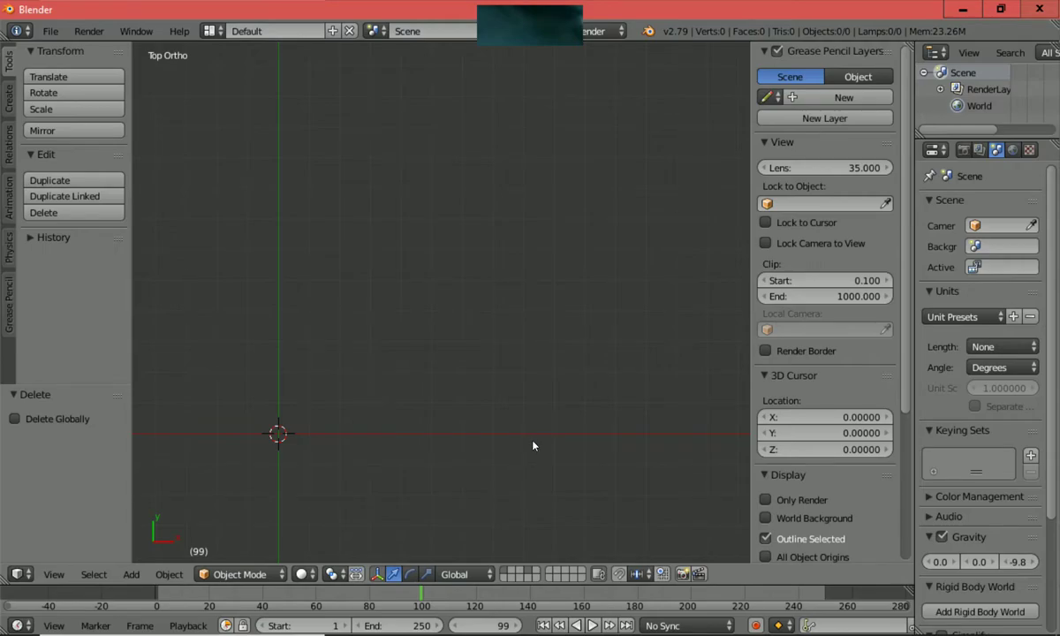
Step: Add an image-type Empty at the world origin from Add > Empty > Image
click(129, 575)
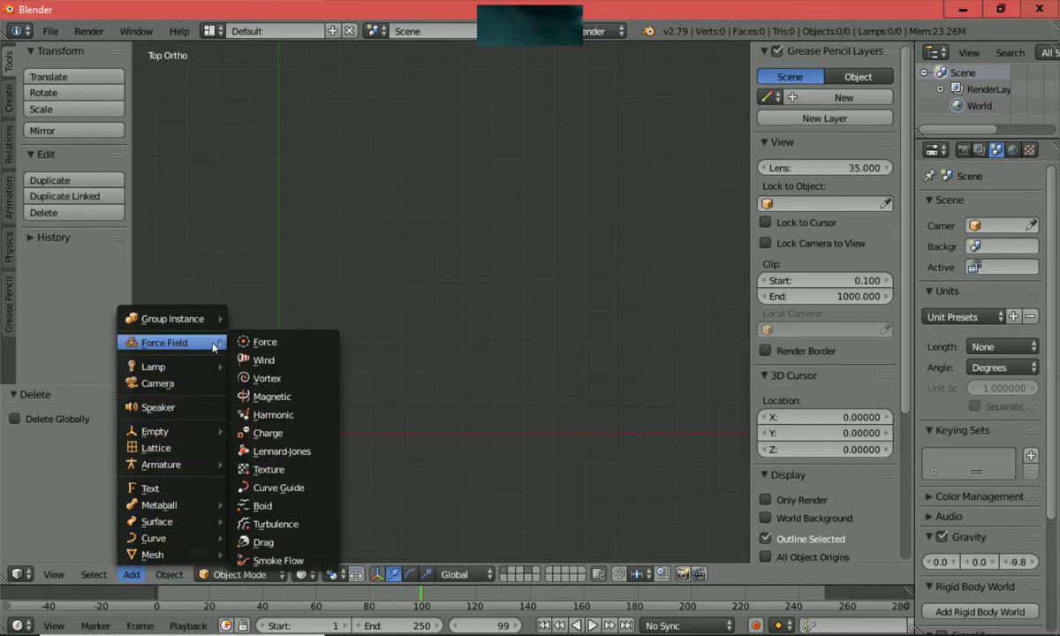
mouse_move(172, 434)
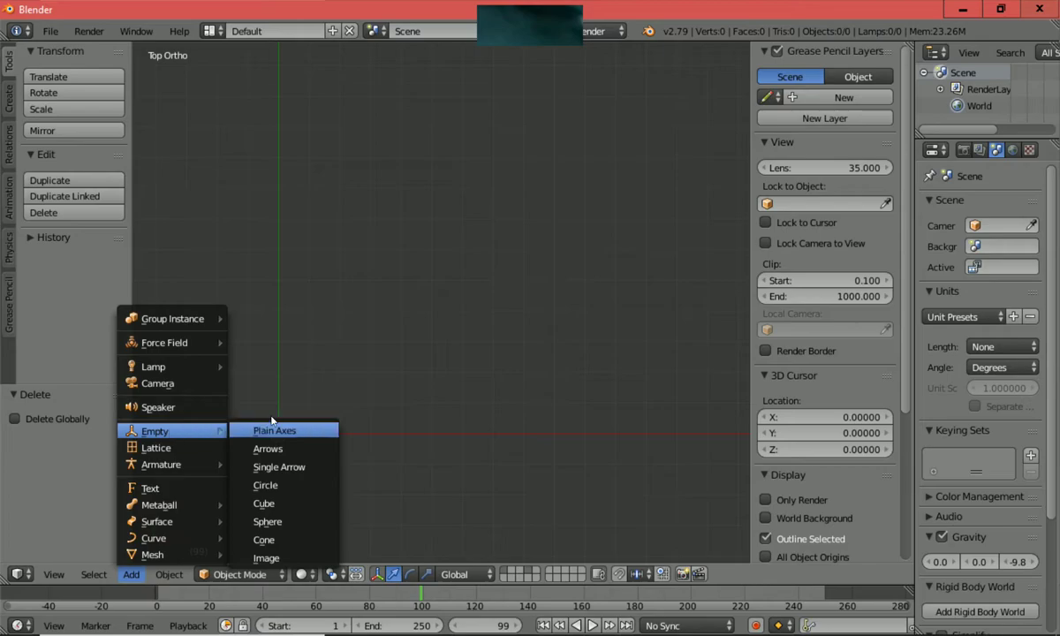
click(267, 558)
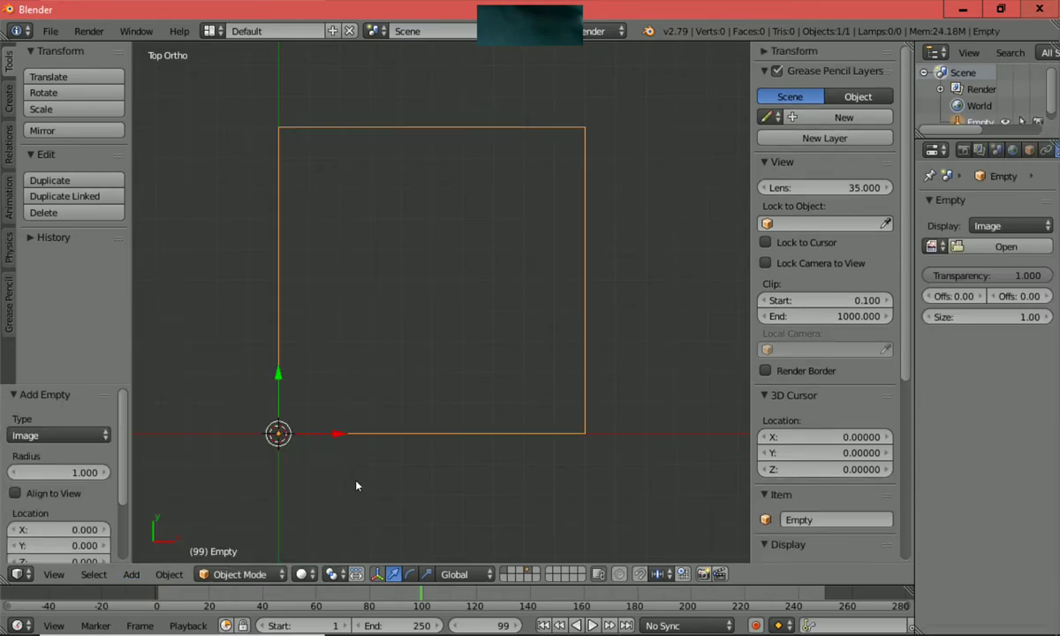
Step: Close the N panel and widen the Properties editor showing the empty's image settings
scroll(773, 466, down, 5)
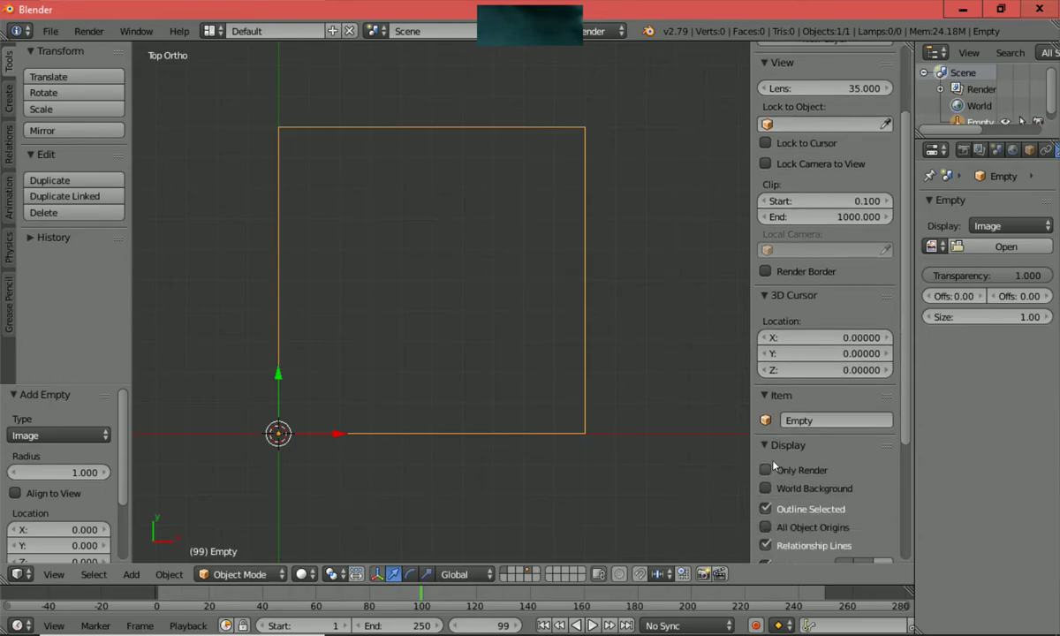
scroll(773, 465, down, 3)
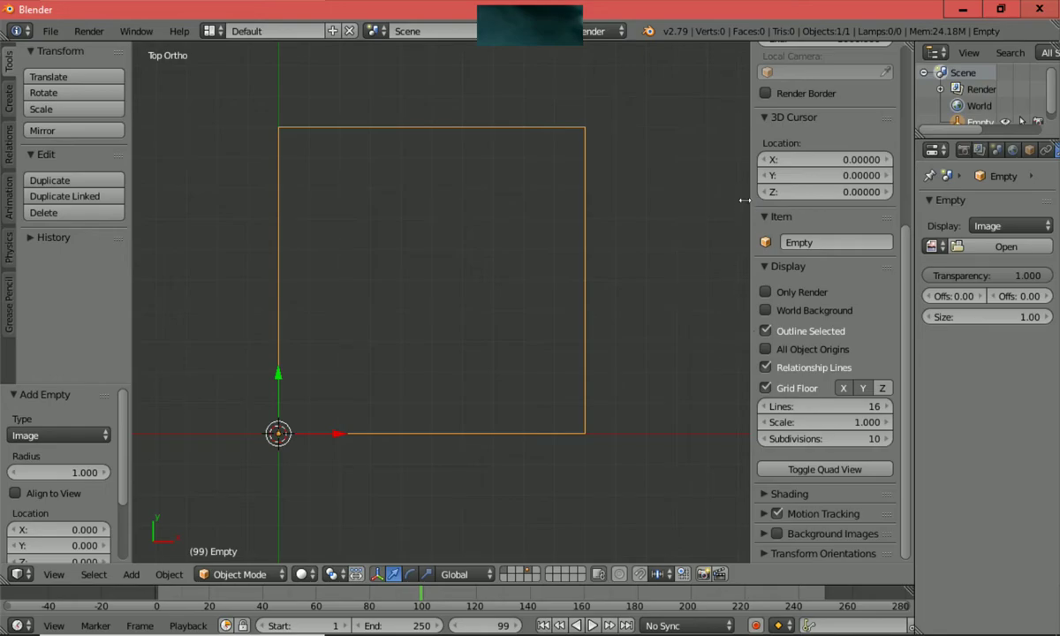
drag(751, 200, 907, 234)
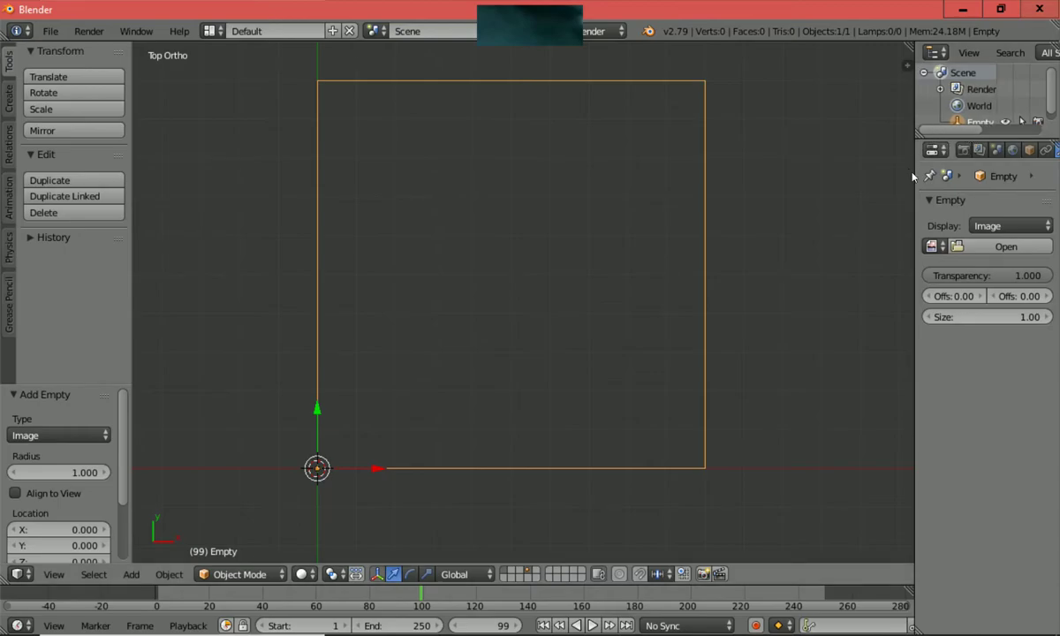
drag(914, 177, 831, 177)
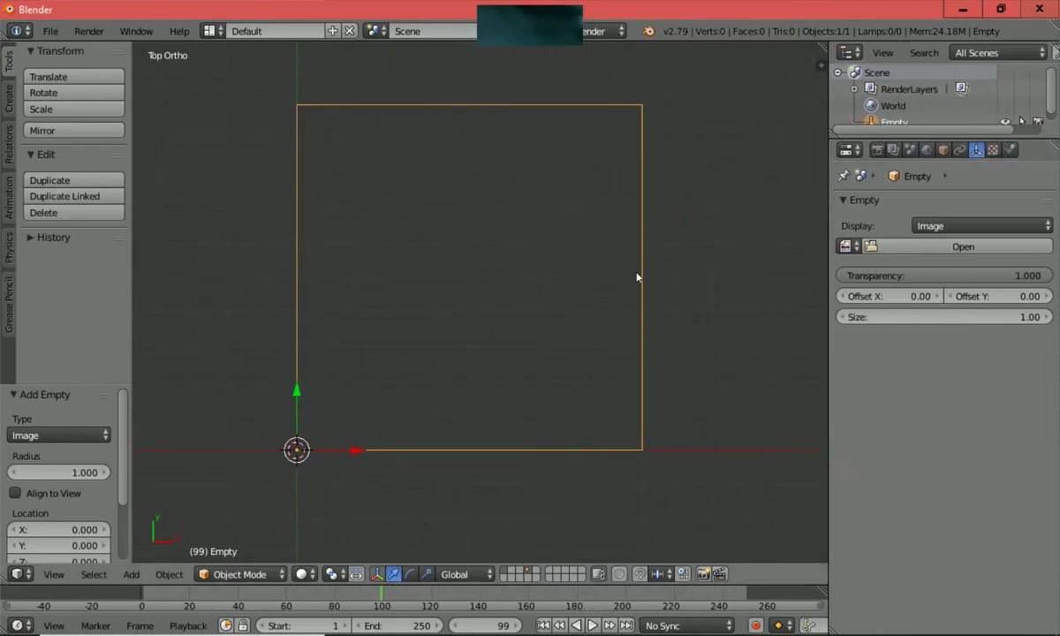
Step: Add another image Empty from Add > Empty > Image
click(131, 574)
mouse_move(155, 431)
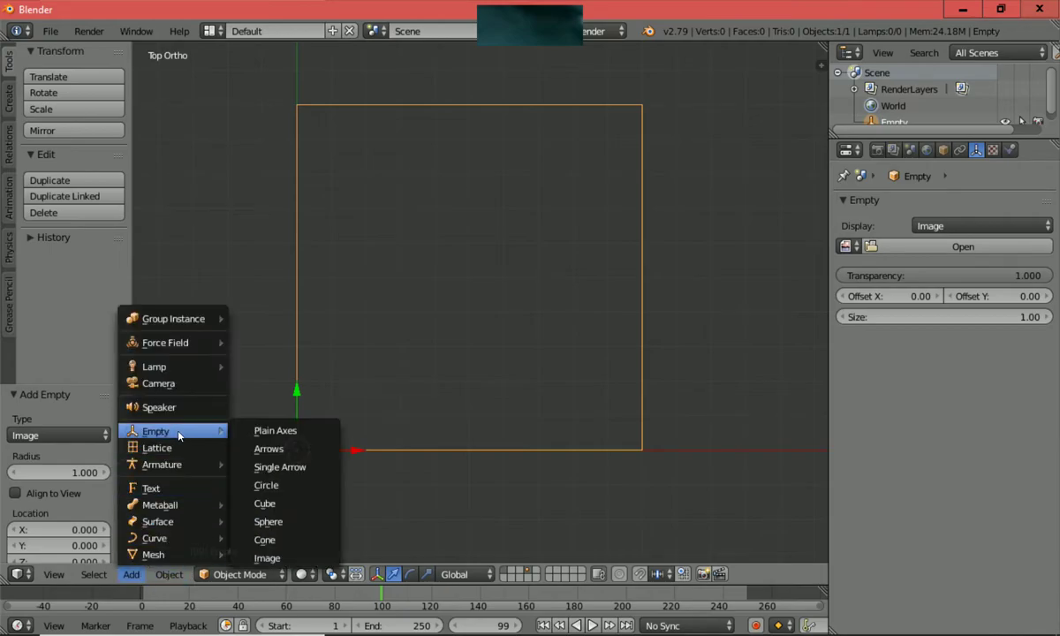
click(267, 559)
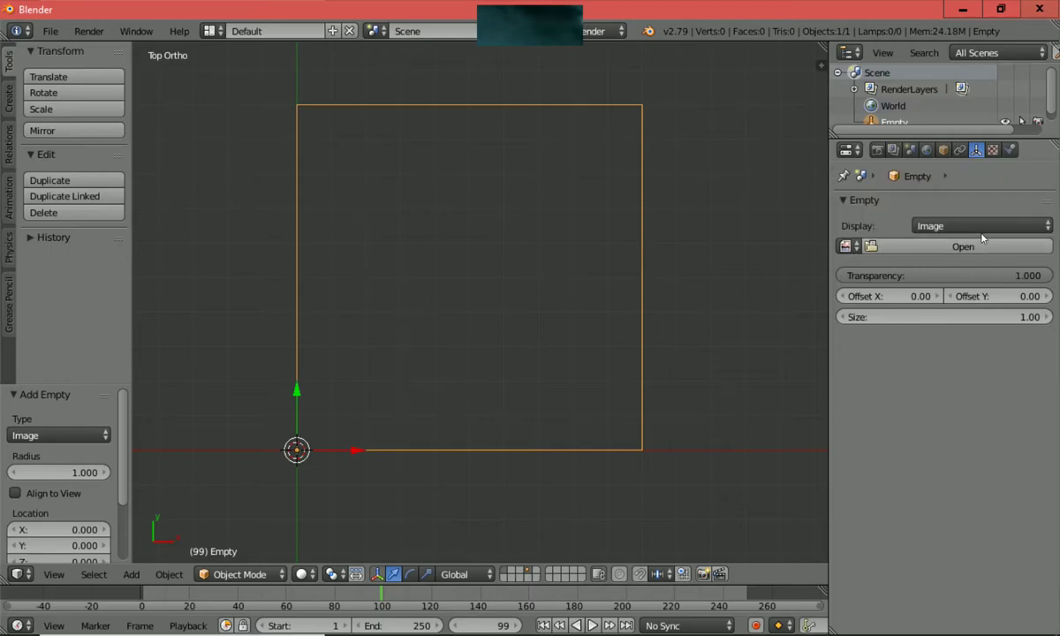
Step: Load B65Isikara.JPG from Desktop > AltShipsBook into the image Empty
click(938, 253)
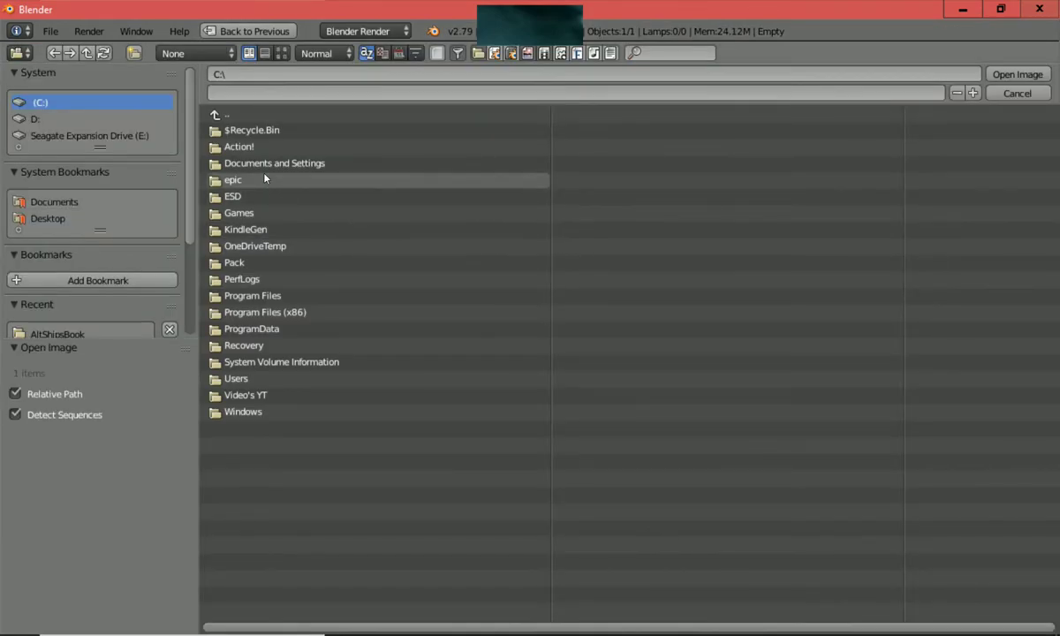
click(53, 218)
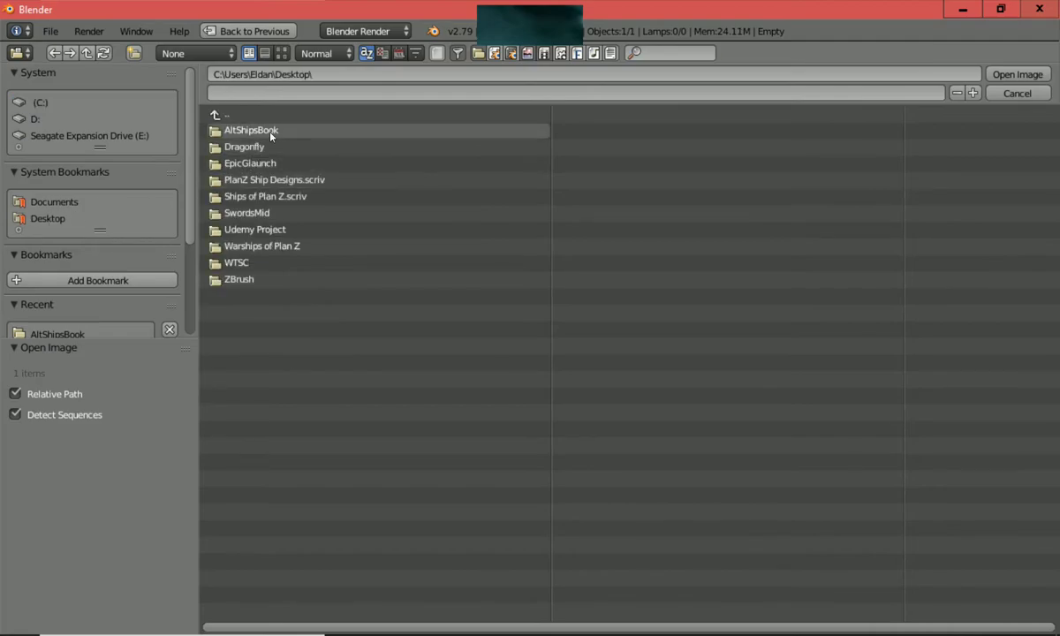
click(252, 130)
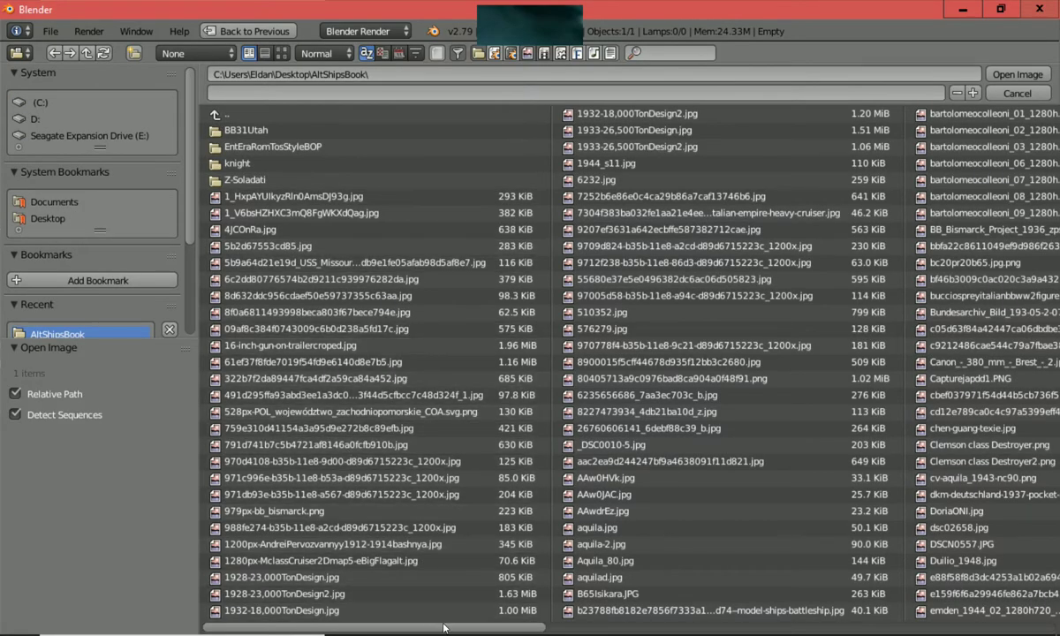
scroll(424, 590, right, 2)
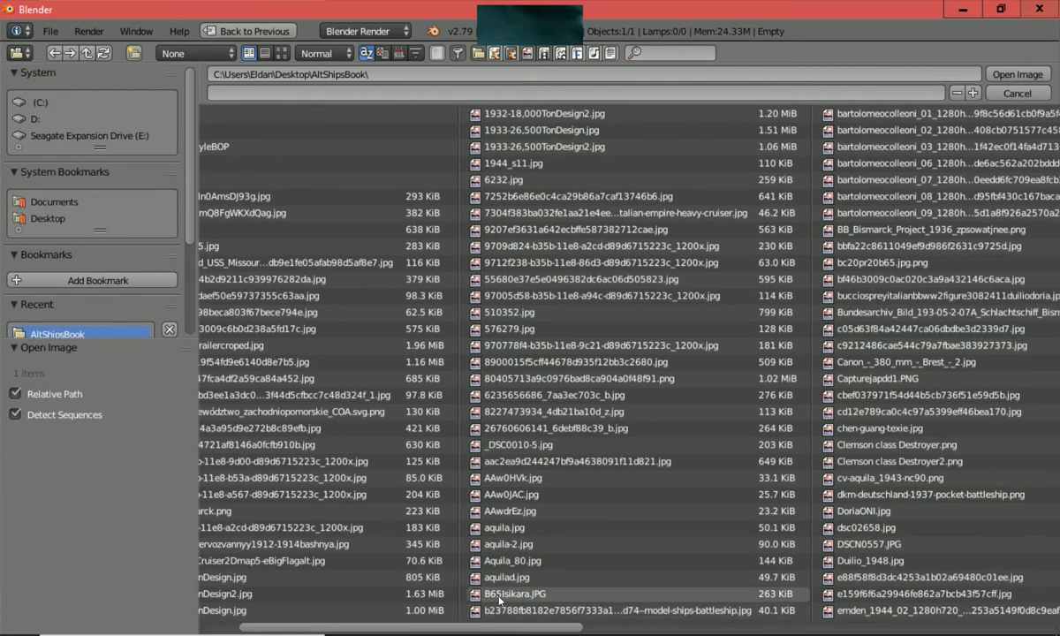
double_click(497, 594)
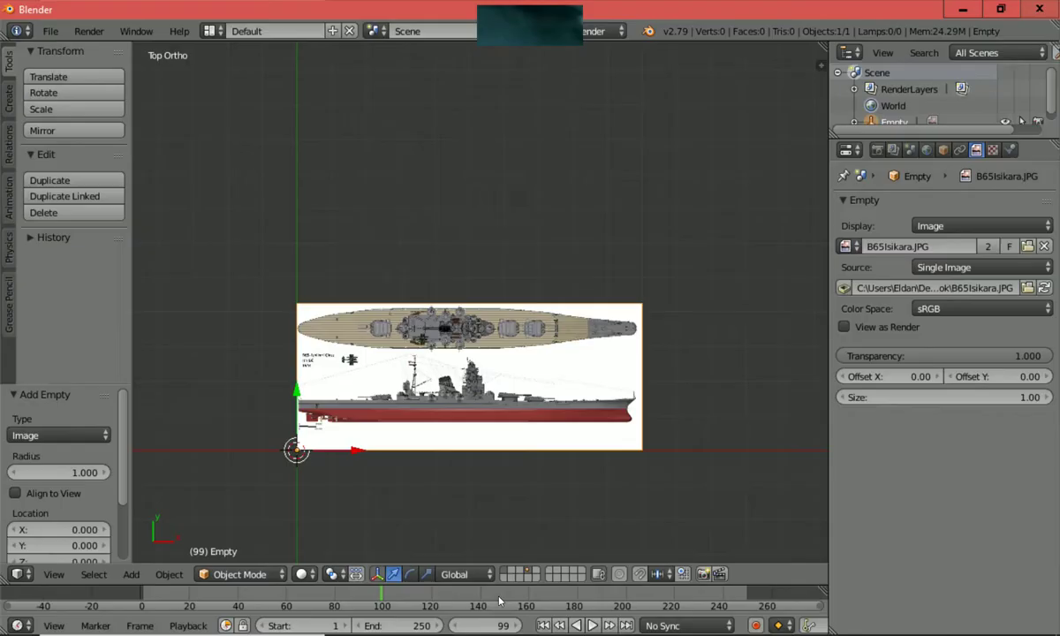
scroll(495, 558, down, 3)
scroll(494, 559, up, 3)
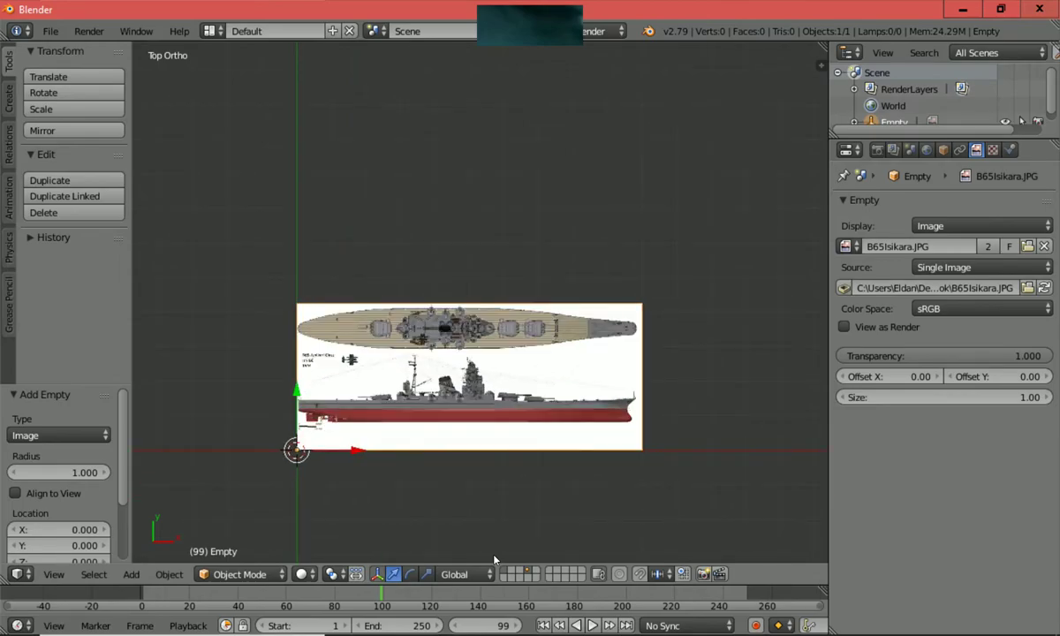
key(KP_1)
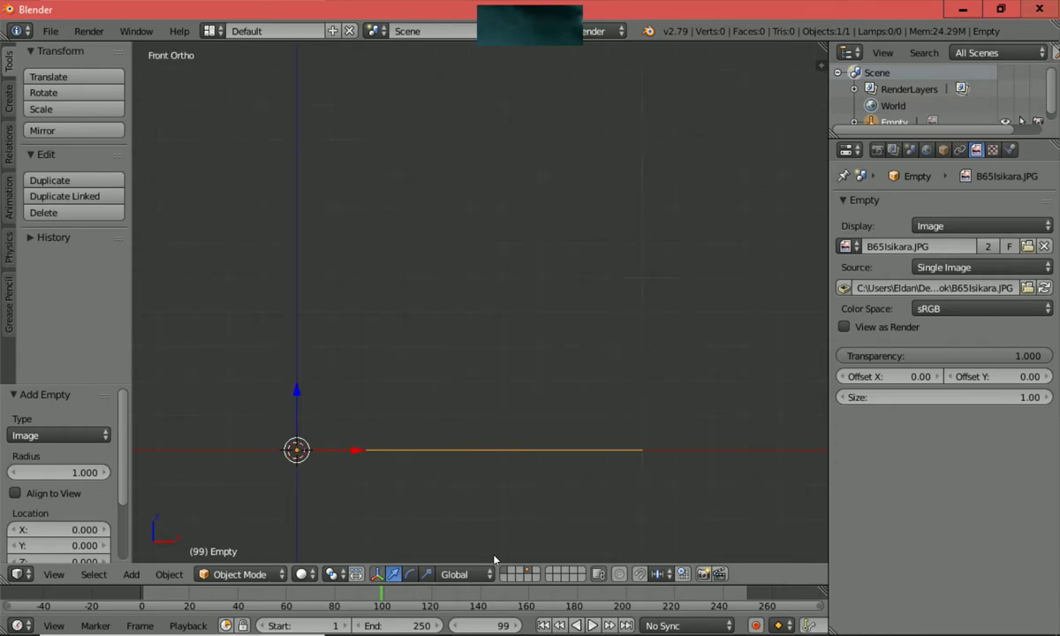
key(KP_3)
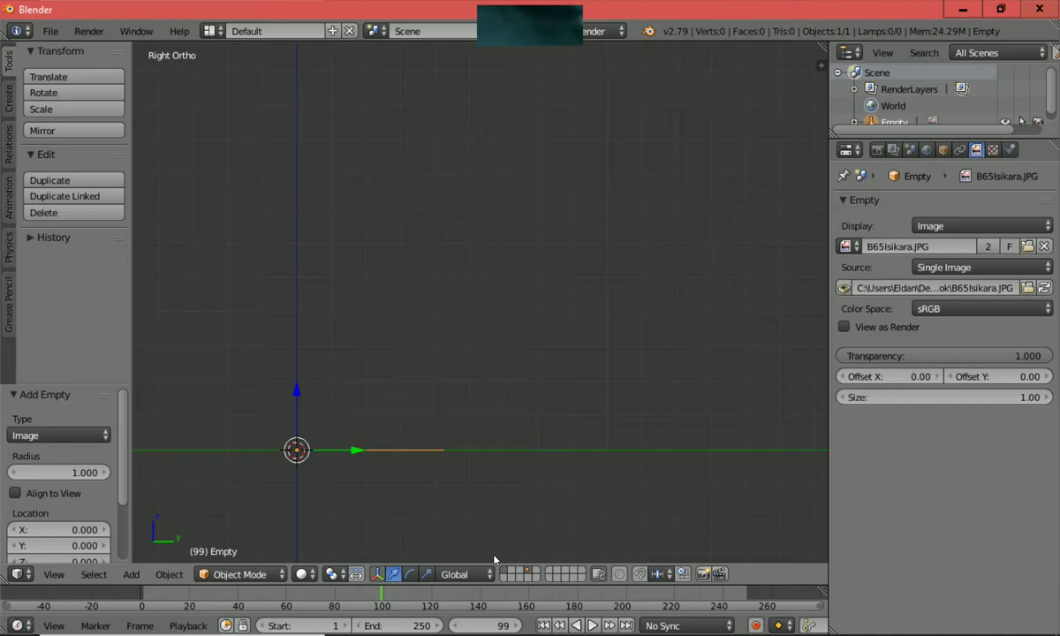
key(KP_7)
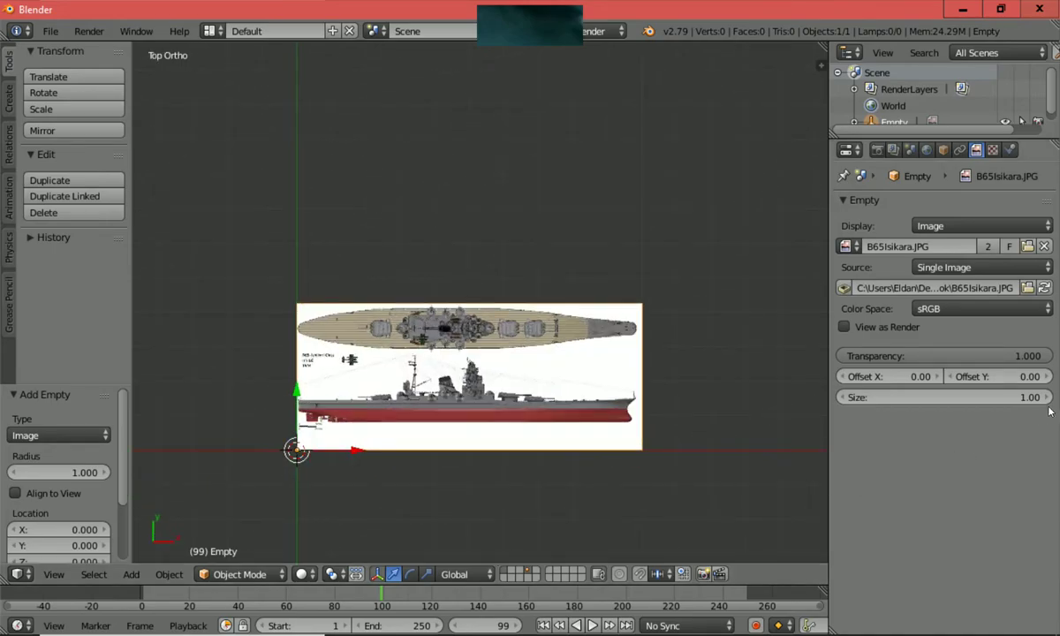
Step: Enter 0.75 as the image transparency and place the 3D cursor right of the image
click(1013, 354)
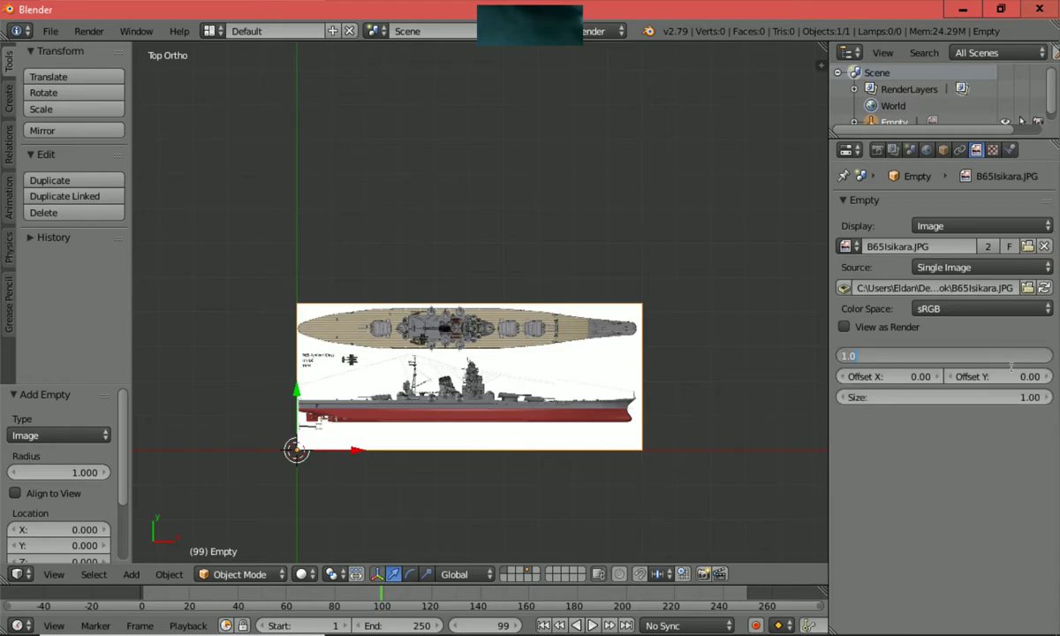
key(BackSpace)
text(0.75)
key(Return)
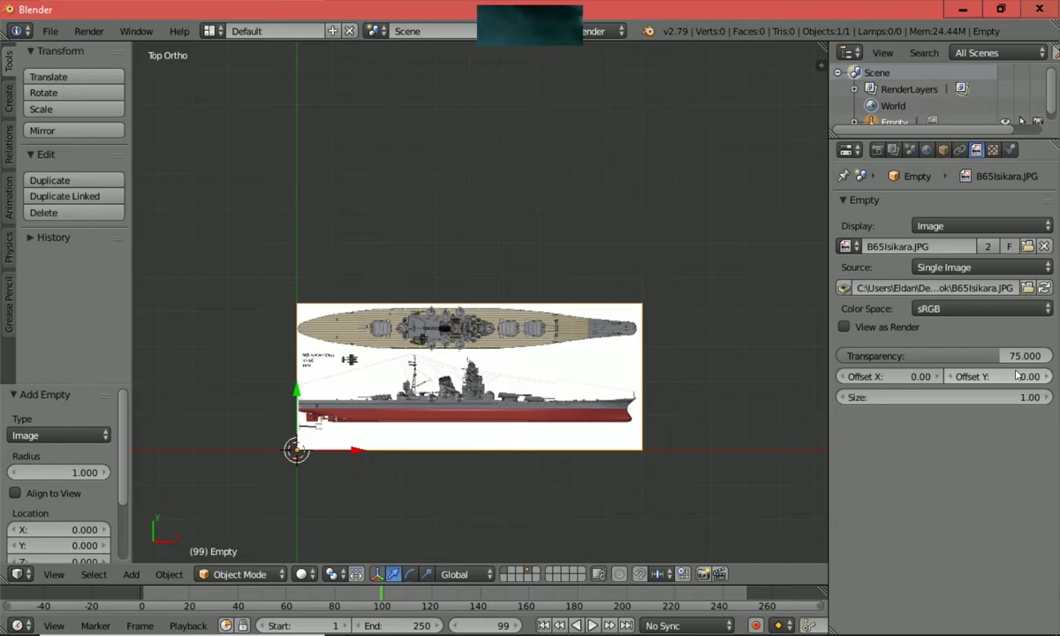
click(734, 423)
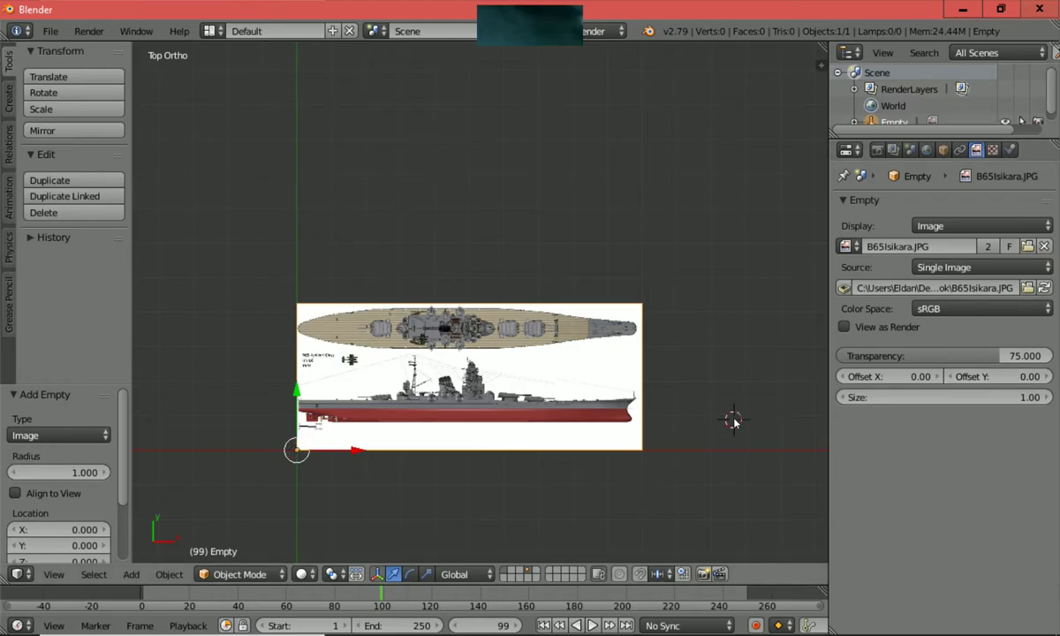
Step: Correct the mistyped transparency value to 0.75
click(1043, 356)
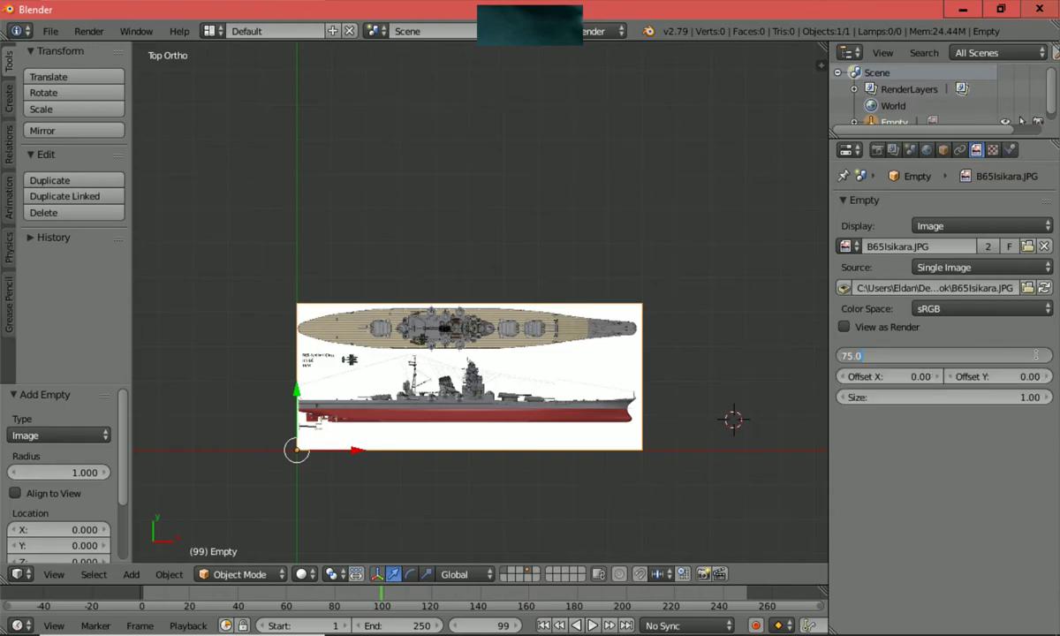
key(BackSpace)
text(.75)
key(Return)
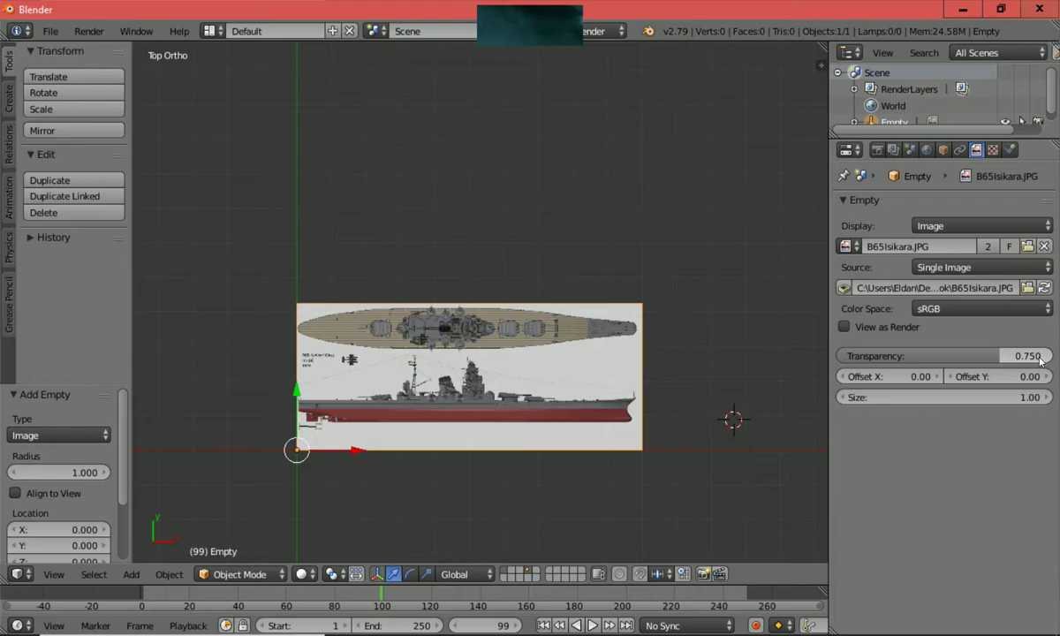
Step: Lower the blueprint's transparency to 0.5, then drop it to 0
click(1041, 361)
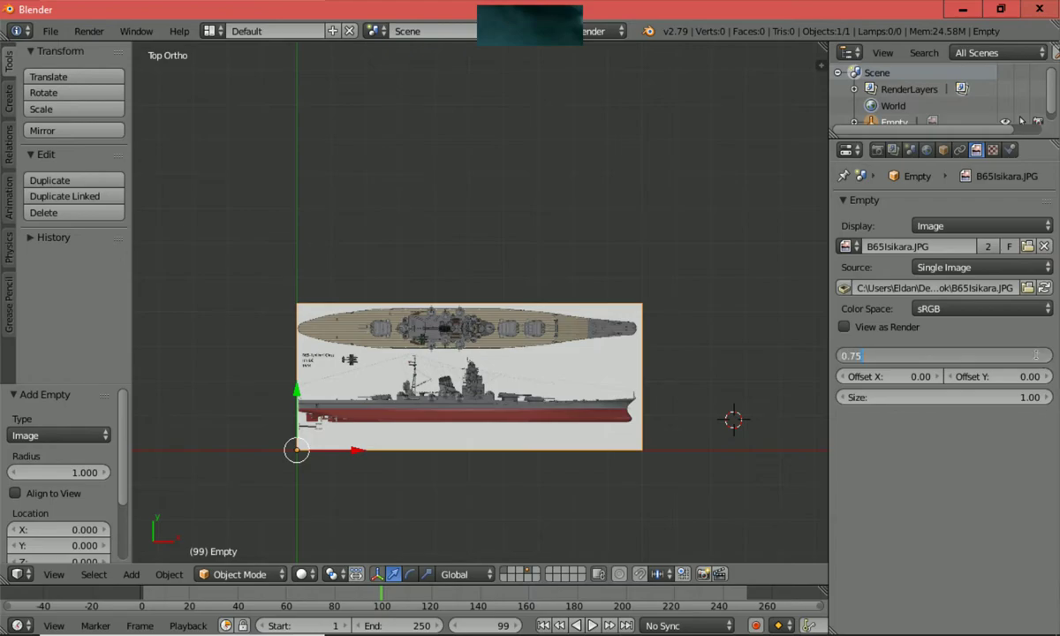
key(BackSpace)
text(.5)
key(Return)
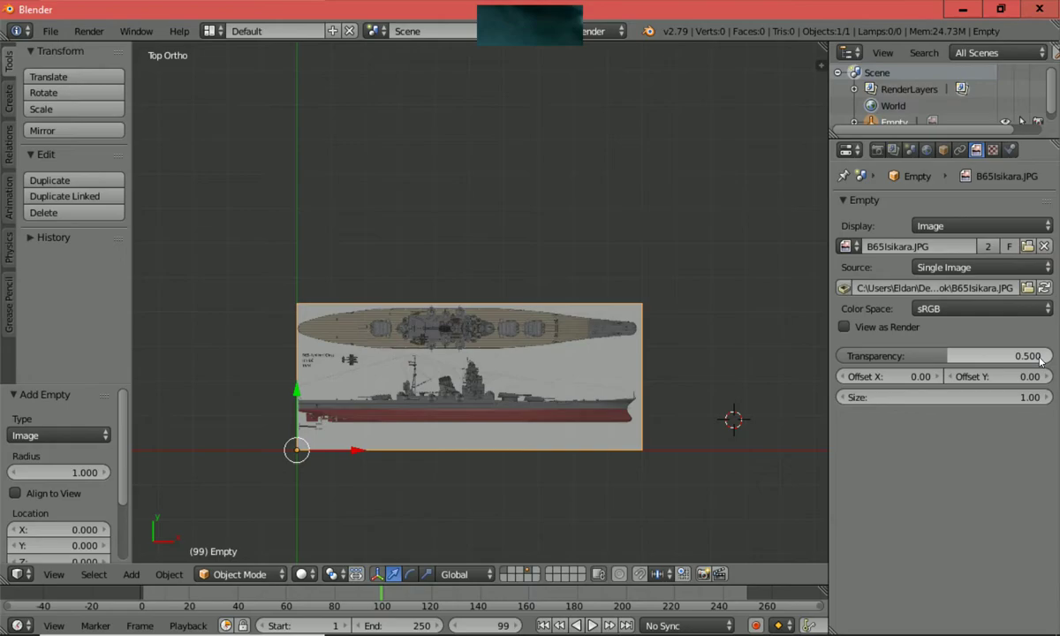
key(BackSpace)
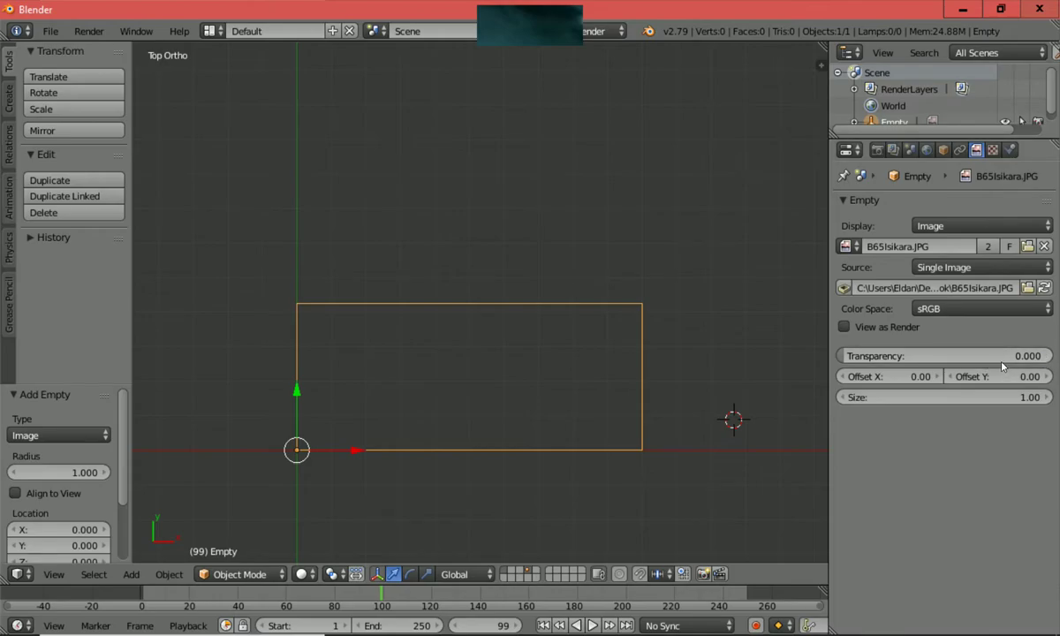
Step: Set transparency to 0.35 and move the image so its corner sits on the origin
click(998, 356)
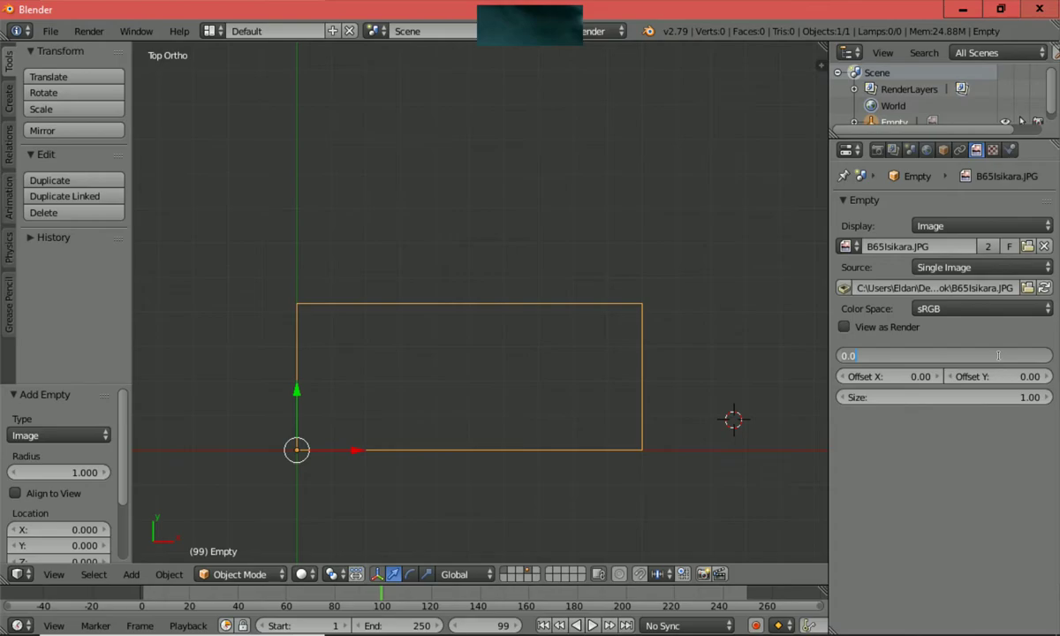
key(BackSpace)
text(.35)
key(Return)
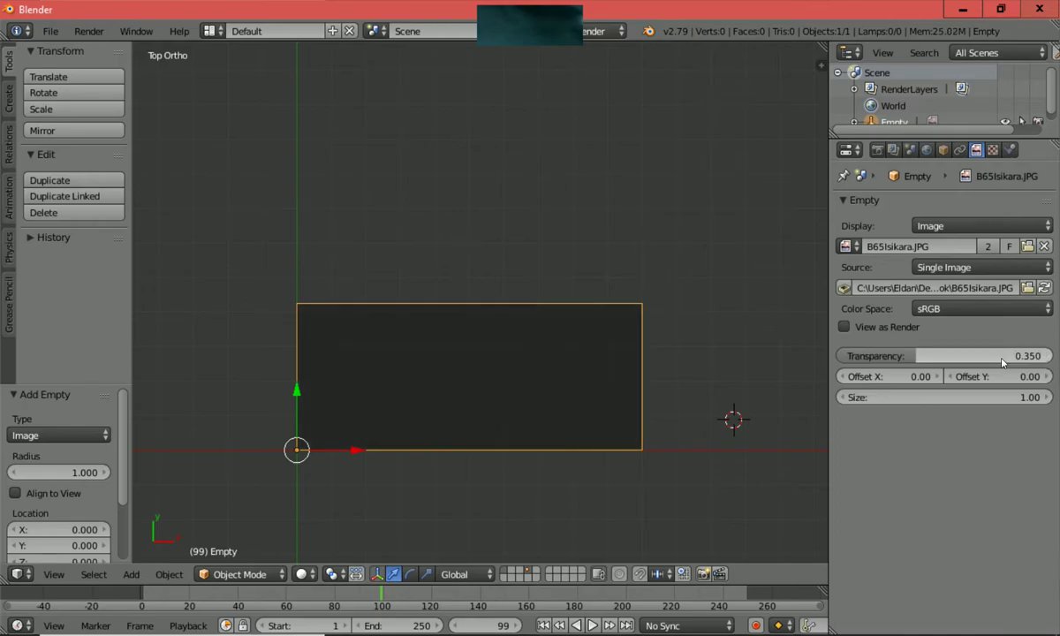
scroll(752, 362, down, 2)
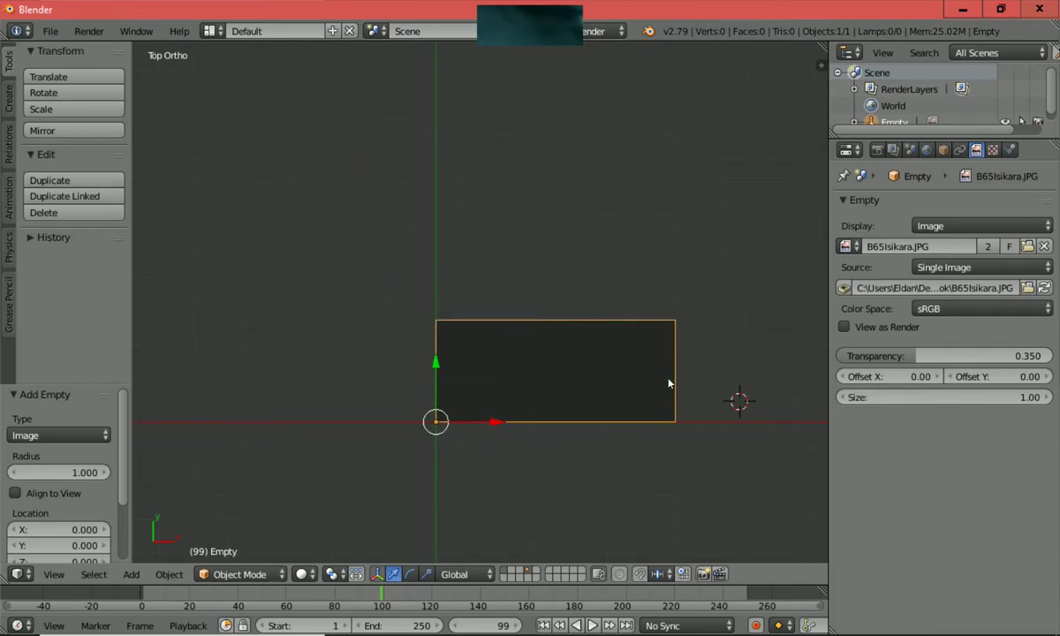
scroll(669, 382, up, 1)
key(g)
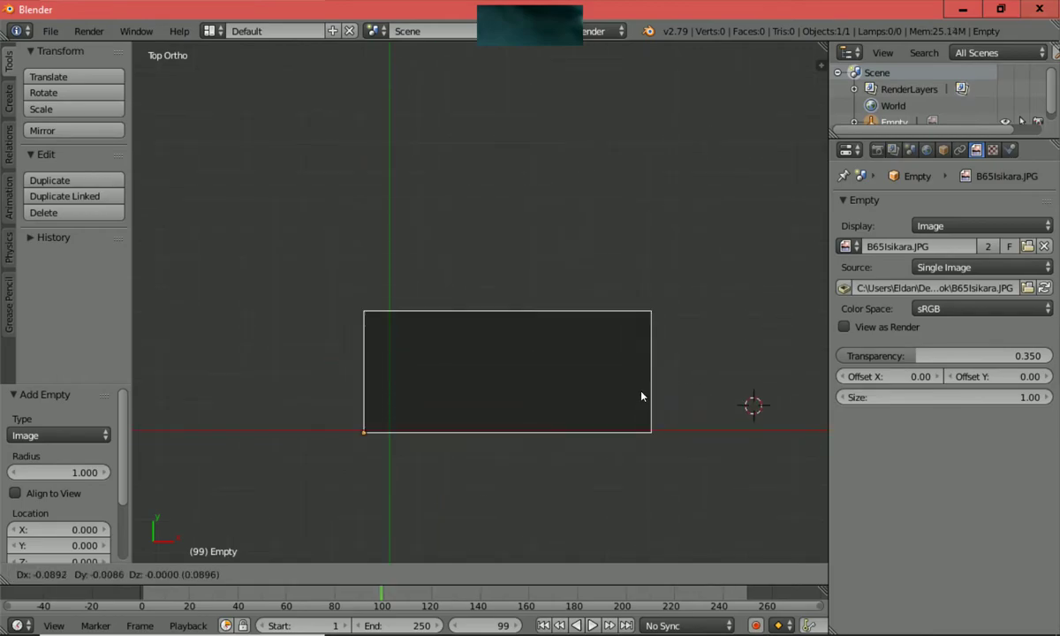
click(655, 392)
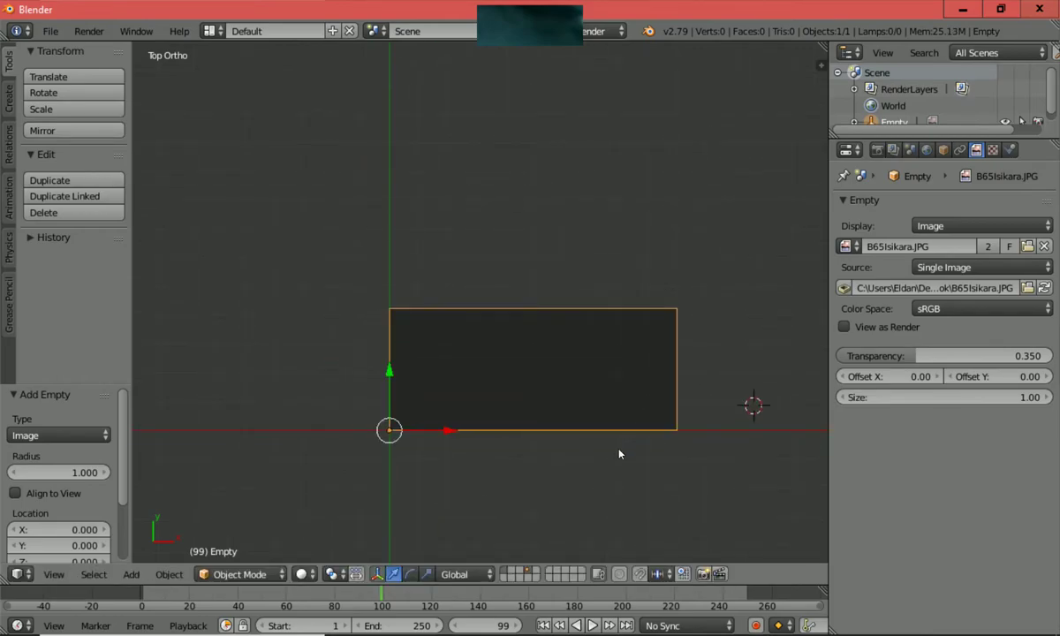
Step: Set the blueprint empty's transparency to 0.5
click(1030, 354)
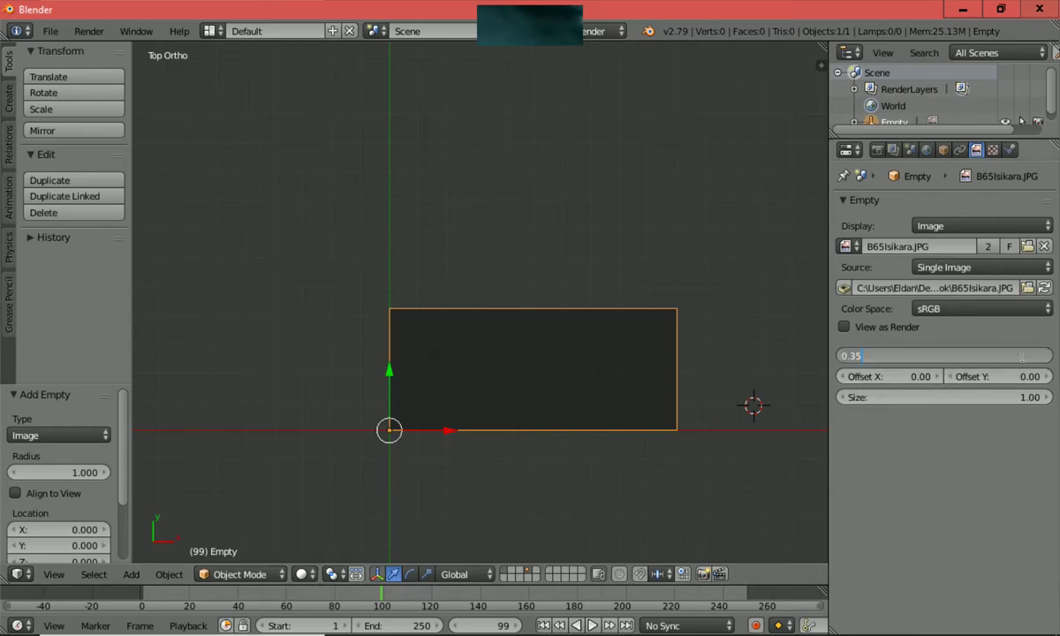
key(BackSpace)
text(0.5)
key(Return)
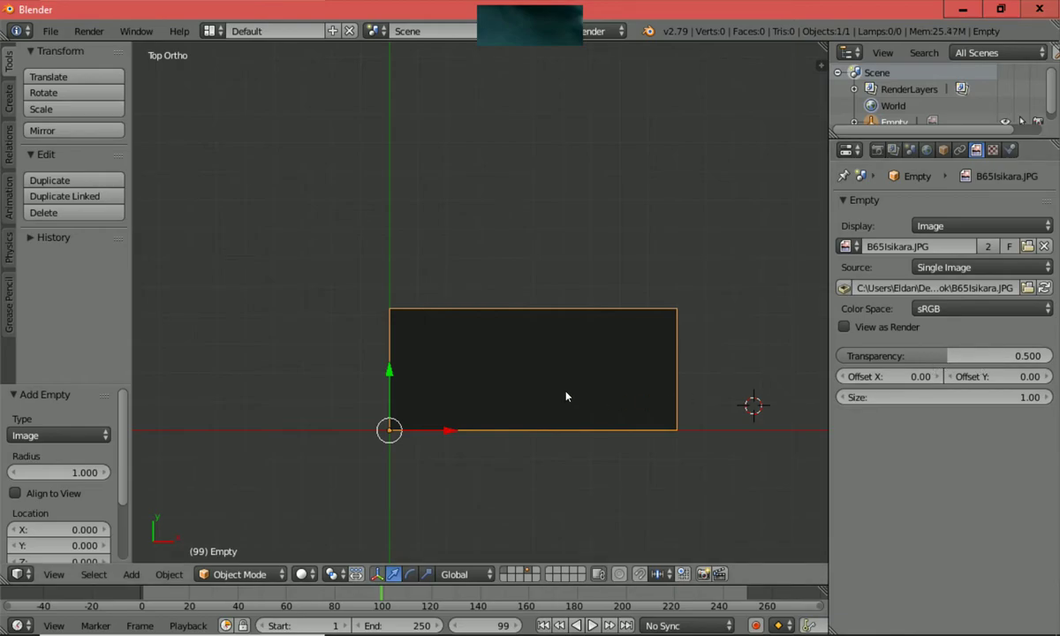
Step: Delete the image Empty and add a fresh image Empty in its place
key(x)
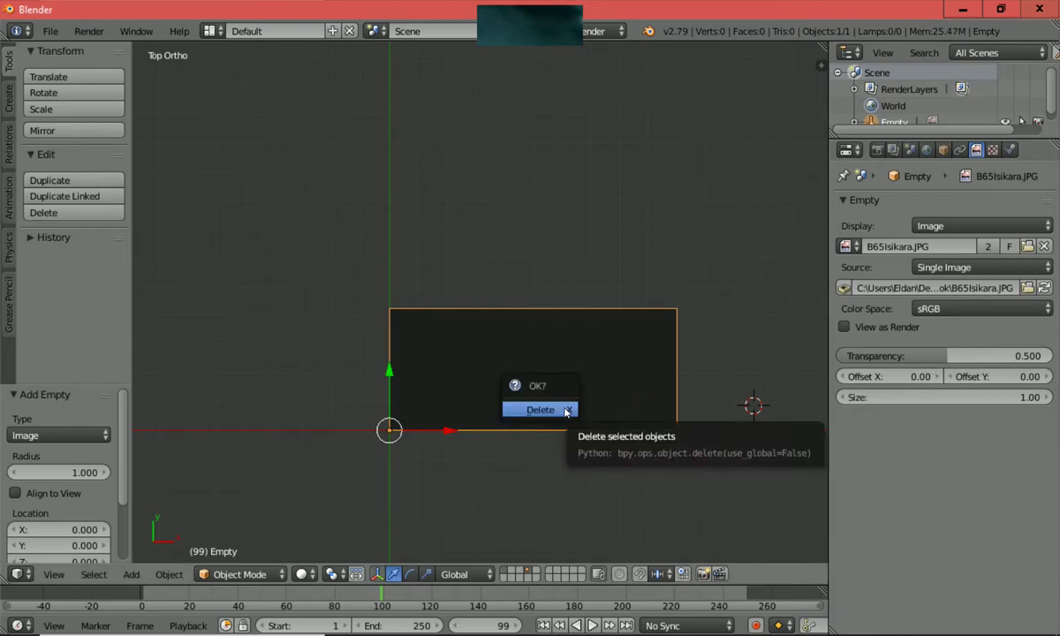
click(565, 412)
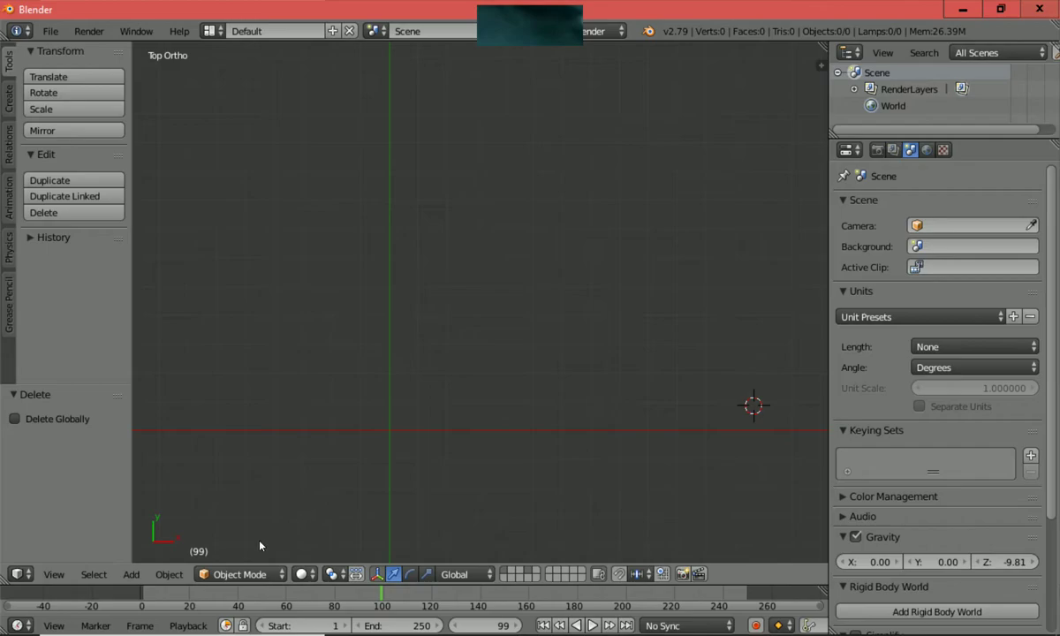
click(131, 574)
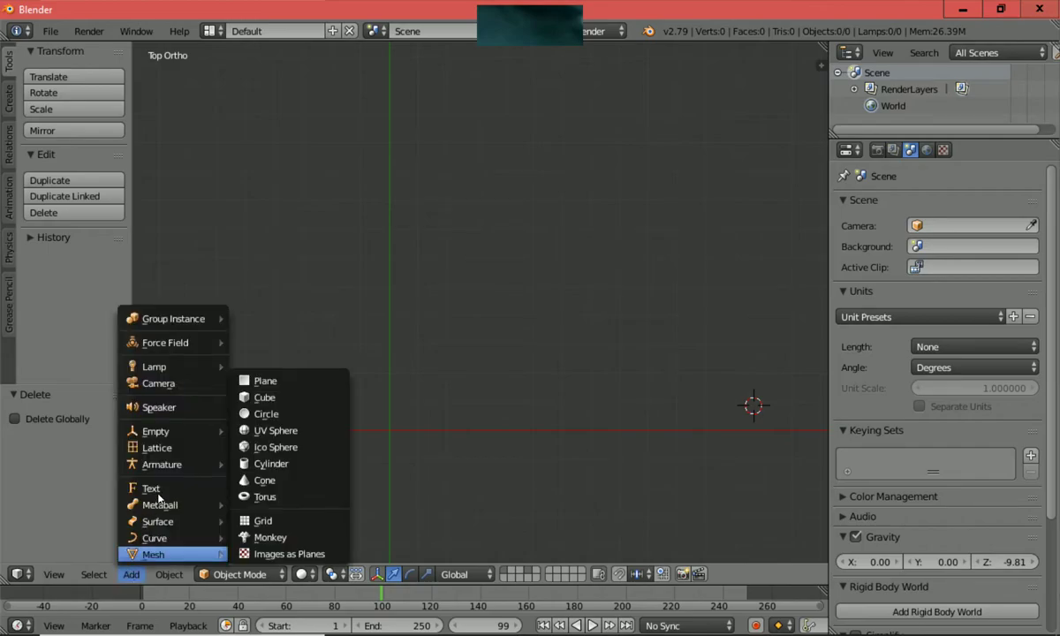
mouse_move(156, 431)
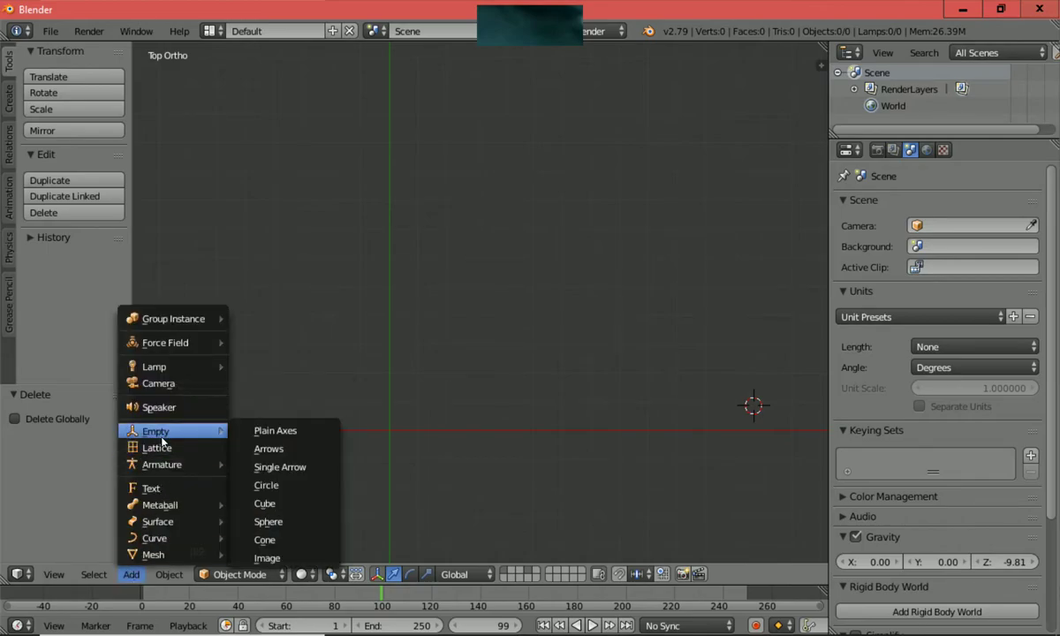
click(268, 559)
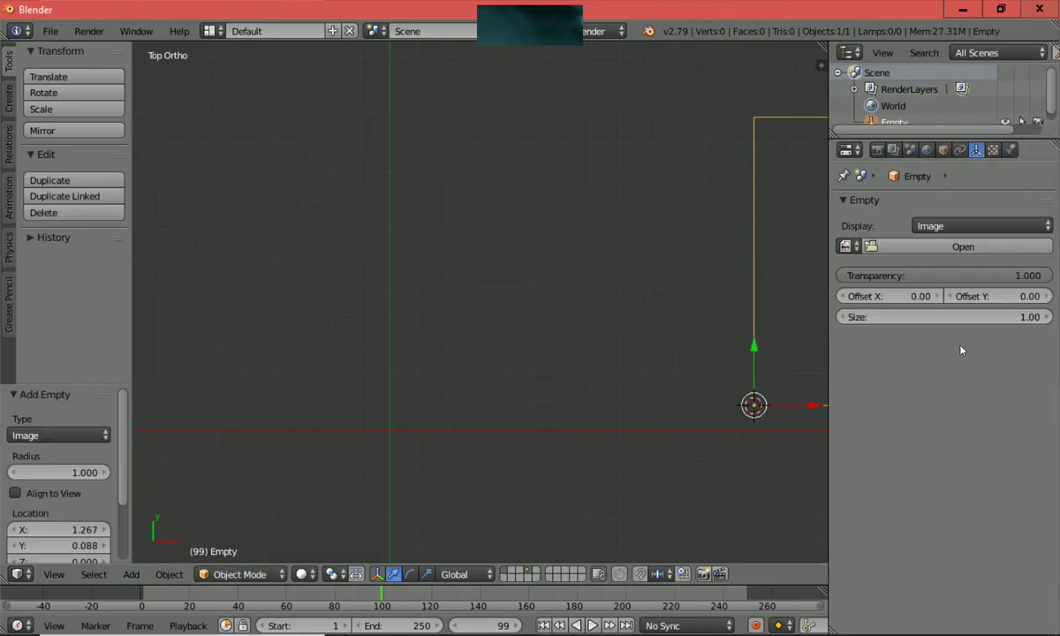
Step: Load B65Isikara.JPG from Desktop > AltShipsBook into the new Empty
click(999, 246)
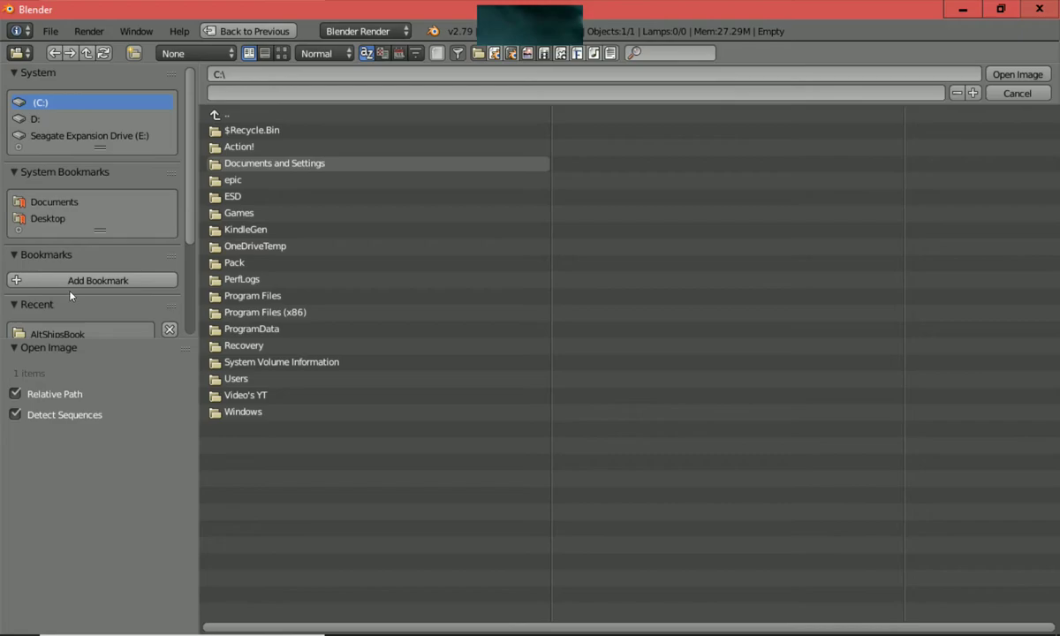
click(62, 217)
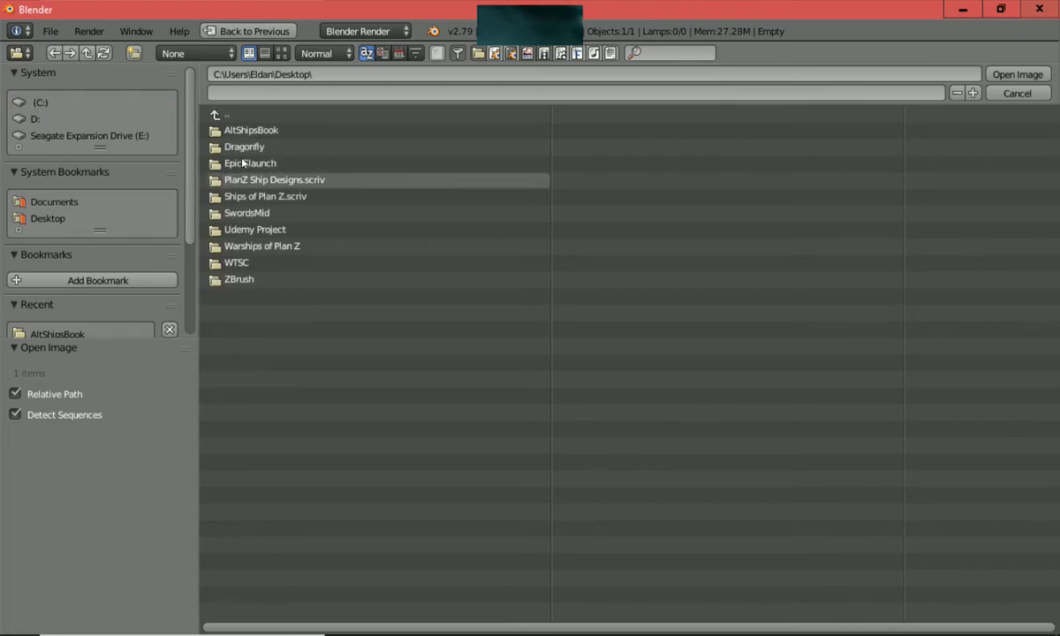
click(245, 129)
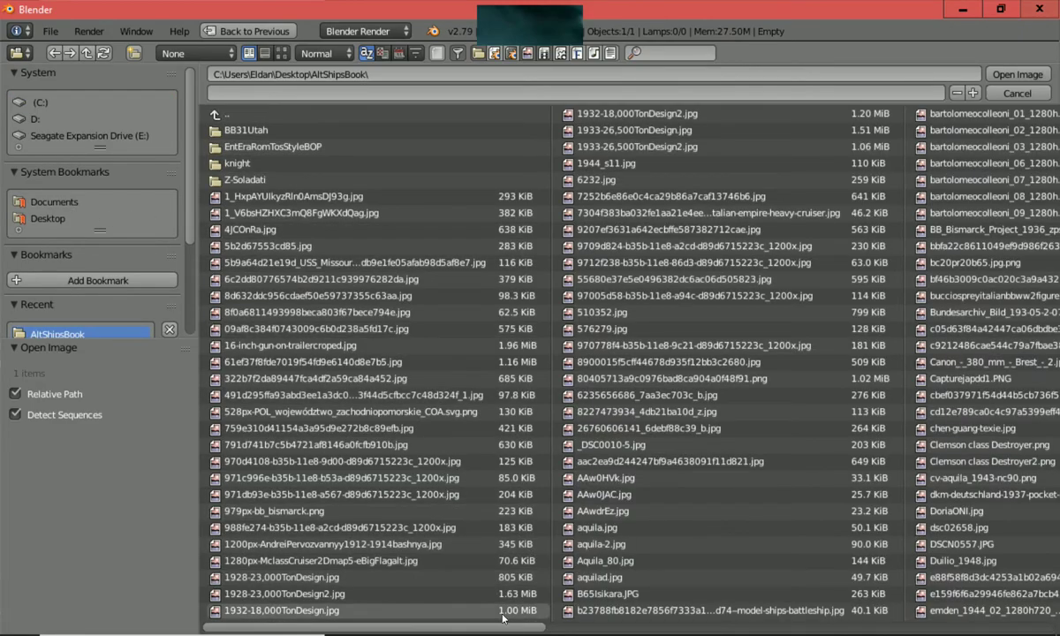
double_click(589, 595)
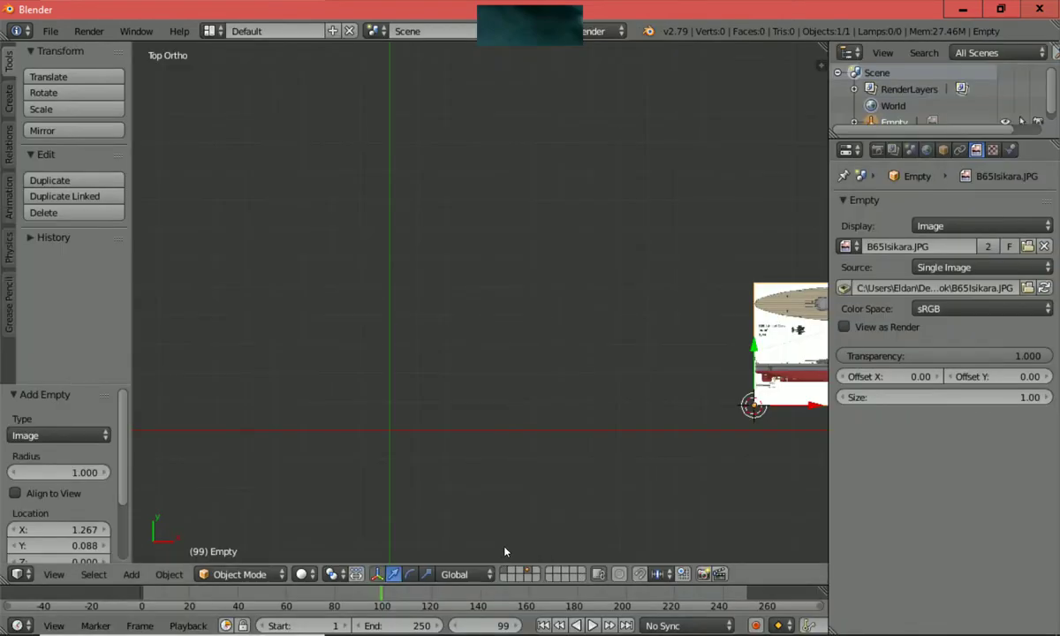
Step: Snap the 3D cursor back to the world center
click(168, 574)
mouse_move(190, 431)
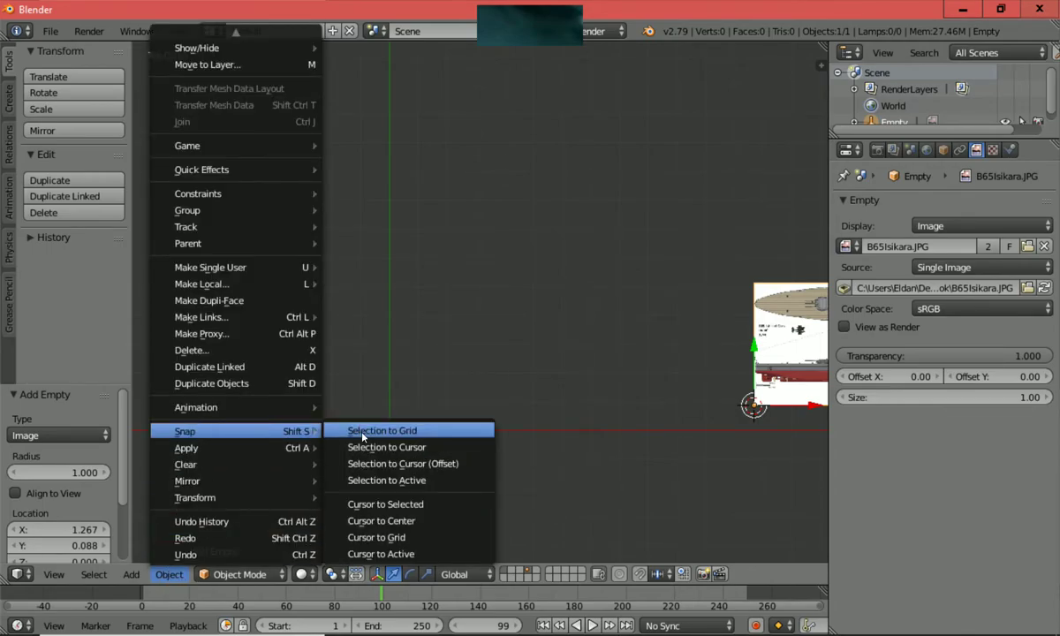
click(391, 521)
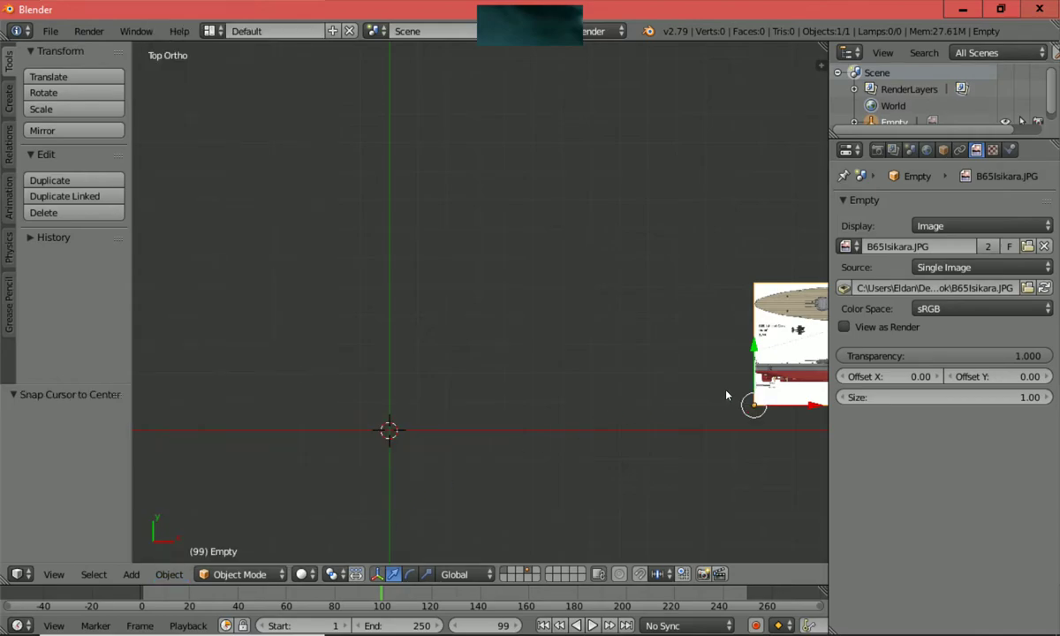
Step: Move the blueprint Empty -1.266 along X to meet the Y axis
key(g)
key(x)
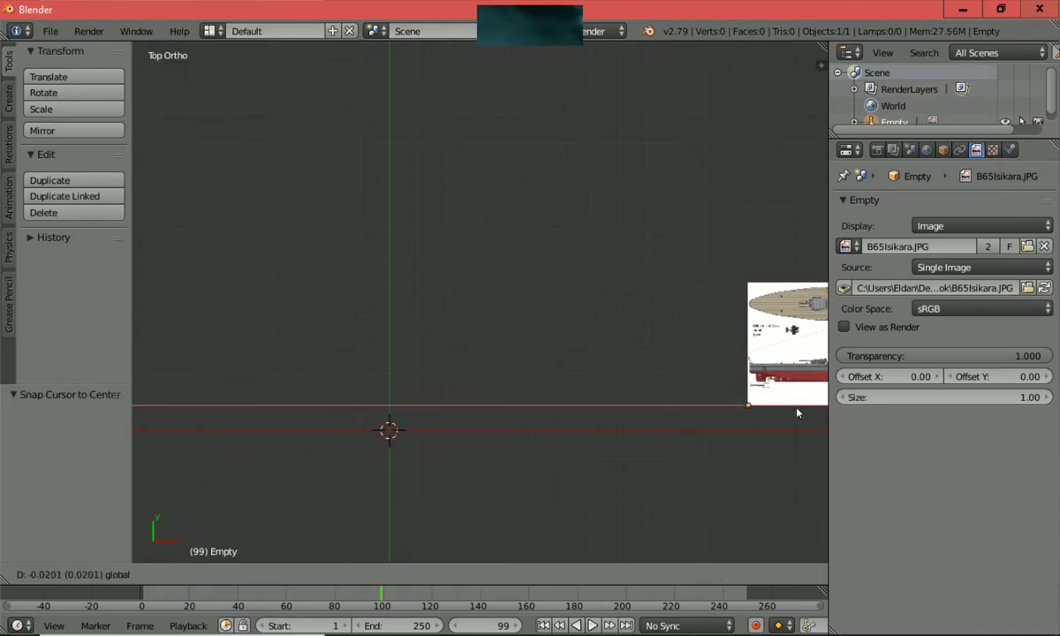
click(446, 470)
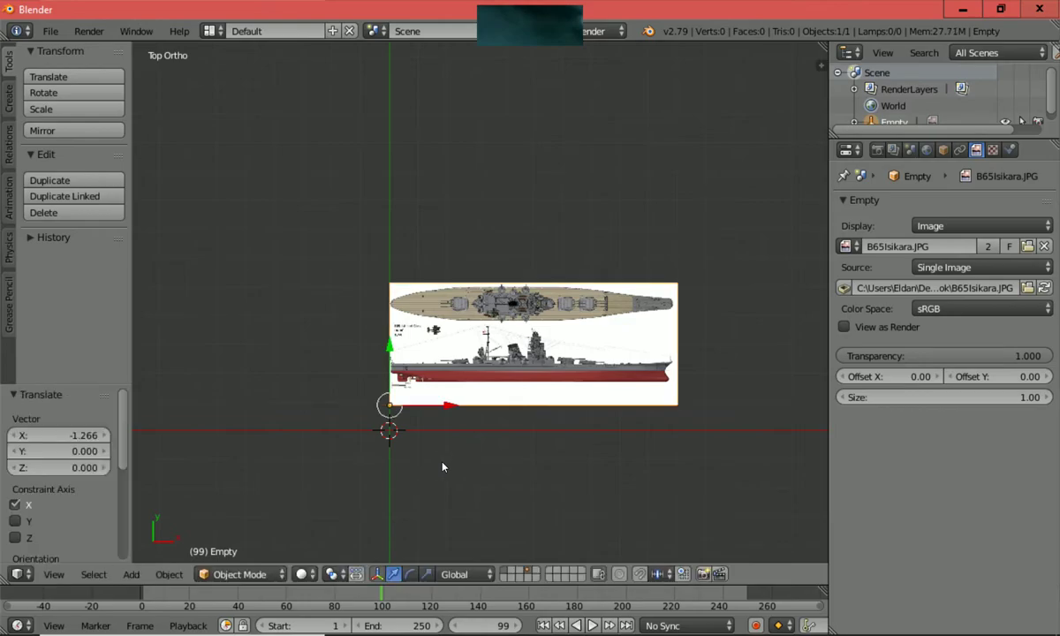
Step: Shift the blueprint Empty -0.086 along Y onto the origin and begin scaling it up
drag(390, 348, 390, 377)
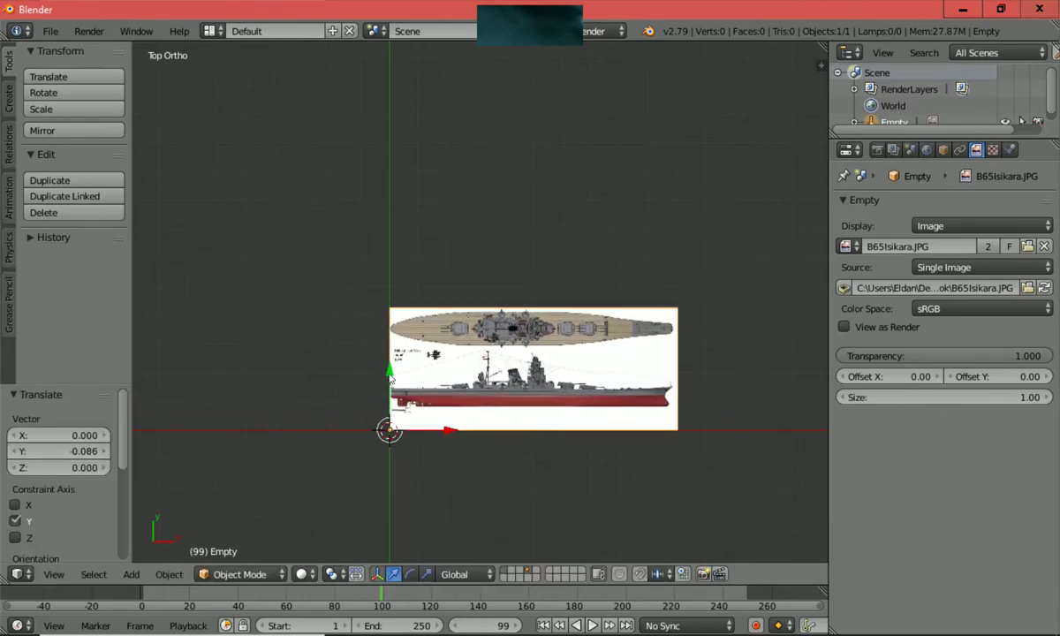
middle_drag(471, 510, 486, 433)
scroll(486, 428, down, 5)
scroll(487, 425, down, 2)
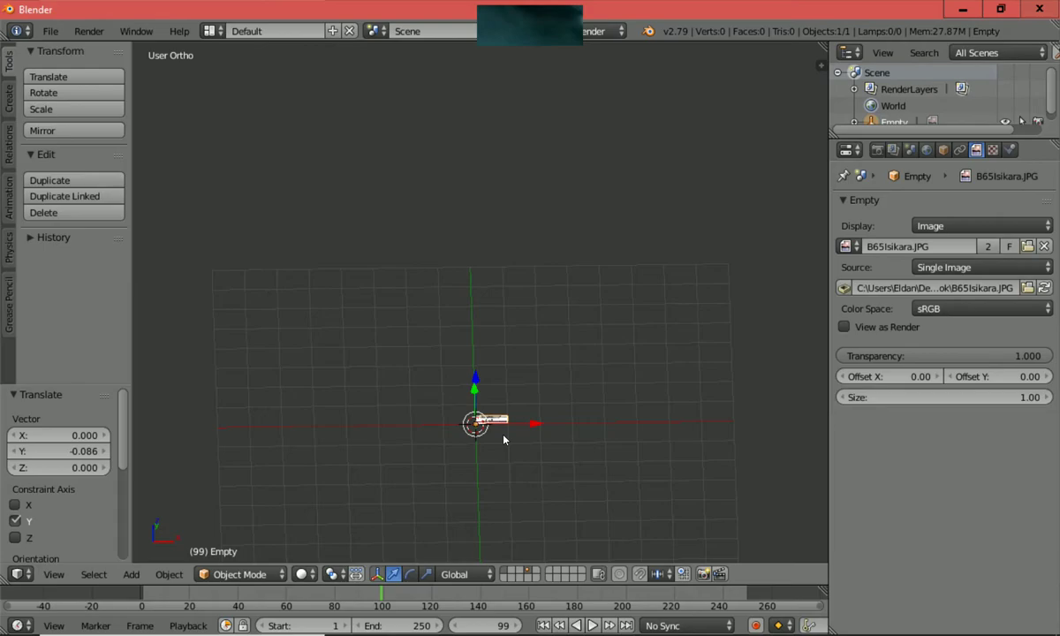
key(KP_7)
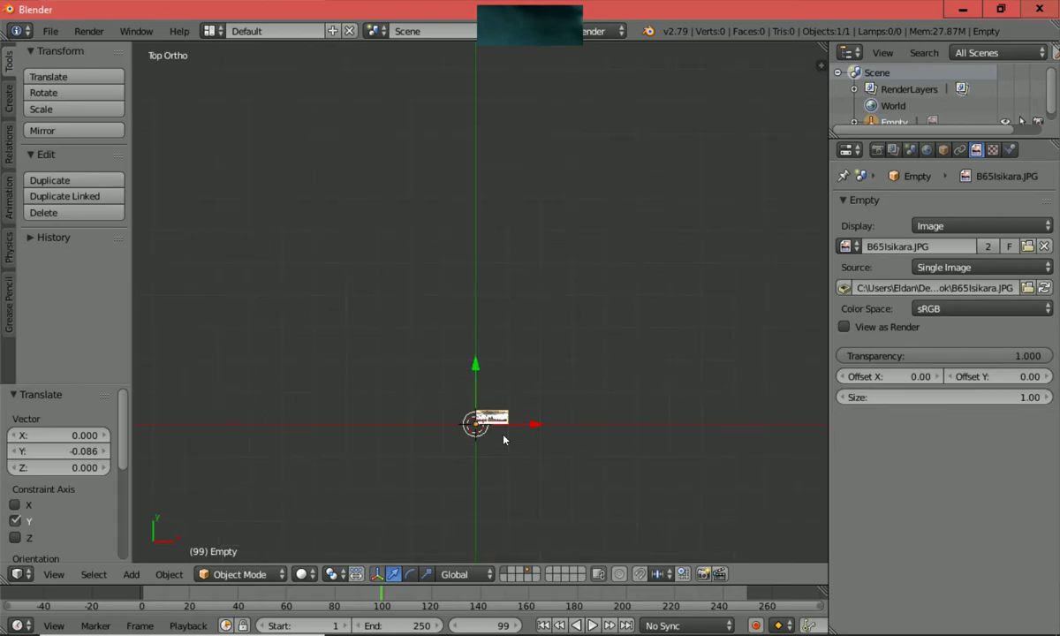
middle_drag(591, 423, 596, 397)
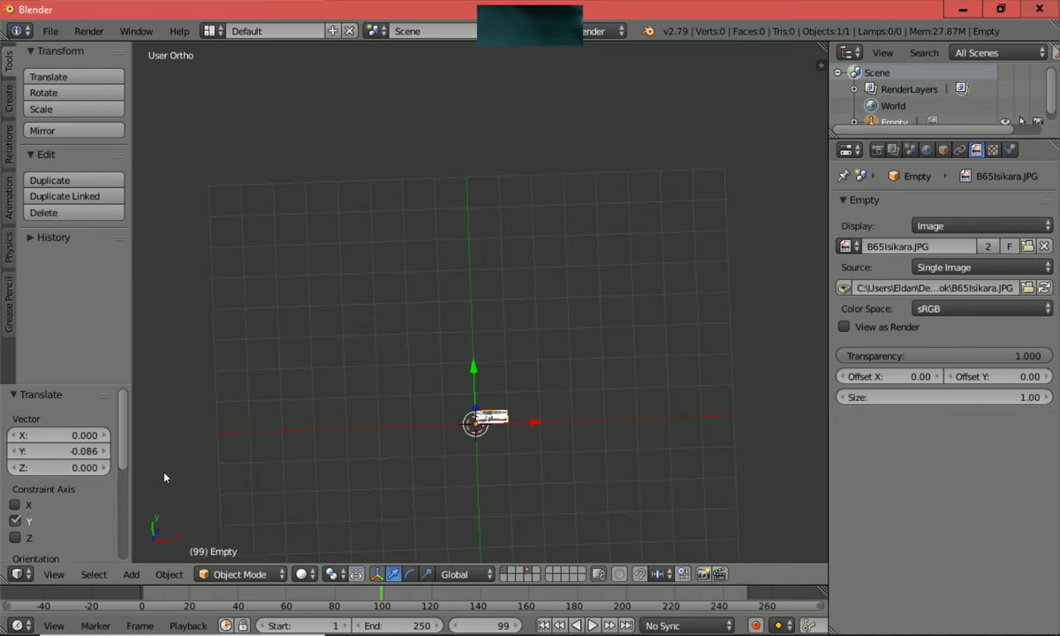
key(s)
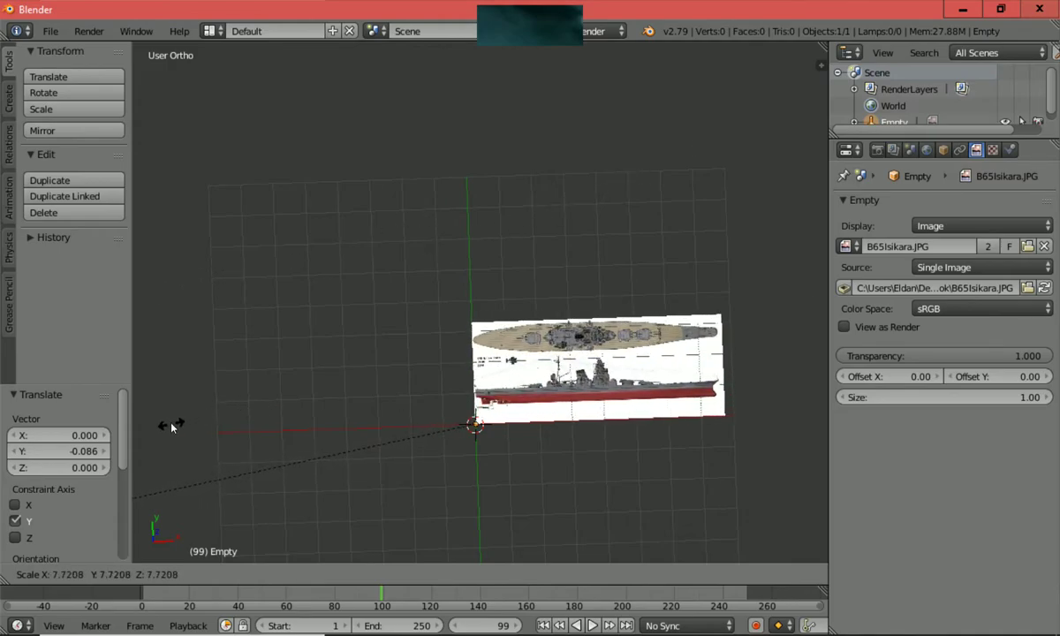
Step: Scale the Empty to 7.981, then move it -7.996 along X and -1.607 along Y
click(784, 445)
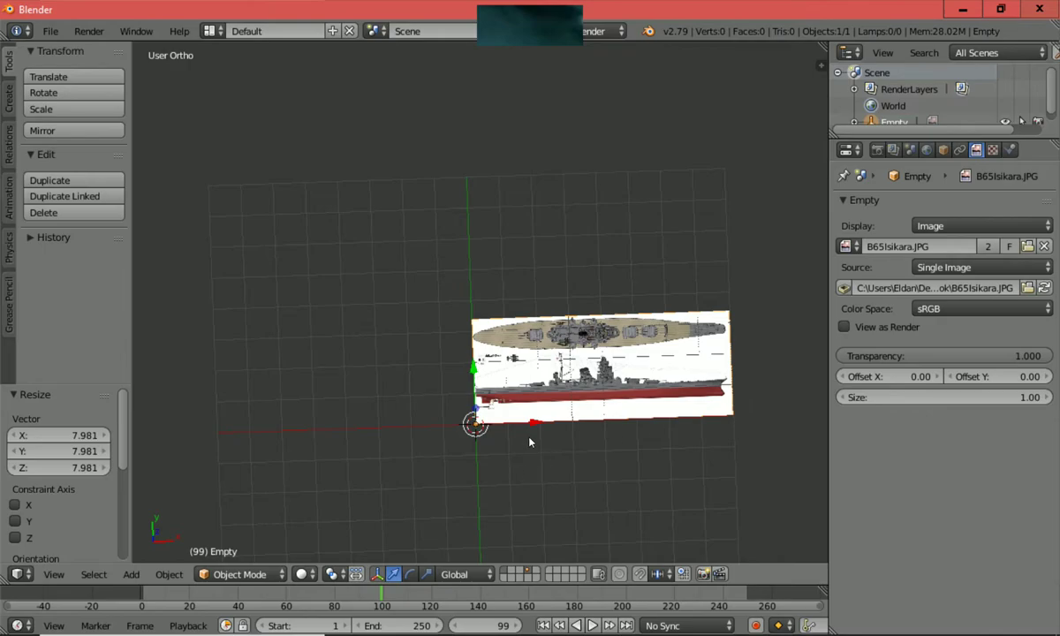
key(g)
key(x)
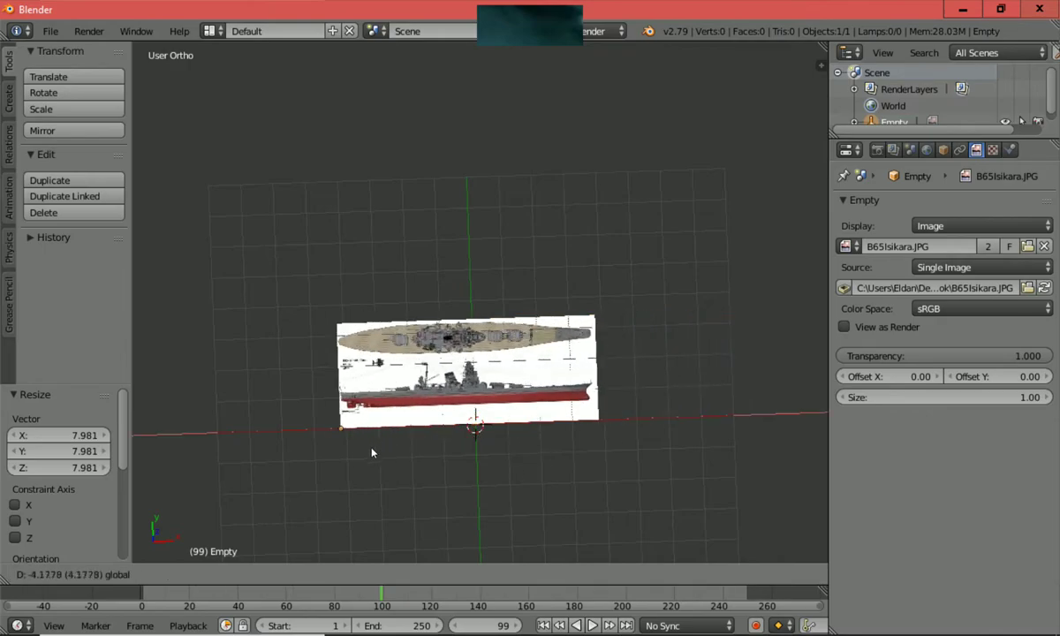
click(277, 466)
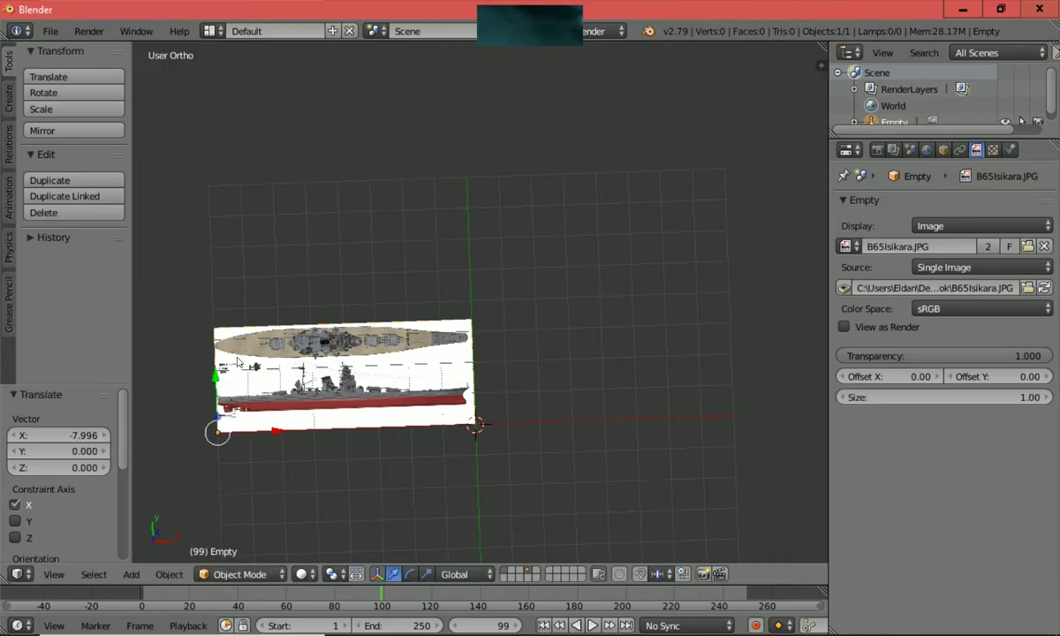
drag(215, 375, 215, 427)
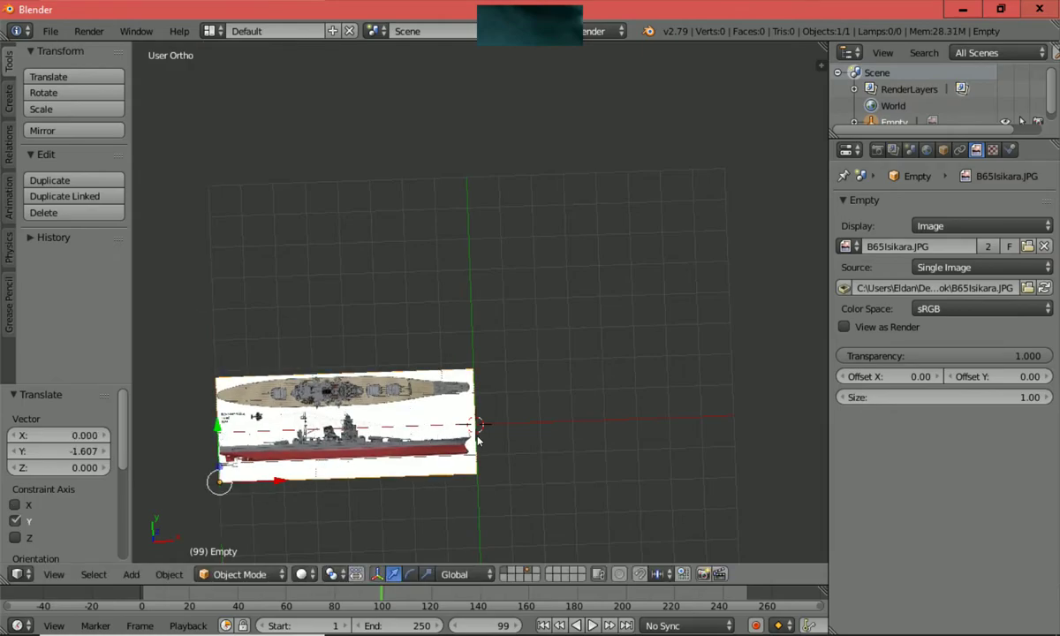
Step: Scale the blueprint Empty up by a further 2.015 on all axes
key(s)
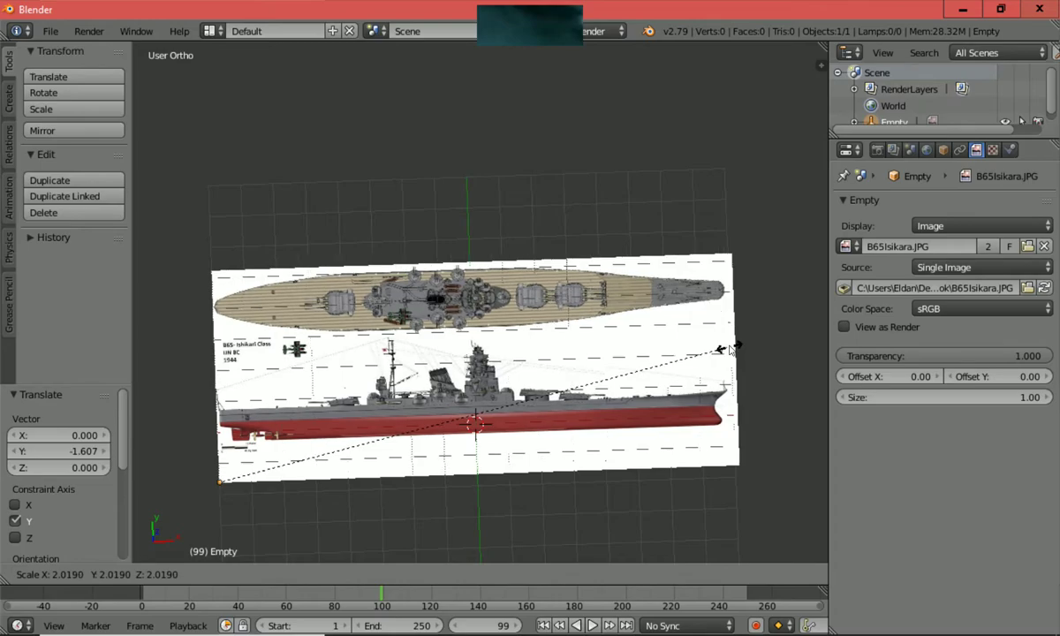
click(729, 351)
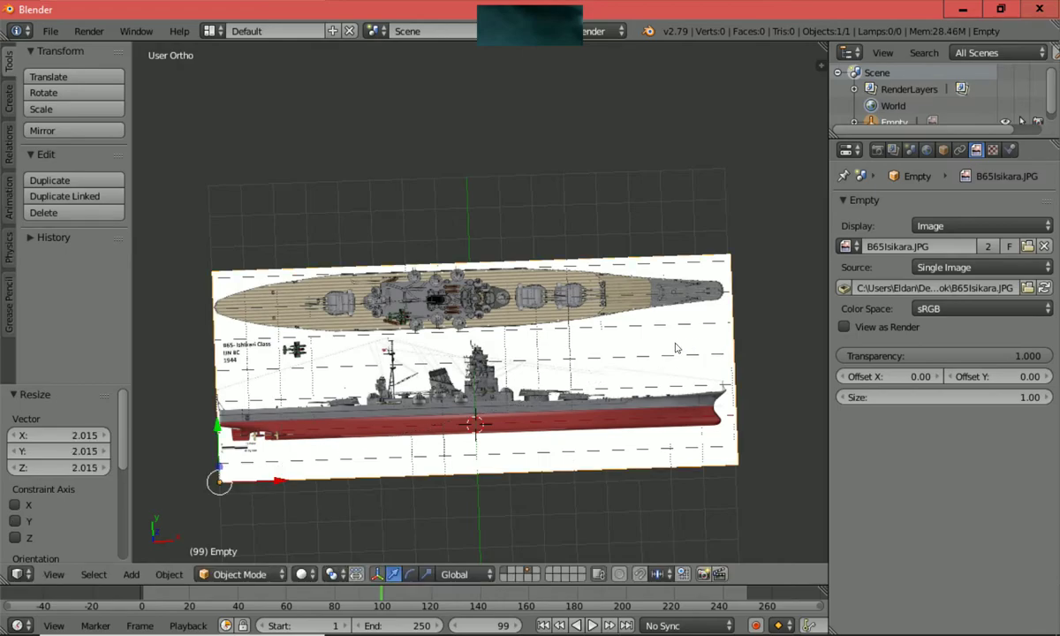
middle_drag(535, 394, 524, 371)
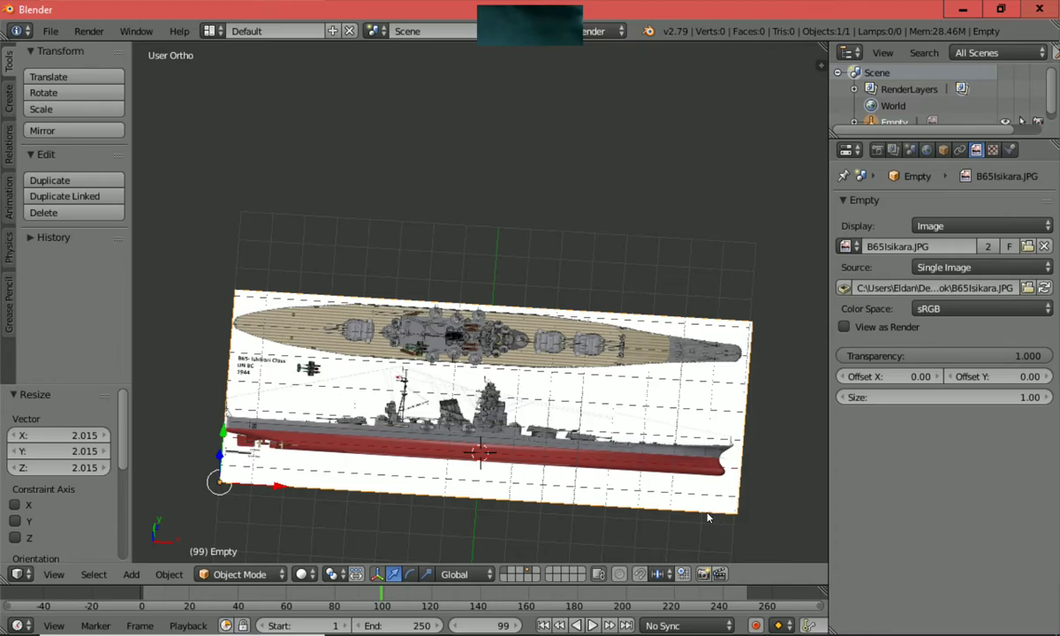
middle_drag(645, 455, 704, 487)
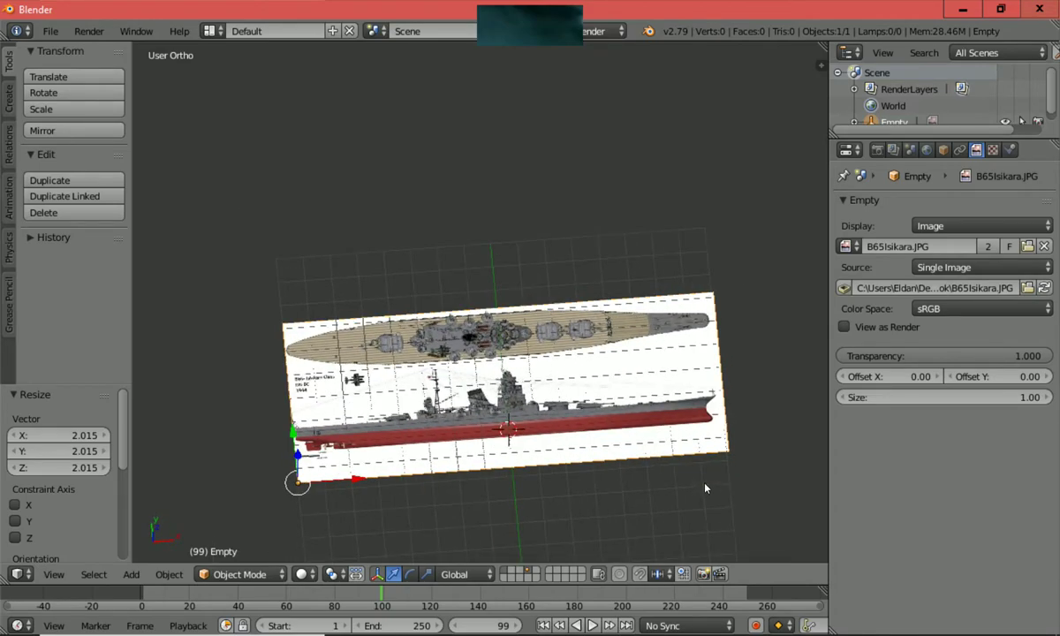
Step: Return to the top view and zoom toward the blueprint's left stern end
key(KP_7)
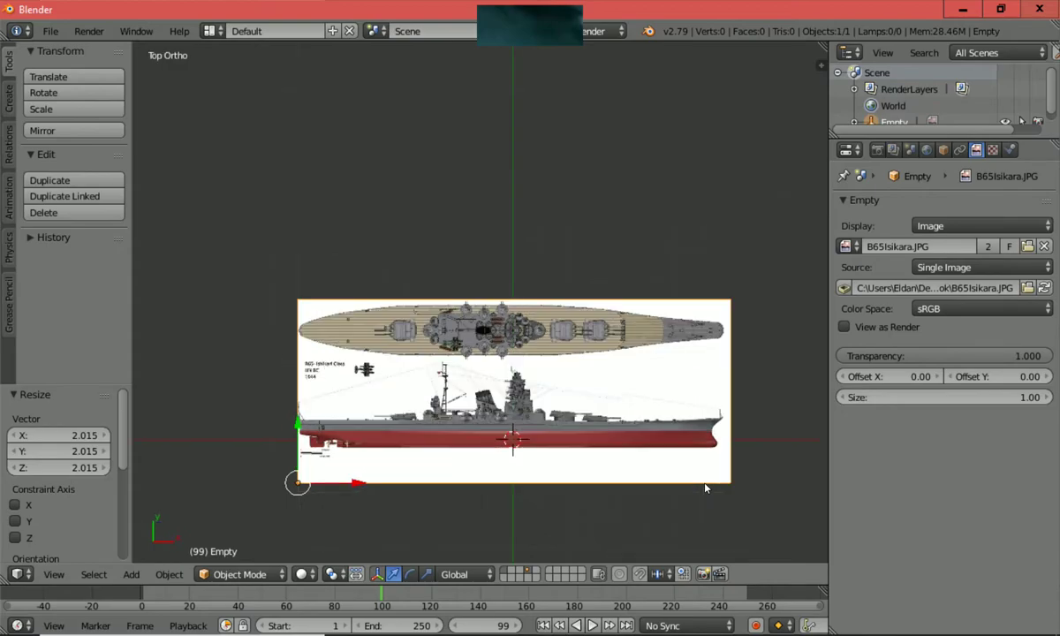
scroll(705, 487, up, 2)
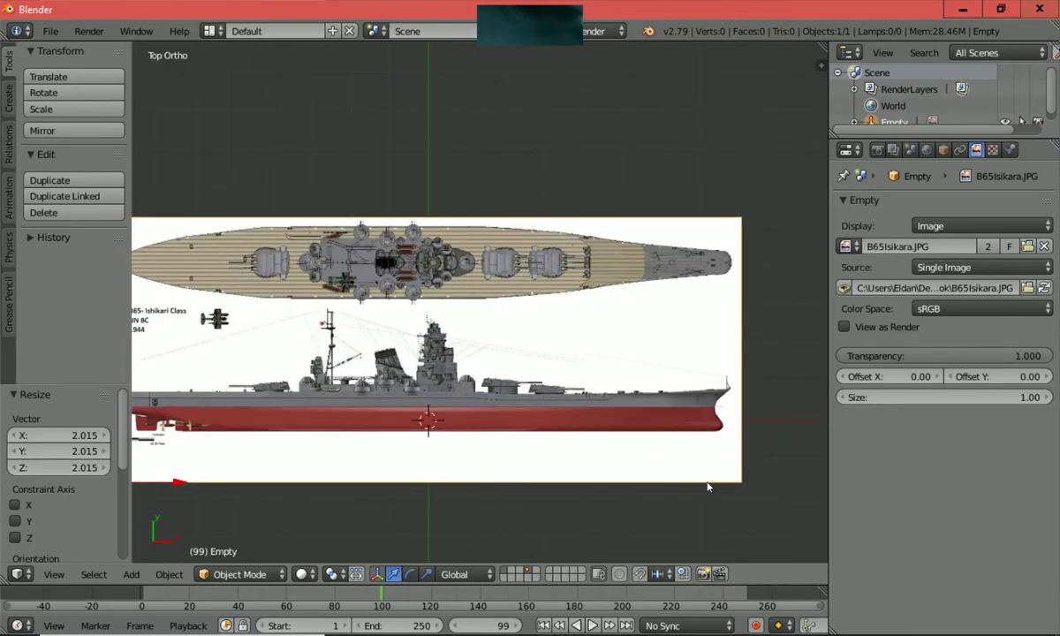
key(ctrl+KP_4)
key(ctrl+KP_4)
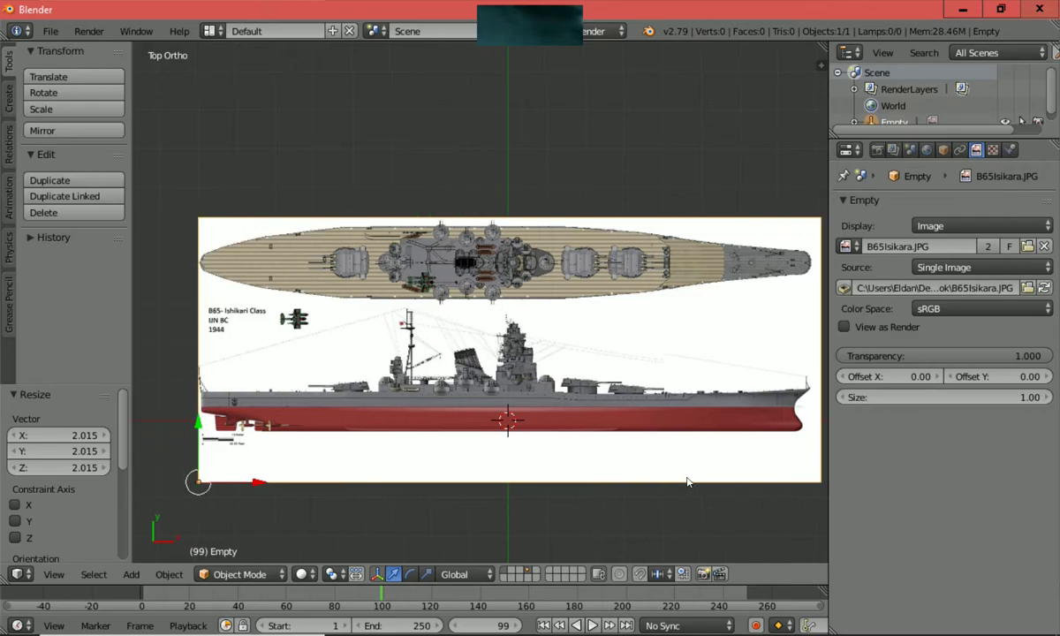
key(ctrl+KP_4)
scroll(684, 478, up, 3)
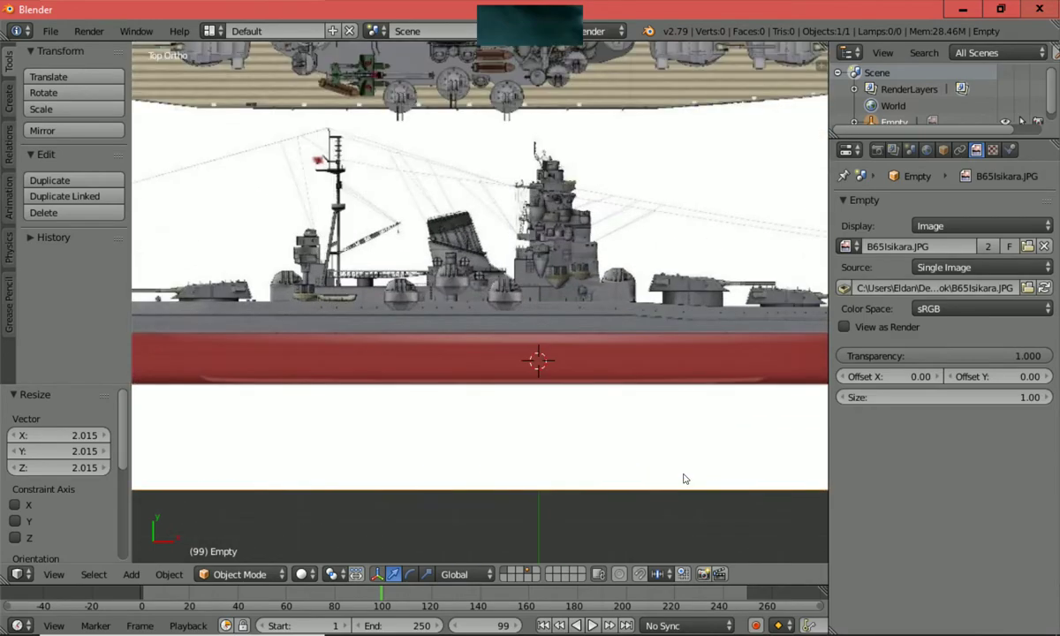
key(ctrl+KP_4)
key(ctrl+KP_4)
key(ctrl+KP_4)
key(ctrl+KP_4)
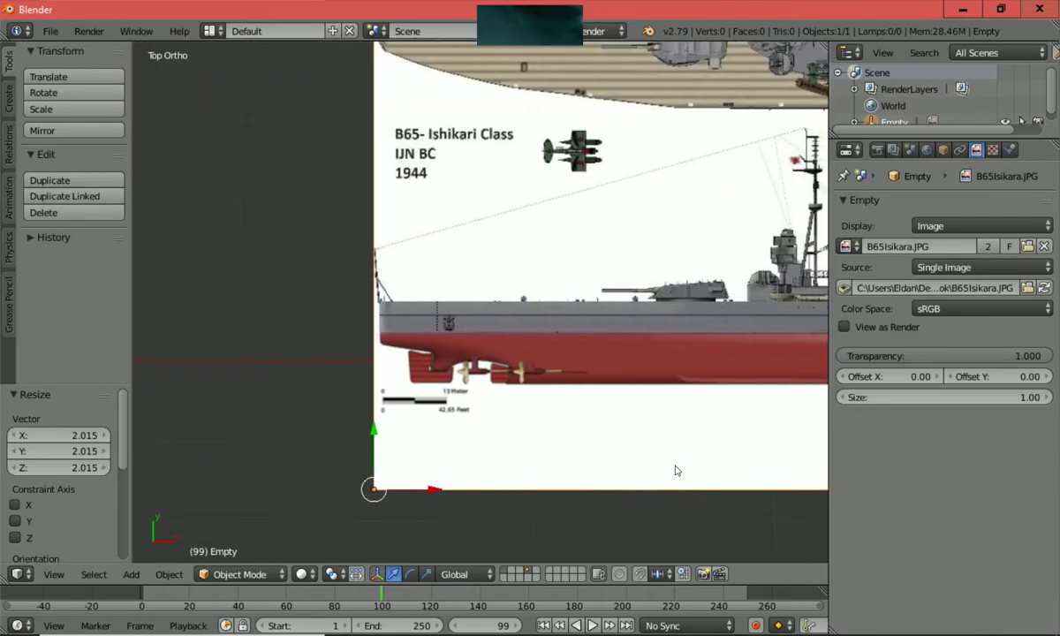
scroll(675, 470, up, 3)
Step: Pan with Ctrl+numpad until the image's bottom-left corner at the origin is centred
key(ctrl+KP_4)
key(ctrl+KP_4)
key(ctrl+KP_4)
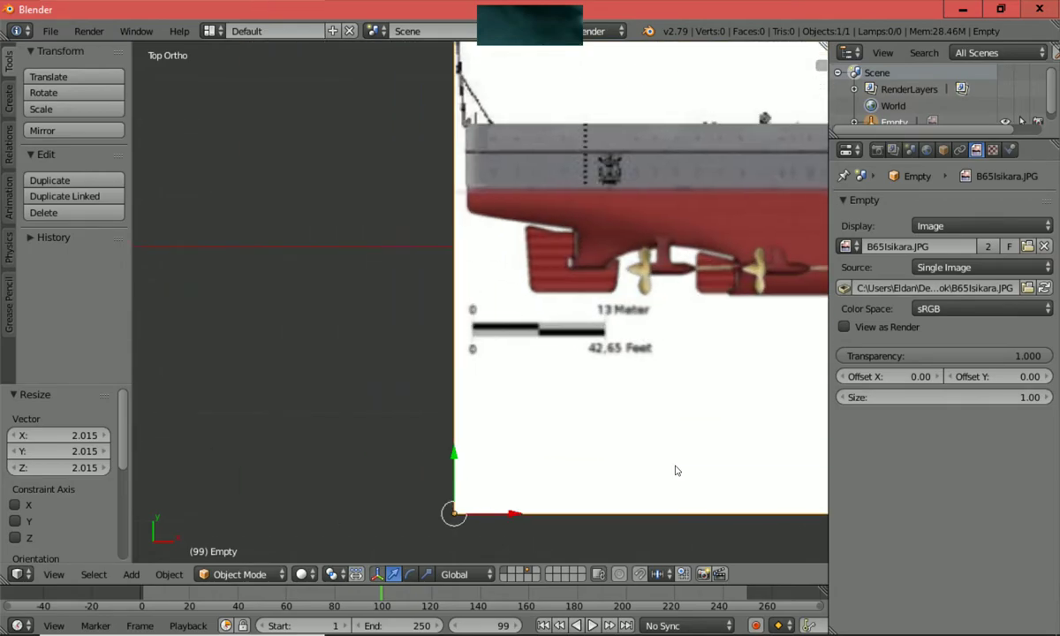
scroll(676, 470, up, 2)
key(ctrl+KP_2)
key(ctrl+KP_2)
key(ctrl+KP_4)
key(ctrl+KP_8)
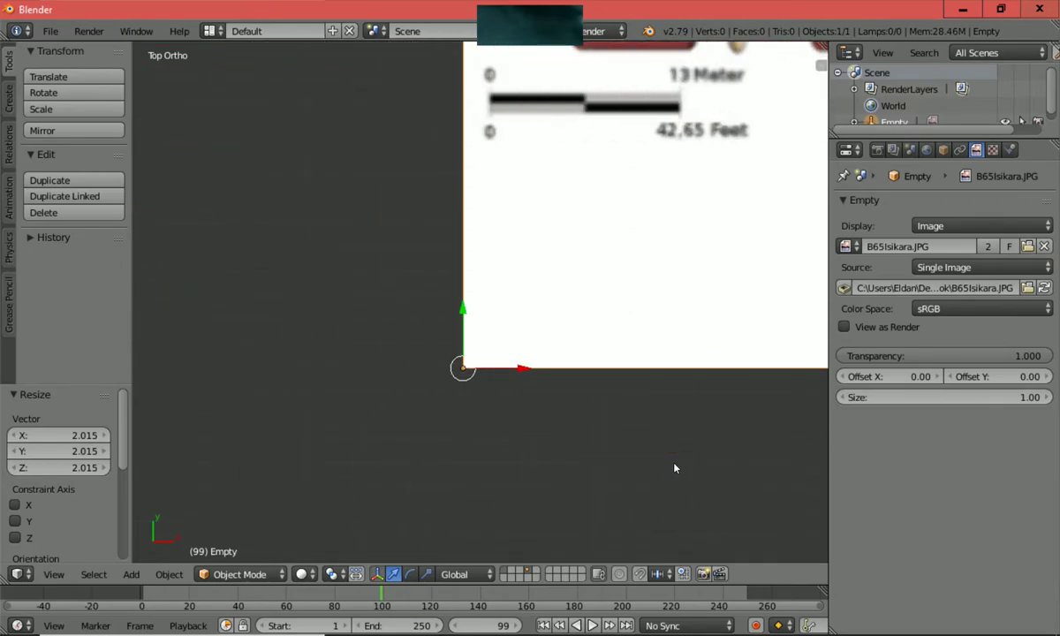
key(ctrl+KP_6)
key(ctrl+KP_6)
key(ctrl+KP_6)
key(ctrl+KP_2)
key(ctrl+KP_2)
key(ctrl+KP_8)
key(ctrl+KP_4)
key(ctrl+KP_4)
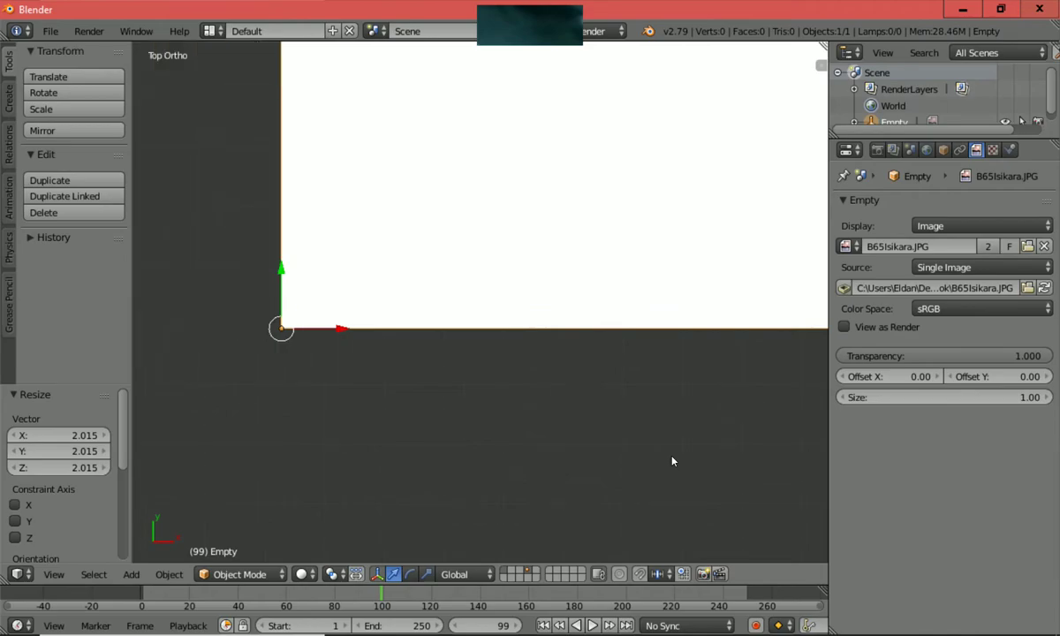
key(ctrl+KP_8)
key(ctrl+KP_4)
key(ctrl+KP_6)
key(ctrl+KP_6)
key(ctrl+KP_2)
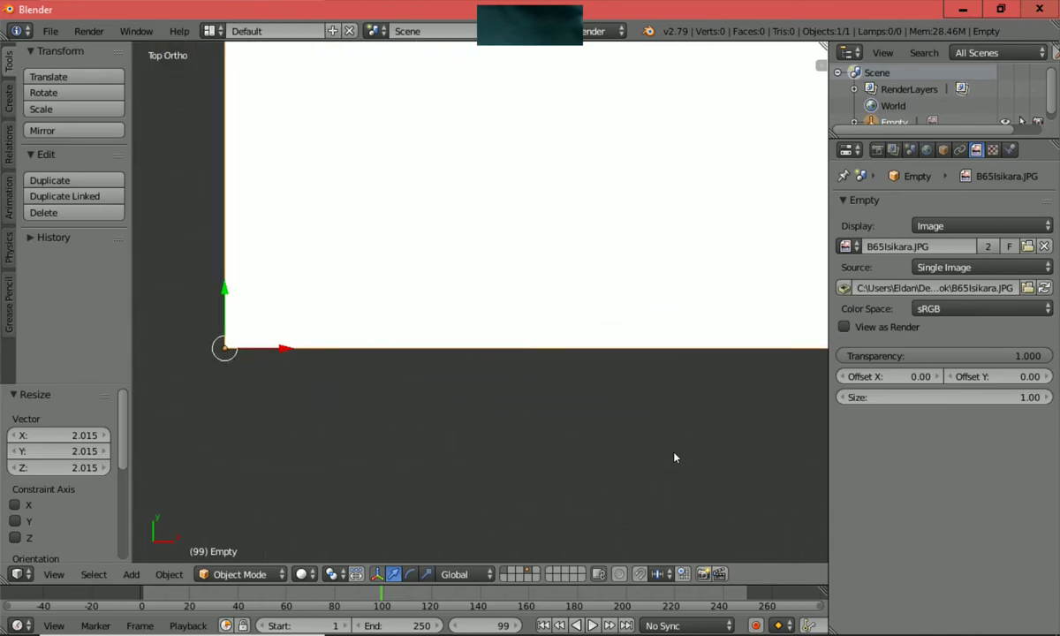
key(ctrl+KP_6)
key(ctrl+KP_8)
key(ctrl+KP_4)
key(ctrl+KP_4)
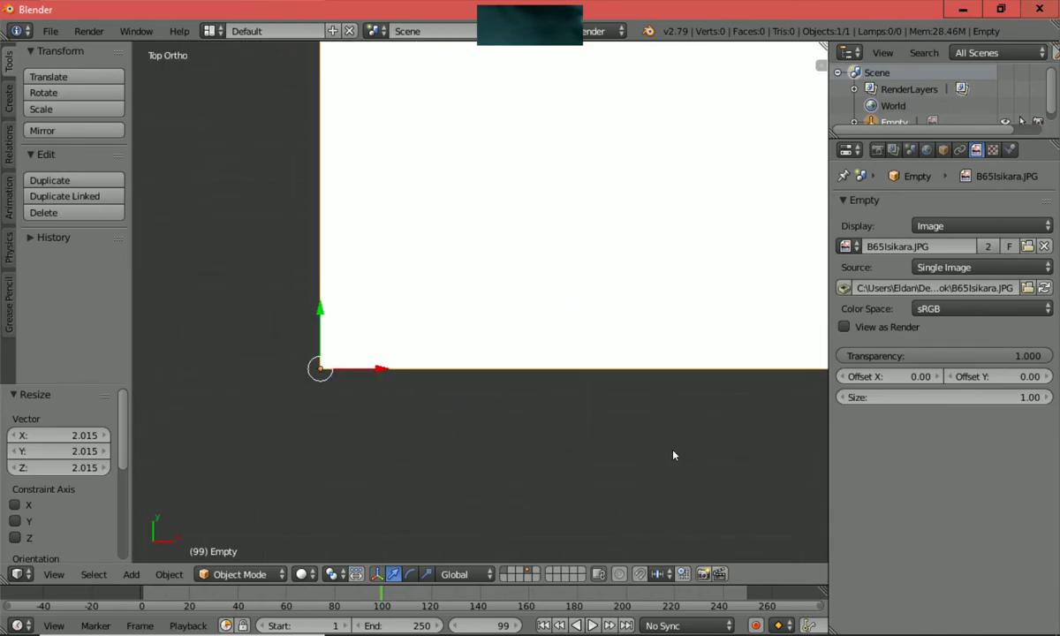
key(ctrl+KP_8)
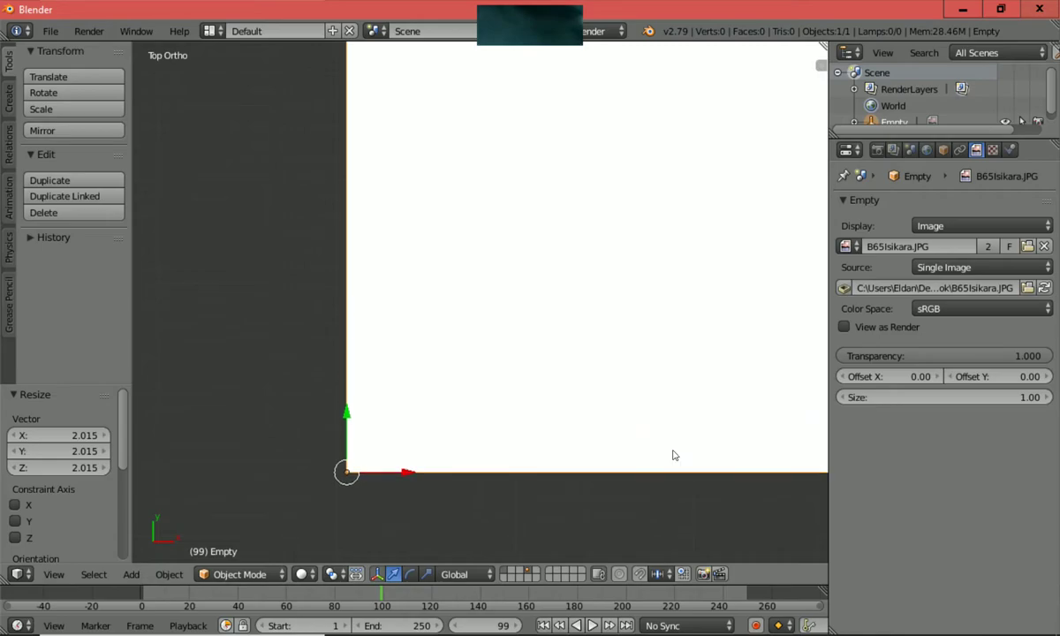
key(ctrl+KP_4)
key(ctrl+KP_6)
key(ctrl+KP_6)
key(ctrl+KP_8)
key(ctrl+KP_4)
key(ctrl+KP_4)
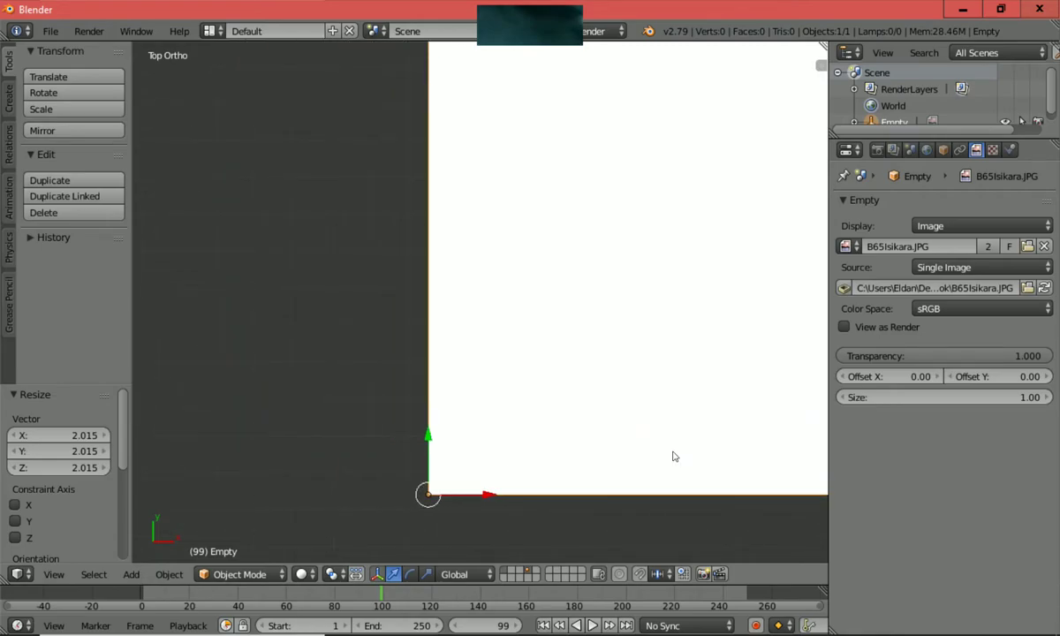
key(ctrl+KP_2)
key(ctrl+KP_2)
key(ctrl+KP_6)
key(ctrl+KP_6)
key(ctrl+KP_2)
key(ctrl+KP_4)
key(ctrl+KP_4)
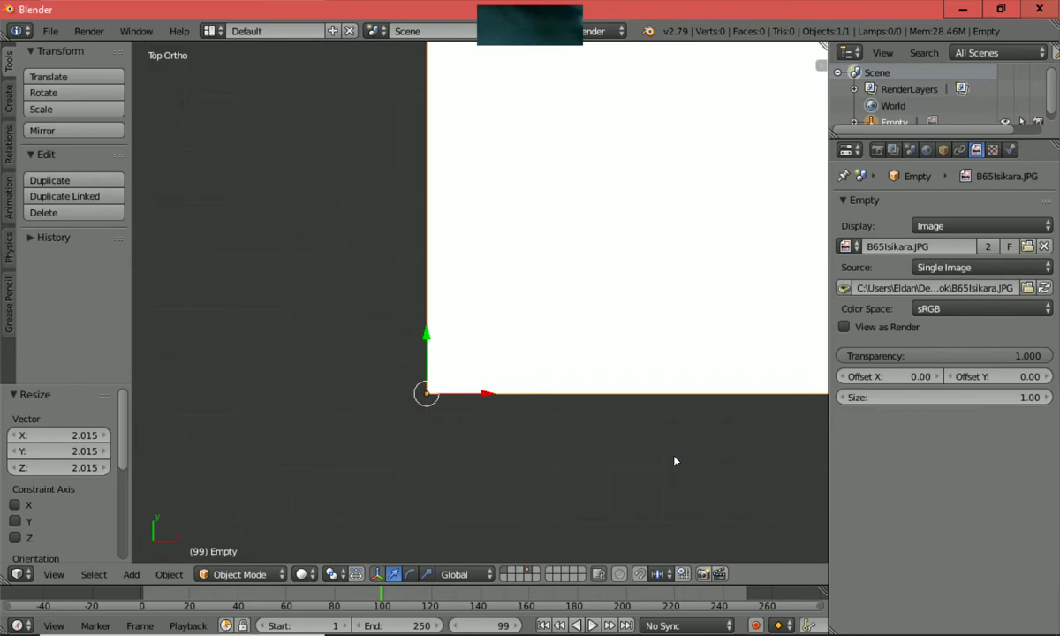
key(ctrl+KP_4)
key(ctrl+KP_6)
key(ctrl+KP_6)
key(ctrl+KP_2)
key(ctrl+KP_8)
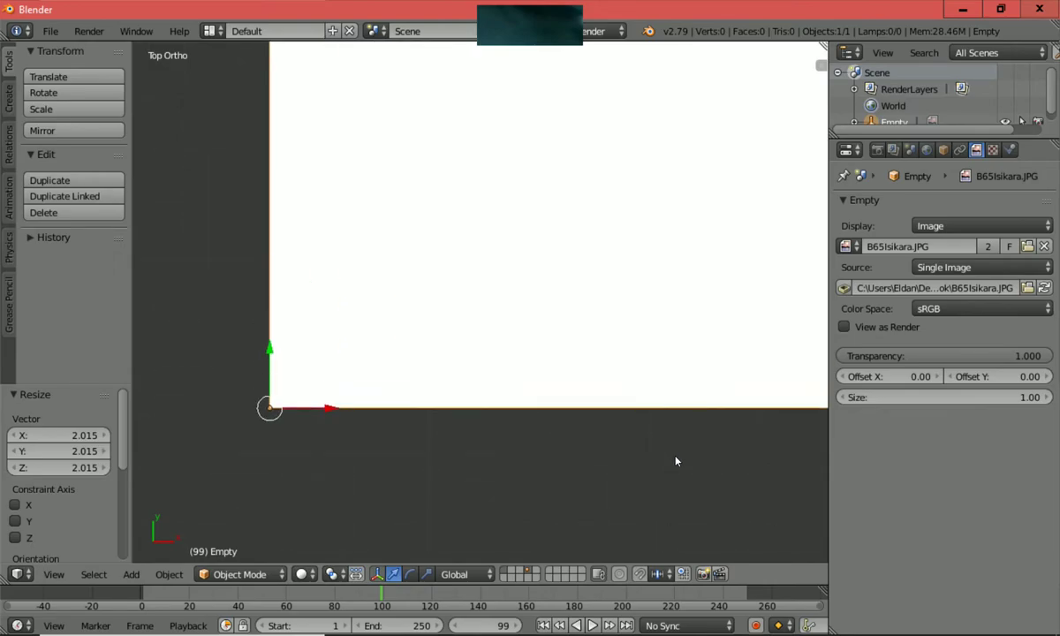
key(ctrl+KP_4)
key(ctrl+KP_4)
key(ctrl+KP_6)
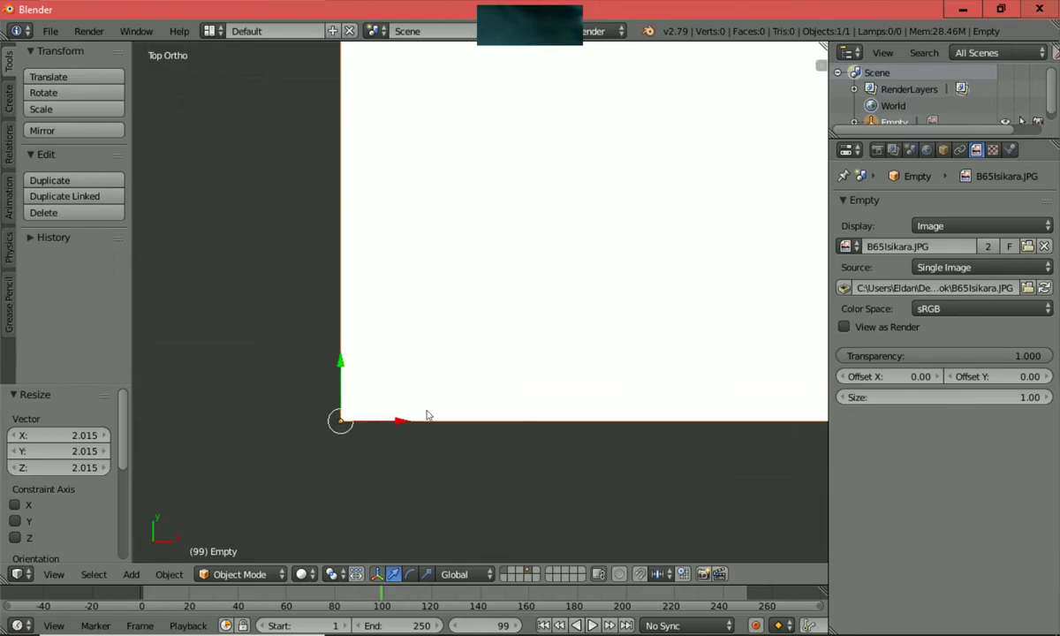
key(ctrl+KP_6)
key(ctrl+KP_4)
key(ctrl+KP_4)
key(ctrl+KP_6)
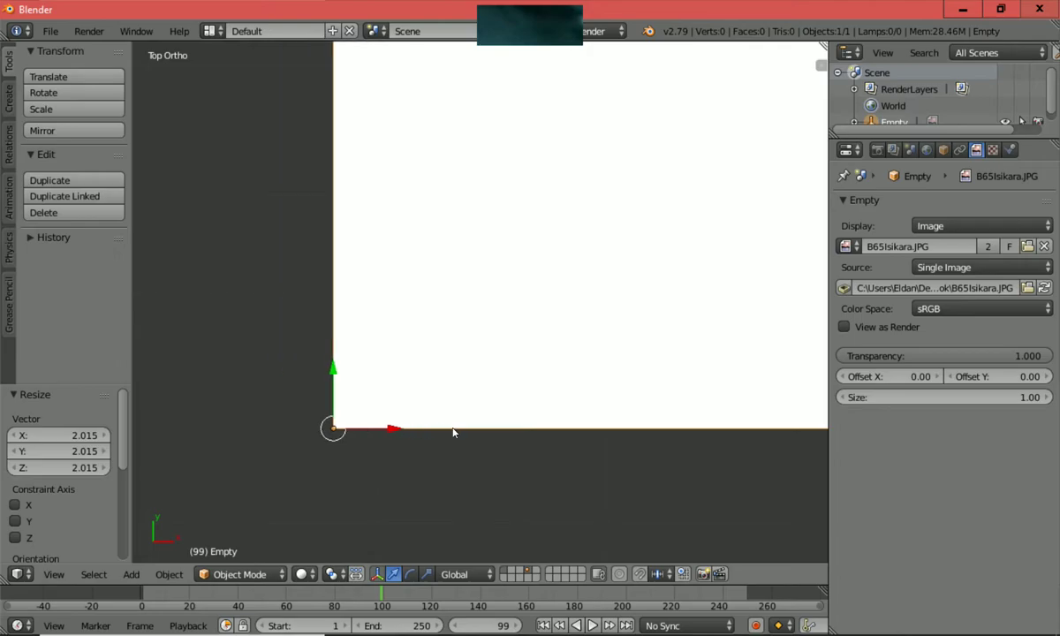
key(ctrl+KP_4)
key(ctrl+KP_4)
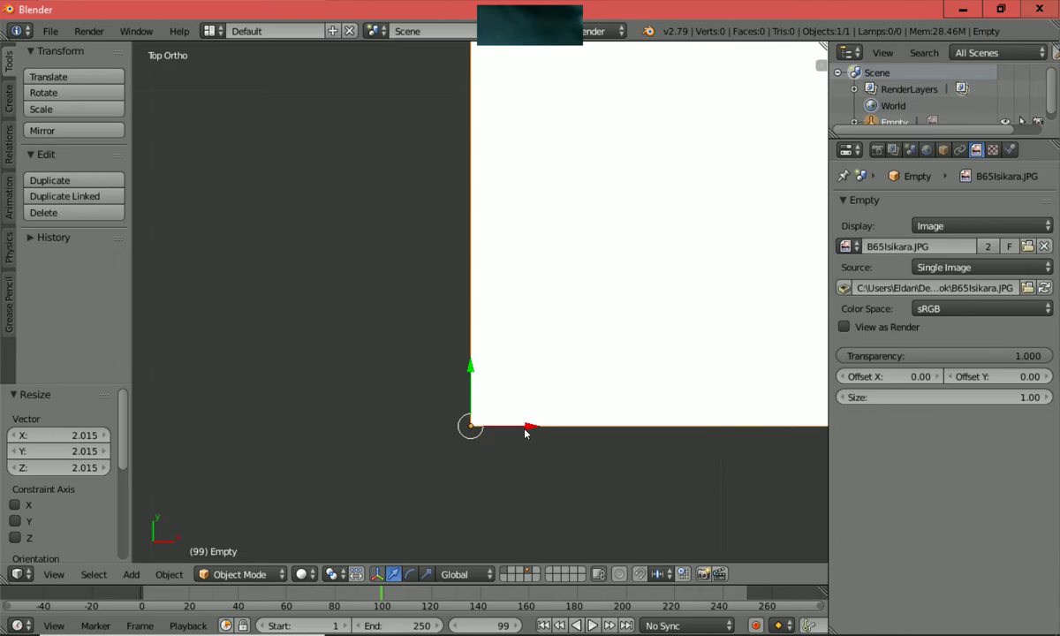
Step: Nudge the blueprint slightly left along X and up along Y toward the origin
drag(525, 432, 208, 456)
ctrl+scroll(238, 468, up, 4)
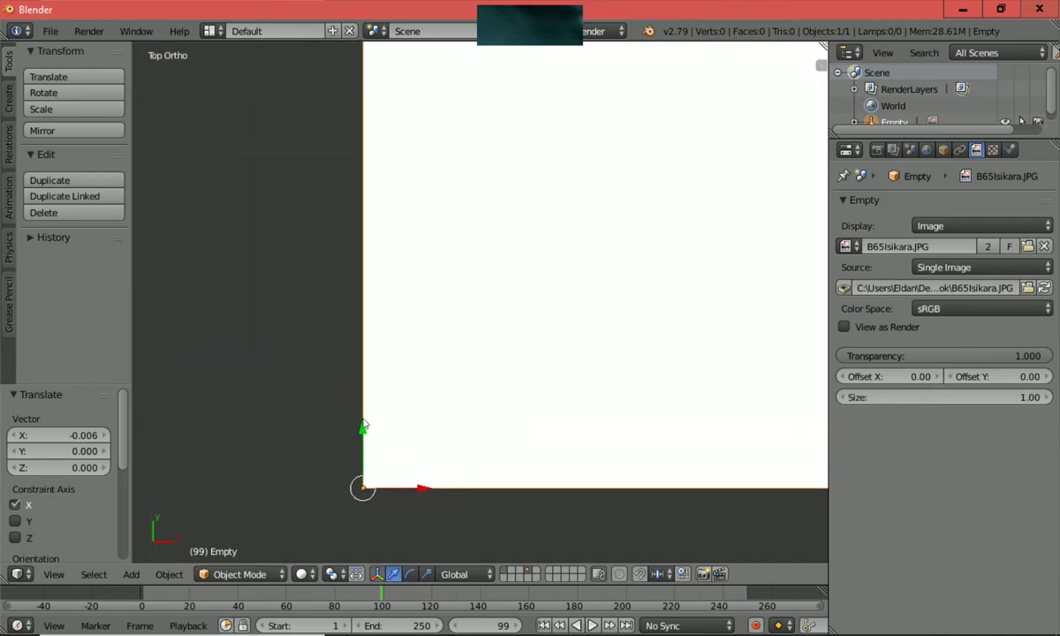
drag(363, 426, 395, 93)
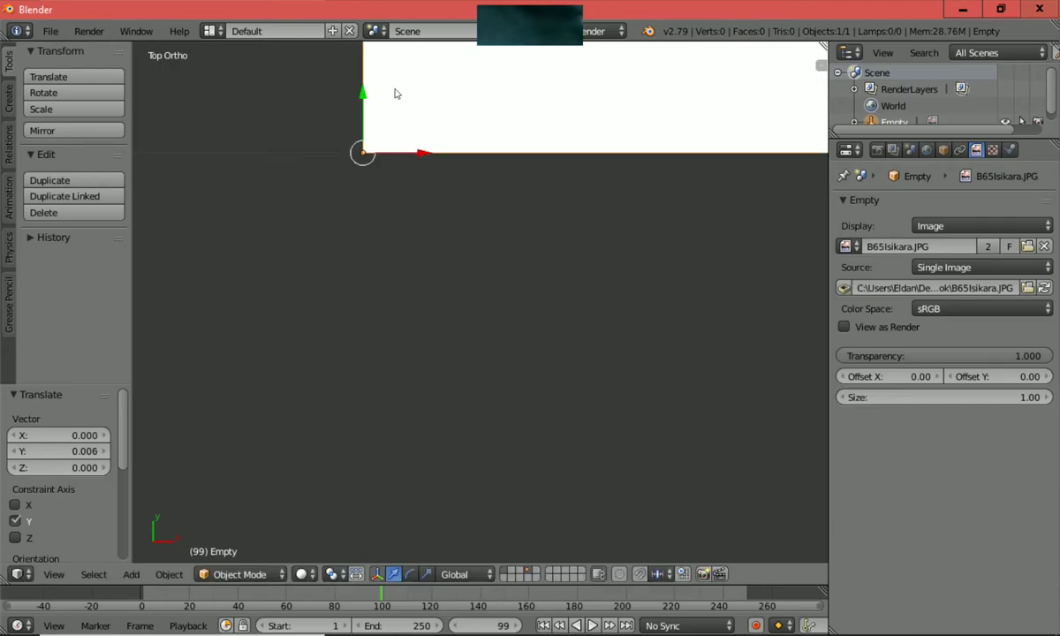
Step: Zoom in on the corner and nudge the image back along X onto the origin
shift+scroll(459, 227, up, 4)
shift+scroll(459, 227, up, 3)
ctrl+scroll(459, 227, left, 12)
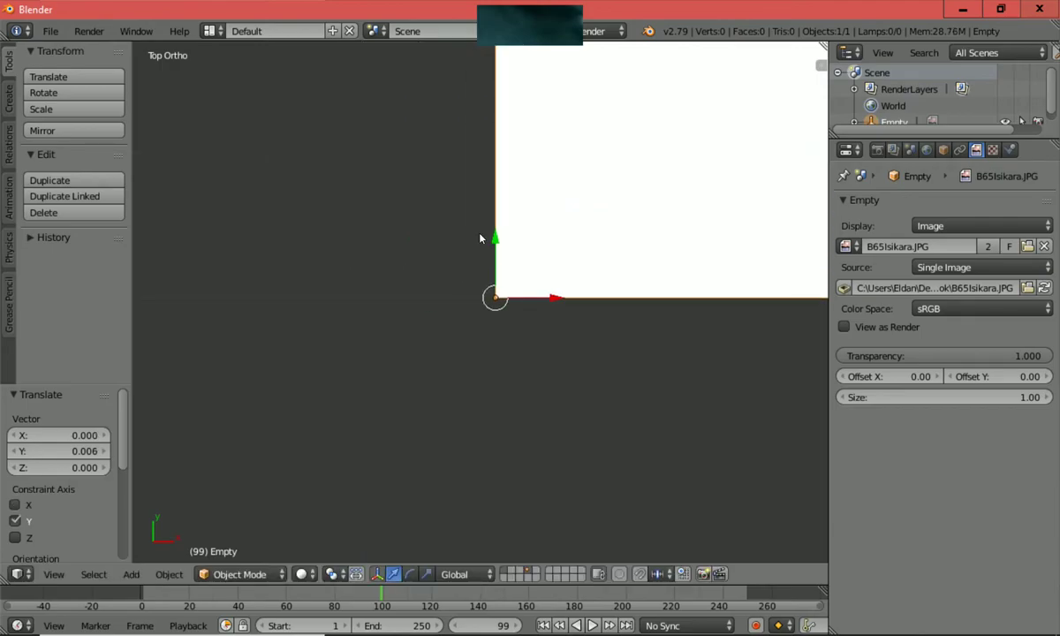
shift+scroll(490, 246, up, 3)
ctrl+scroll(491, 244, right, 5)
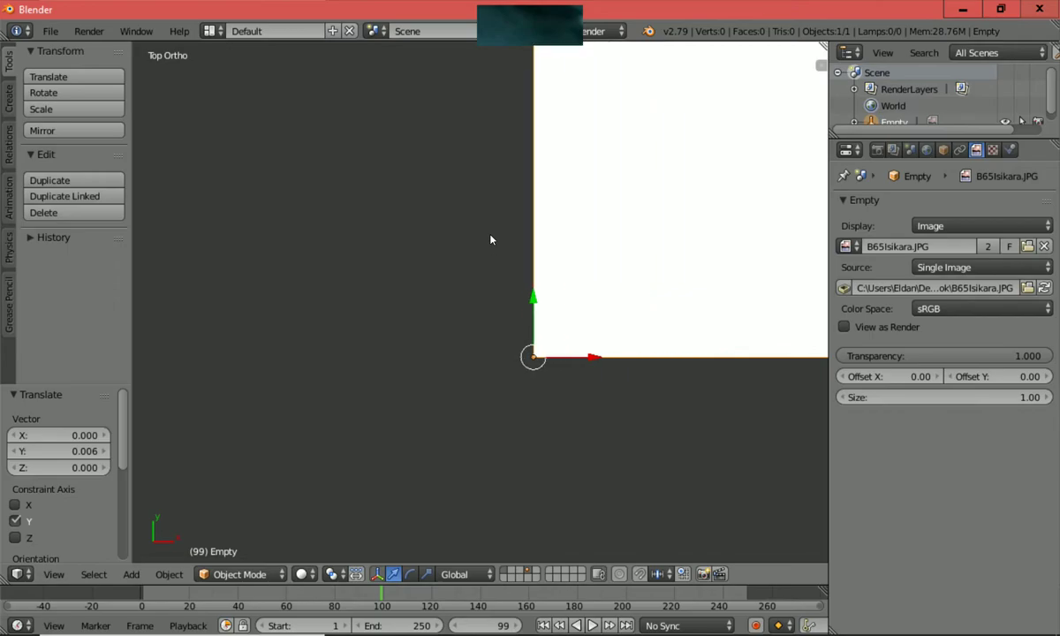
shift+scroll(491, 242, up, 6)
ctrl+scroll(491, 242, left, 2)
ctrl+scroll(491, 239, right, 4)
shift+scroll(490, 236, up, 3)
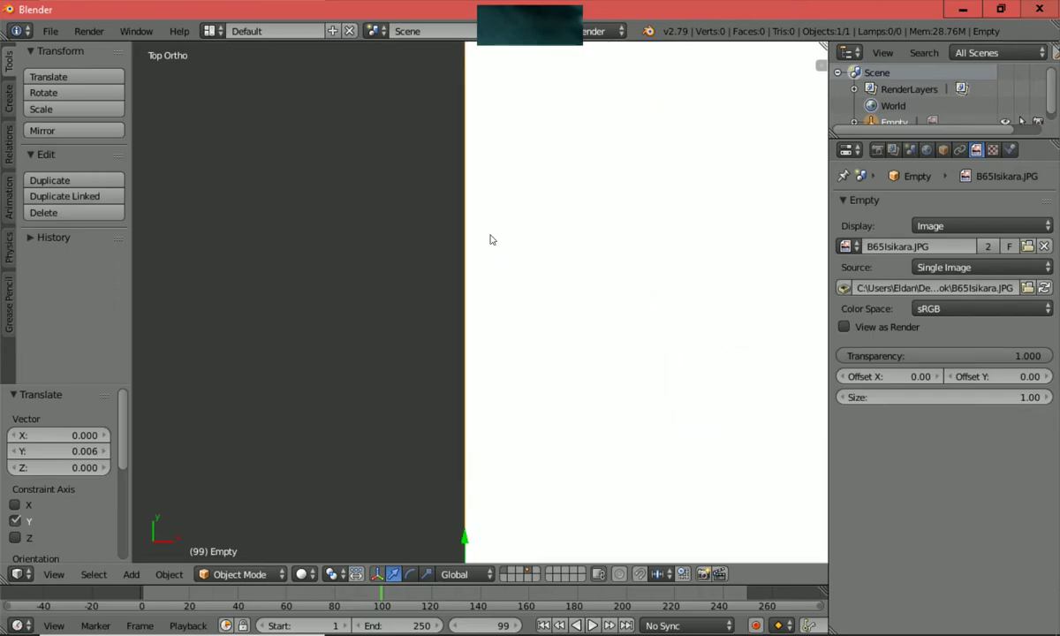
shift+scroll(491, 243, down, 7)
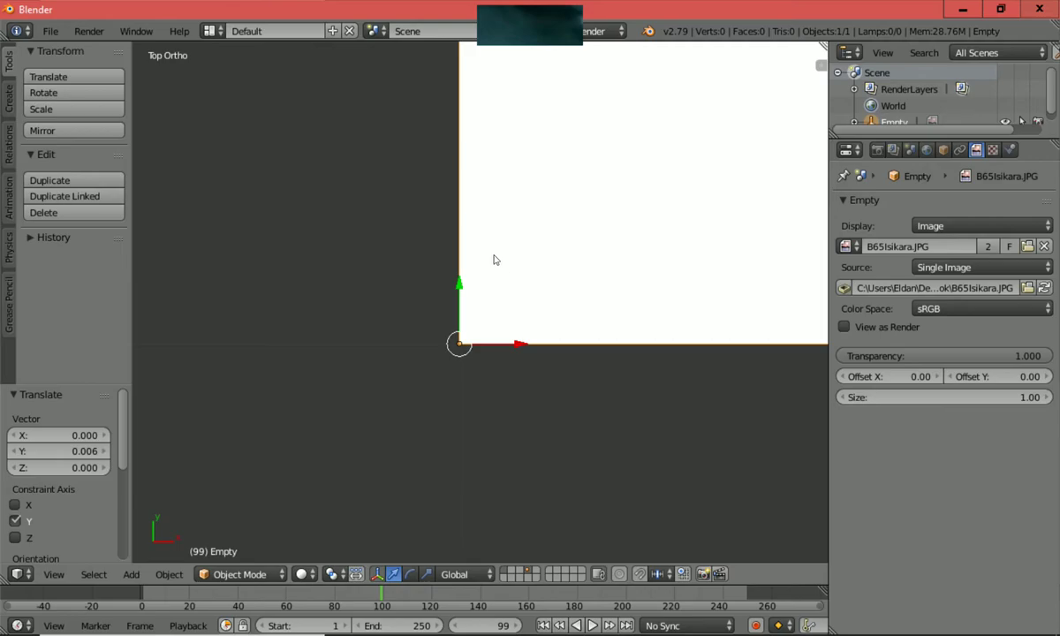
drag(521, 345, 520, 346)
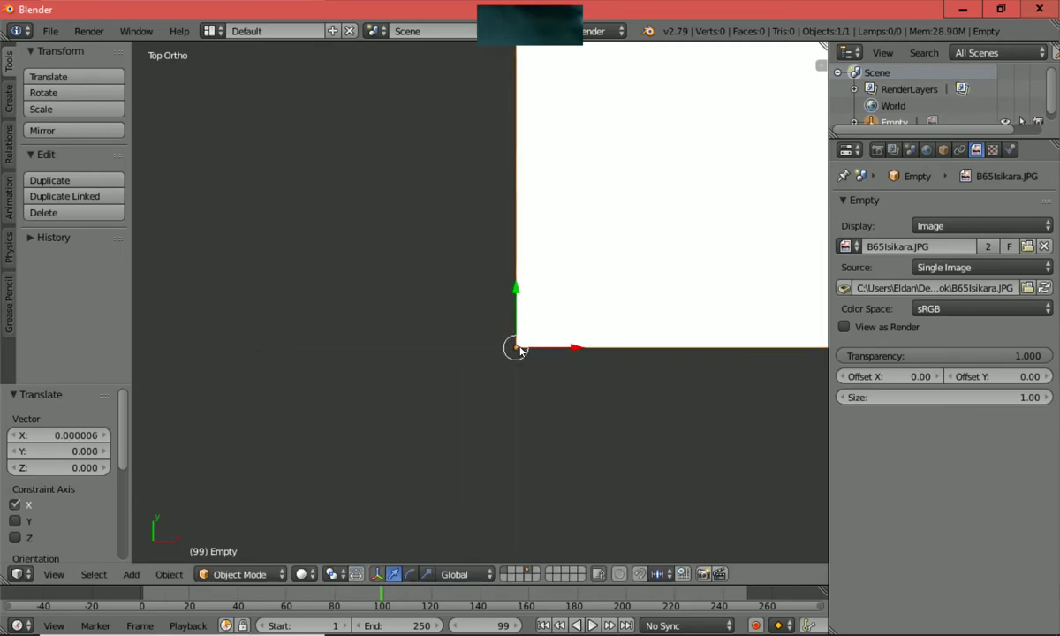
ctrl+scroll(523, 353, up, 4)
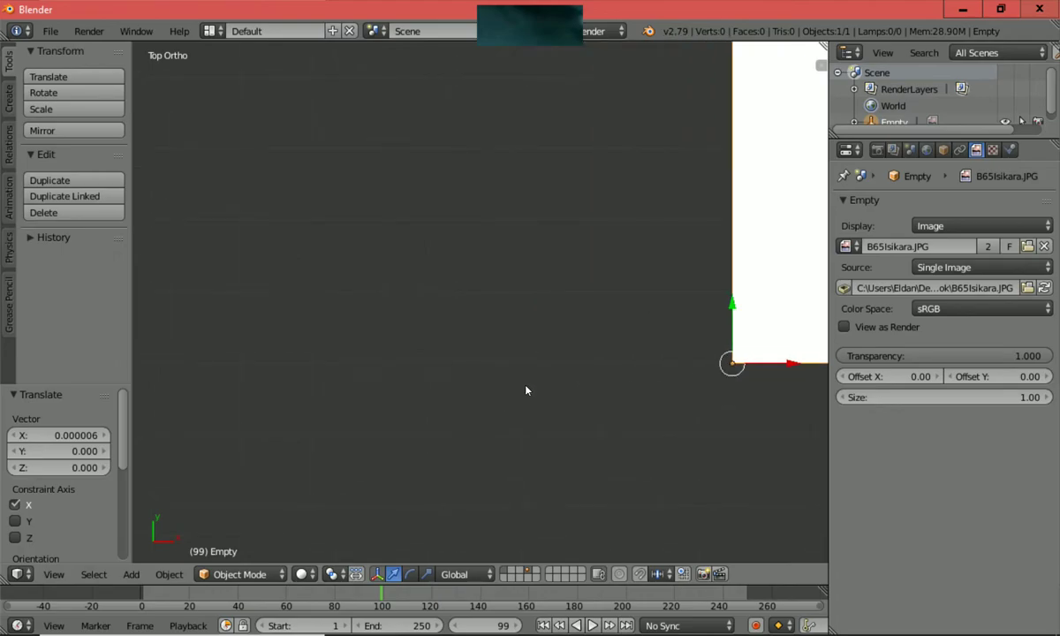
ctrl+scroll(521, 380, down, 5)
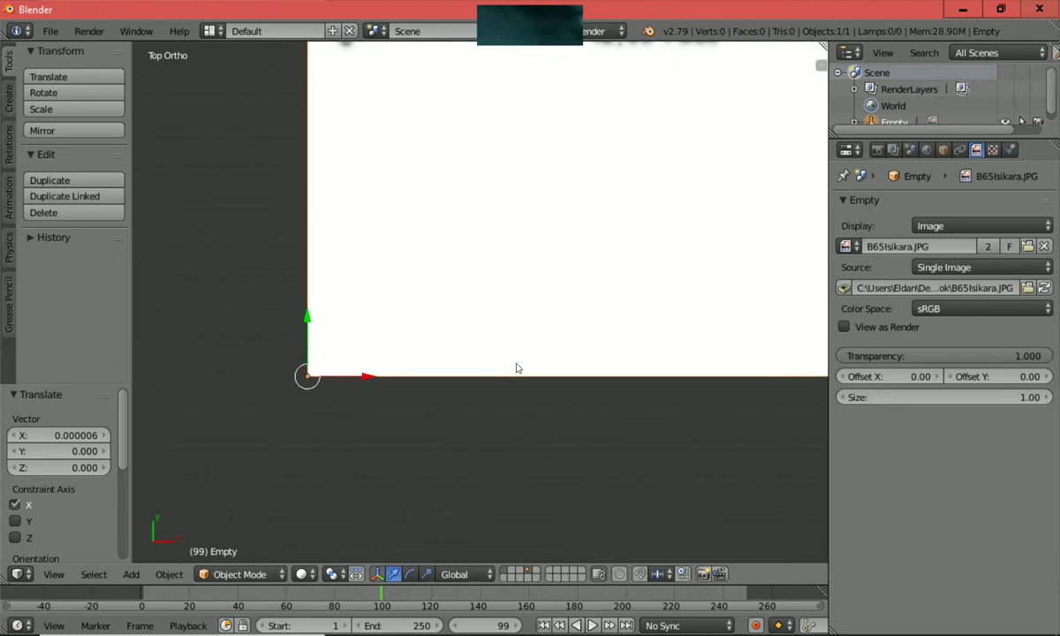
shift+scroll(516, 368, up, 2)
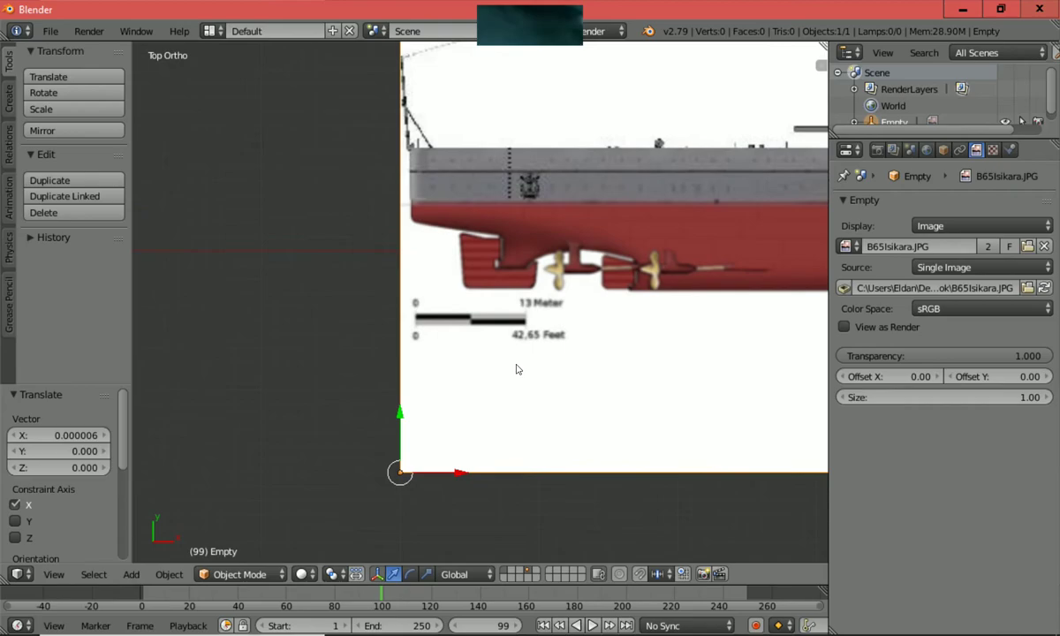
Step: Zoom out in Top Ortho until the full B65Isikara.JPG ship blueprint is visible
ctrl+scroll(518, 368, down, 3)
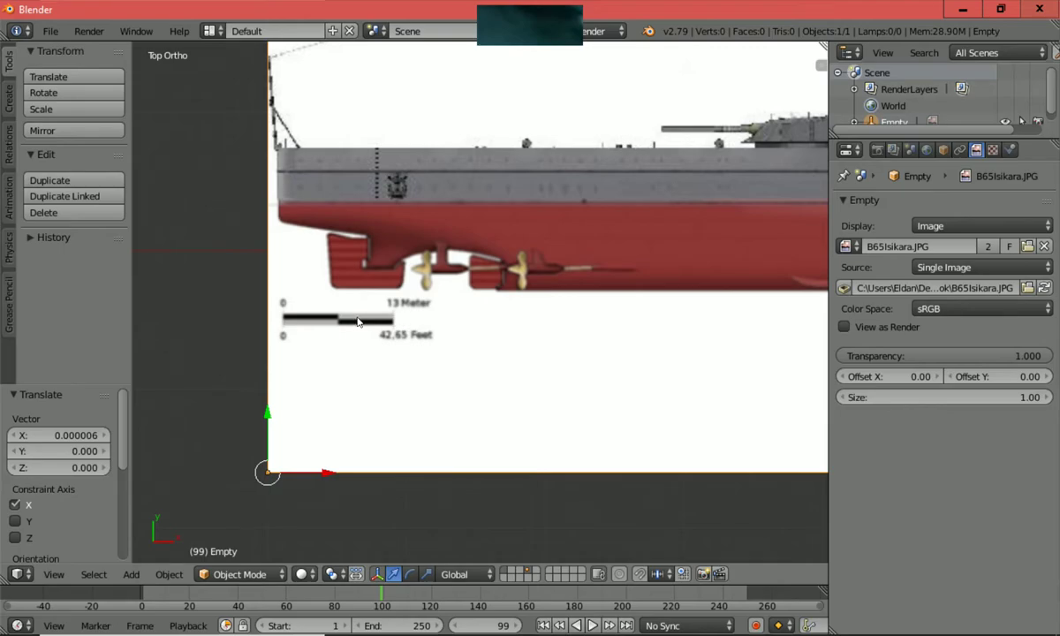
scroll(402, 320, down, 4)
scroll(416, 325, down, 2)
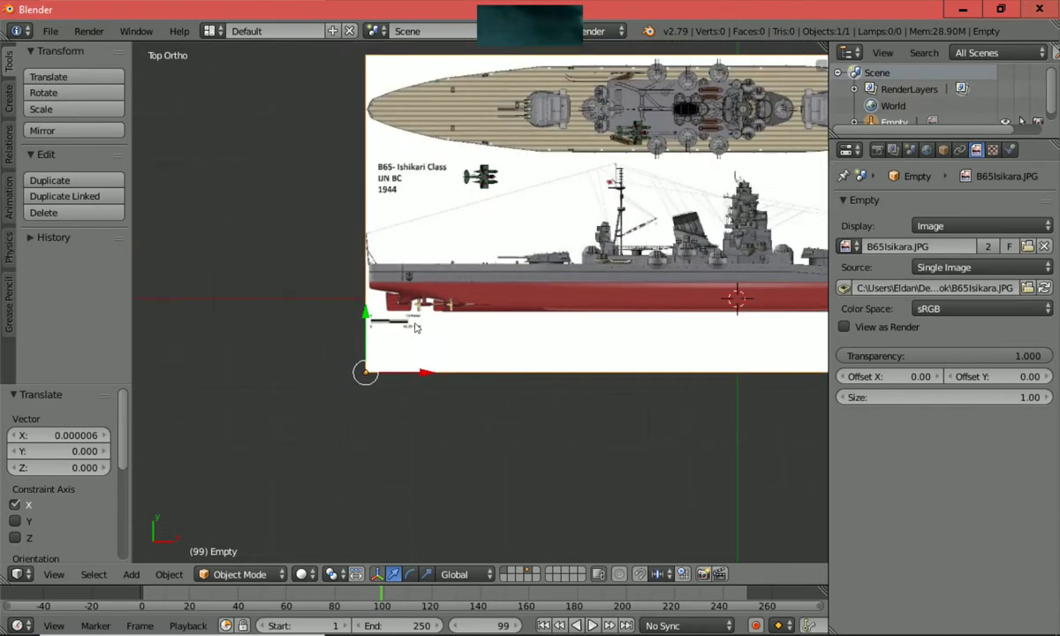
ctrl+scroll(403, 411, down, 2)
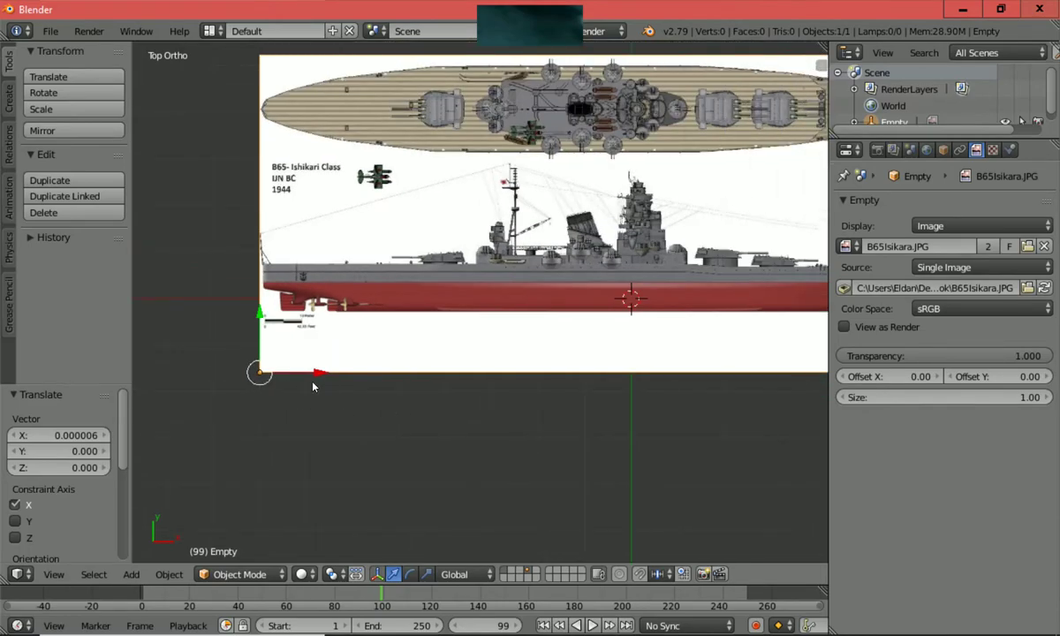
scroll(312, 386, down, 5)
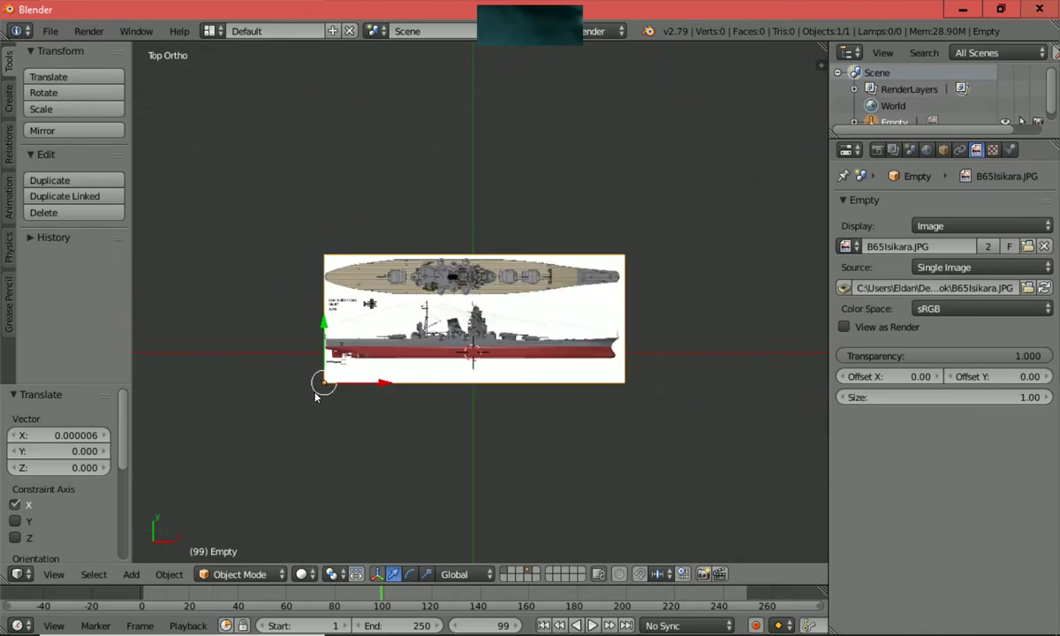
Step: Orbit briefly, then snap back to Top Ortho and zoom in on the blueprint
mouse_move(319, 399)
middle_down()
mouse_move(355, 278)
mouse_move(334, 388)
middle_up()
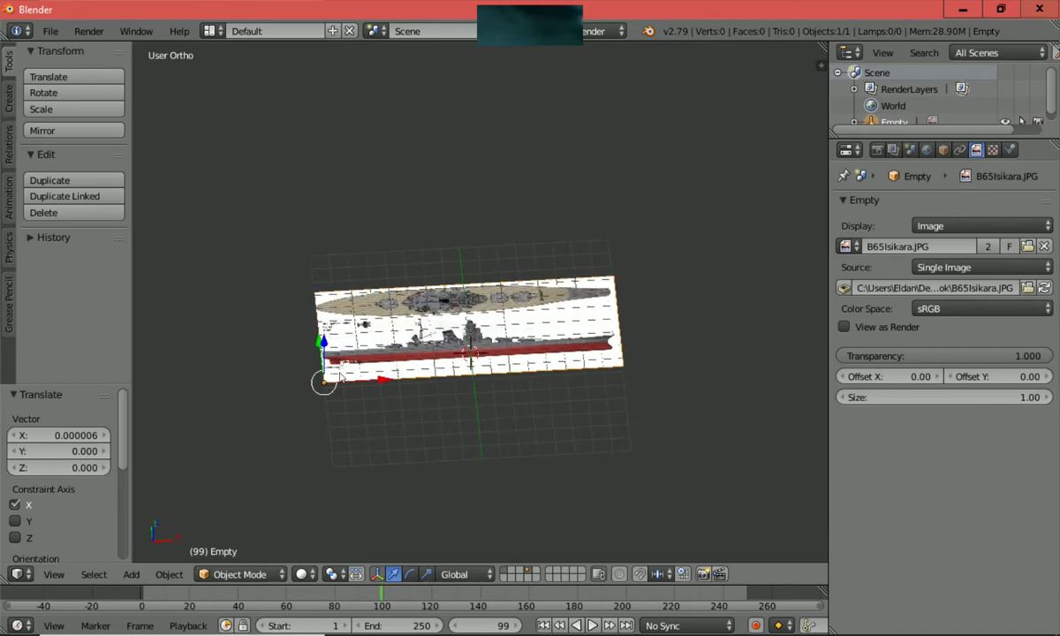
middle_drag(321, 355, 322, 362)
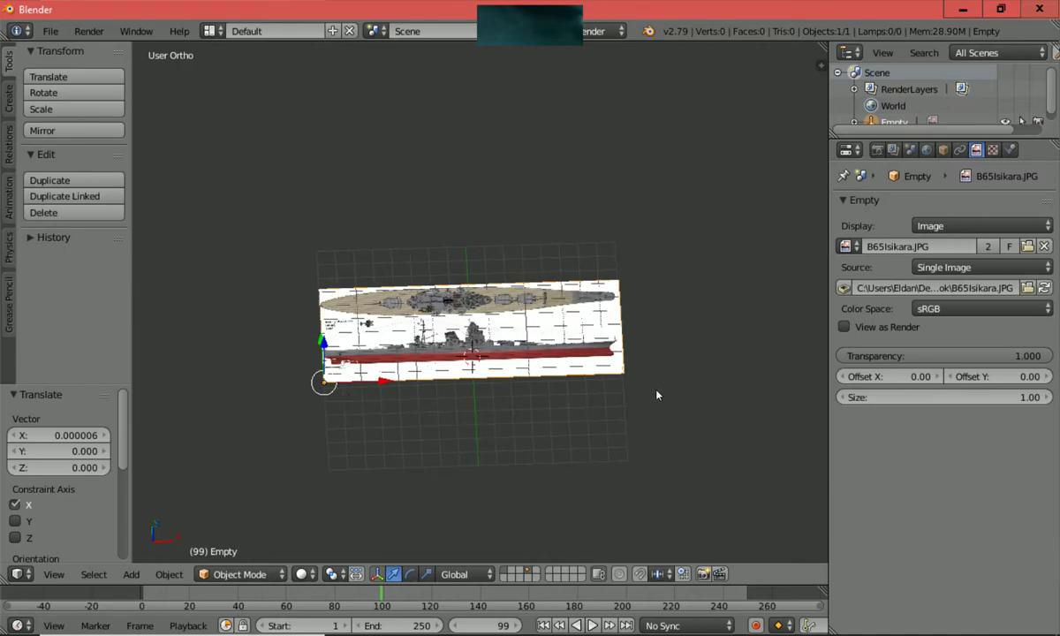
key(KP_7)
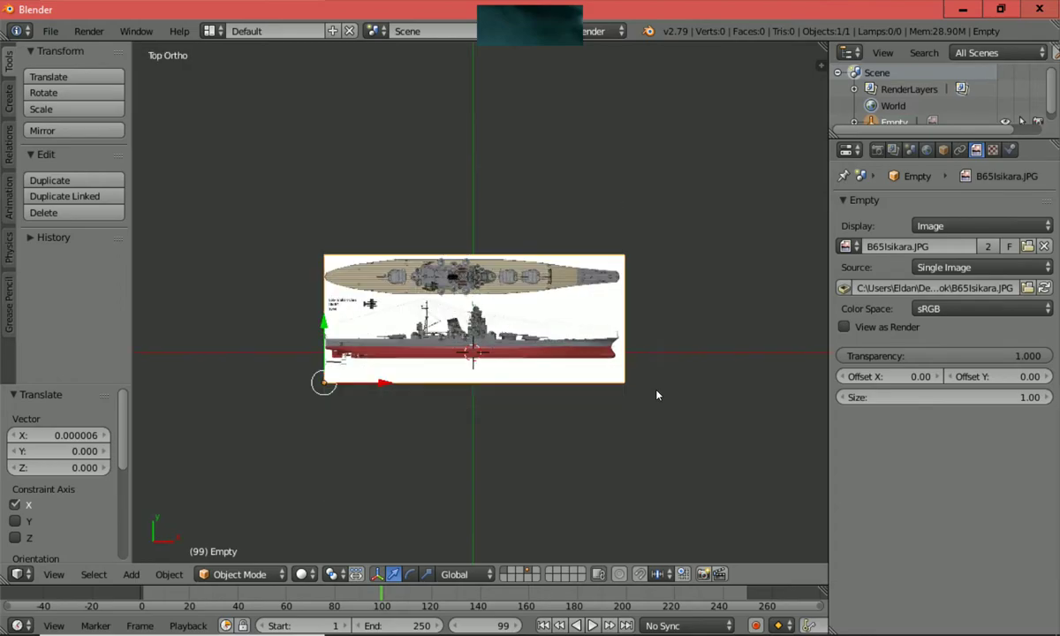
scroll(657, 395, up, 2)
scroll(656, 394, up, 2)
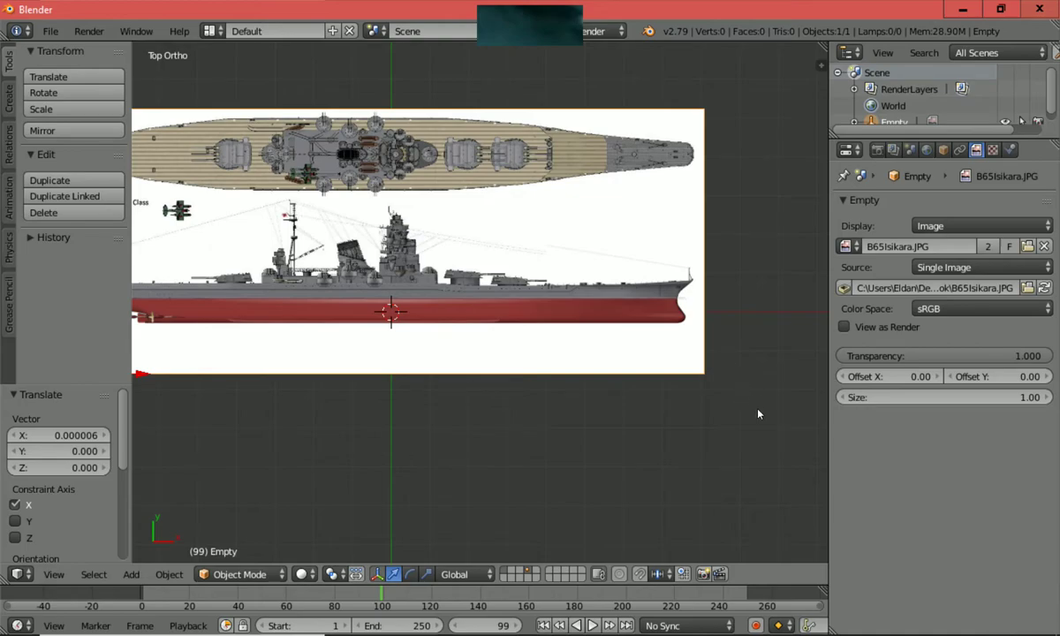
Step: Scale the blueprint down to 0.995 on all axes
key(s)
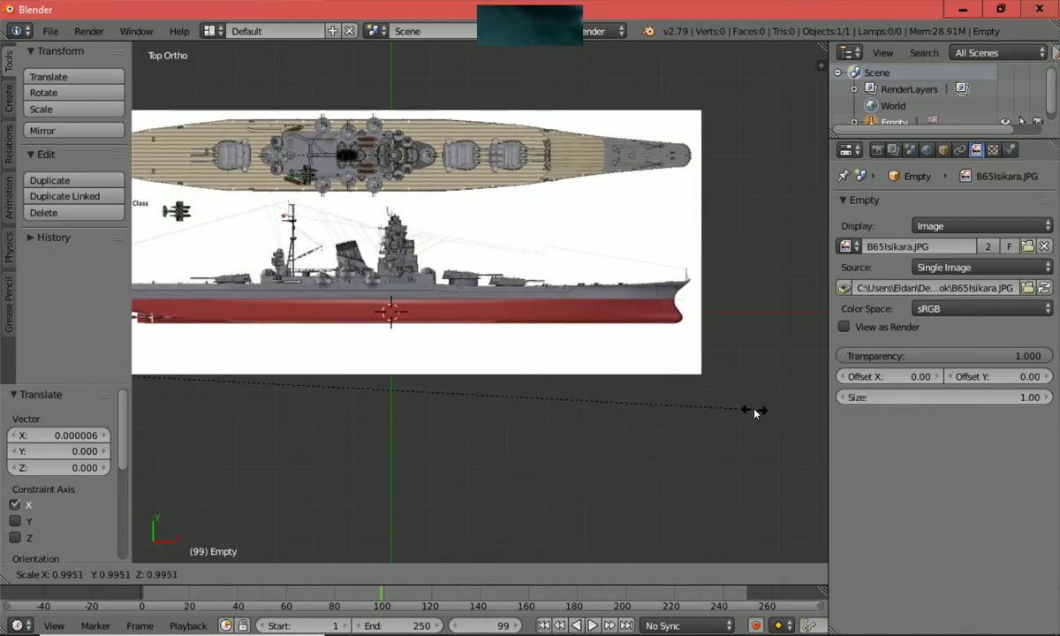
click(755, 412)
scroll(755, 413, down, 3)
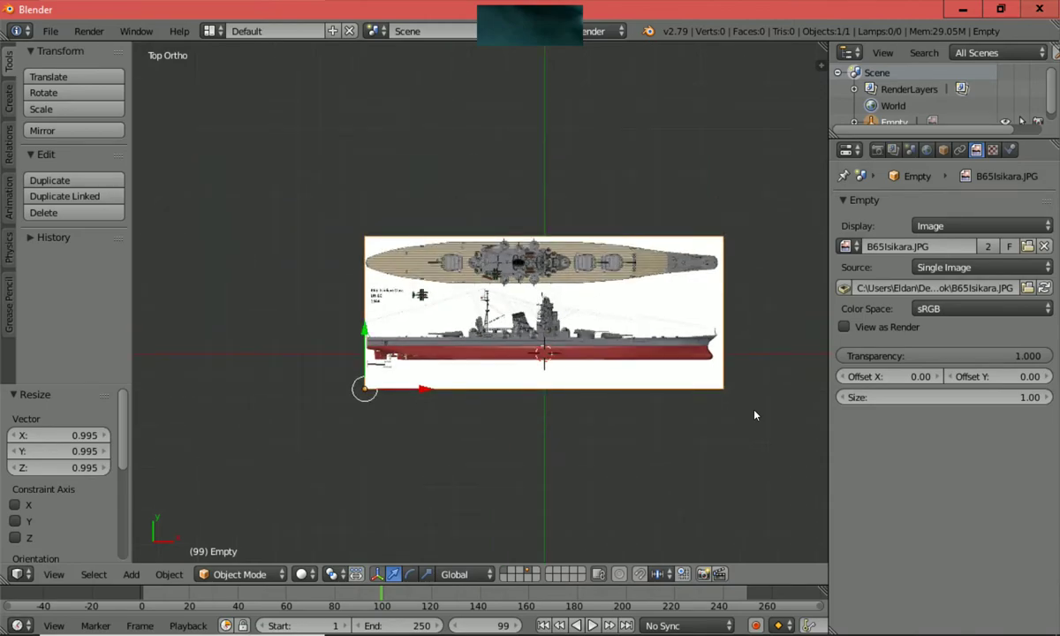
ctrl+scroll(755, 412, up, 2)
scroll(755, 413, up, 3)
ctrl+scroll(755, 413, up, 4)
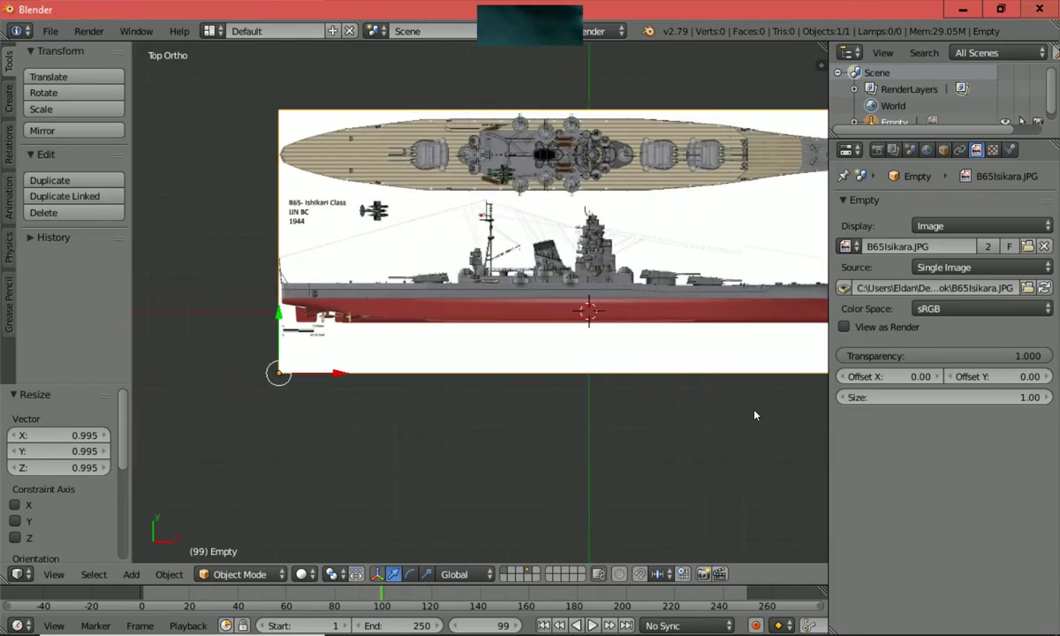
Step: Zoom and pan toward the ship's stern and scale bar
scroll(755, 413, down, 2)
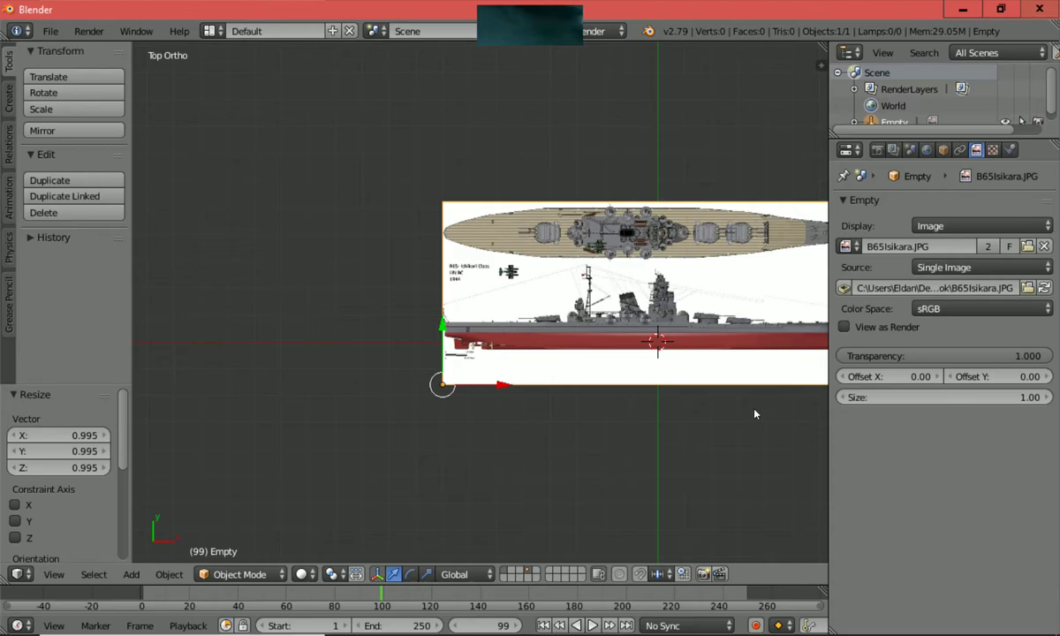
ctrl+scroll(756, 413, down, 5)
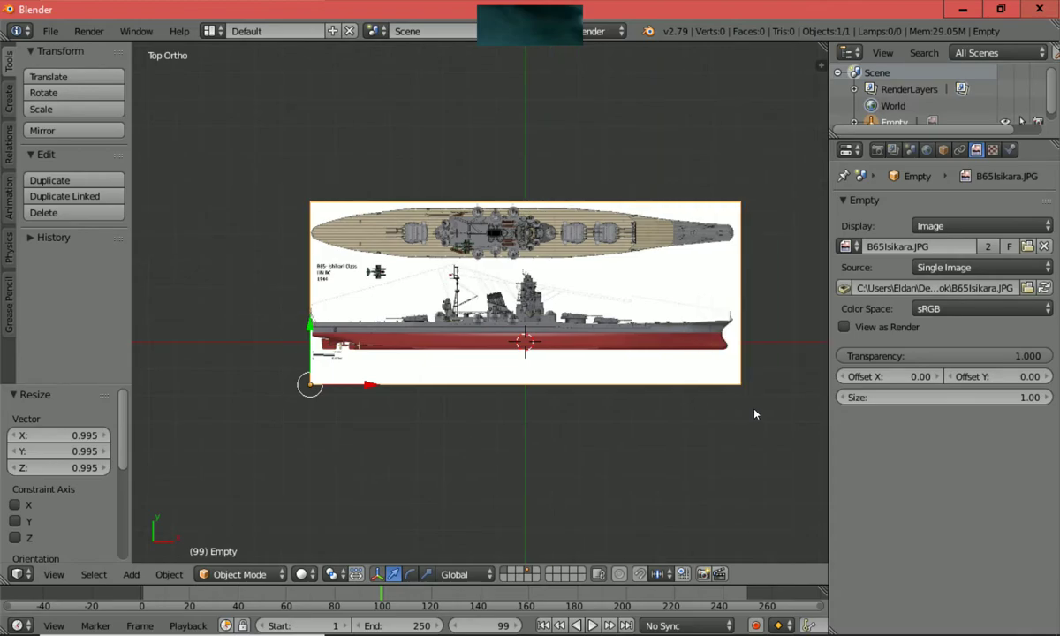
ctrl+scroll(755, 412, down, 1)
scroll(755, 413, up, 3)
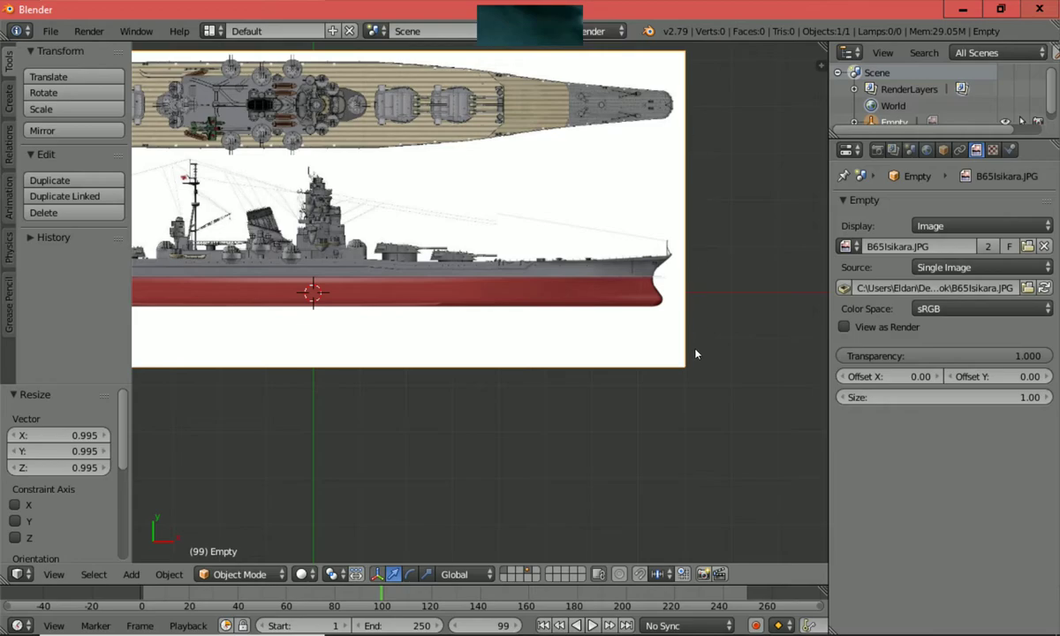
ctrl+scroll(695, 354, up, 13)
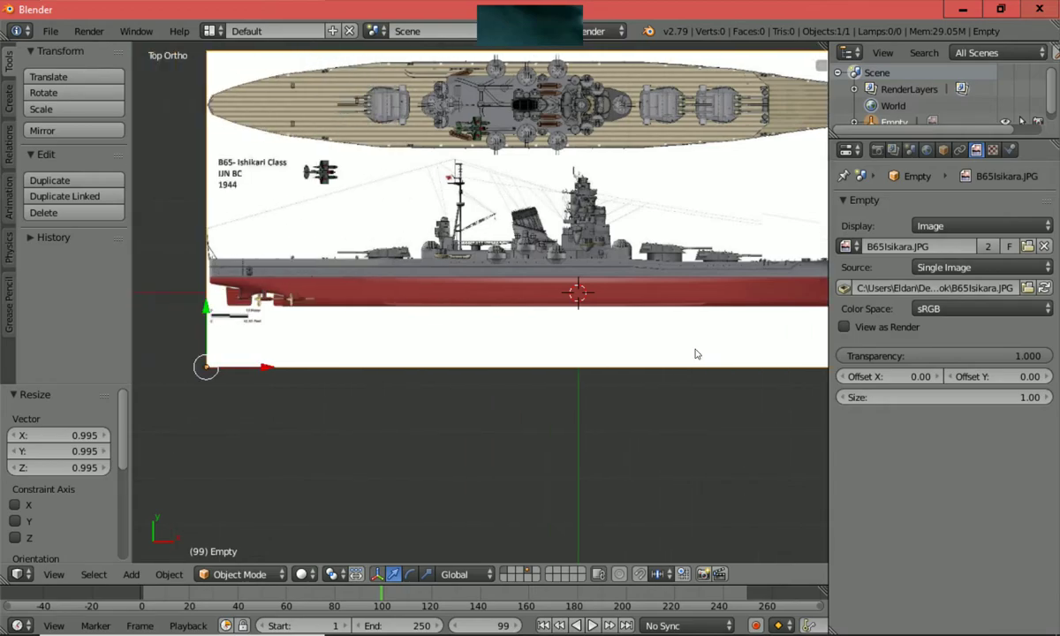
ctrl+scroll(695, 353, up, 12)
scroll(695, 354, up, 1)
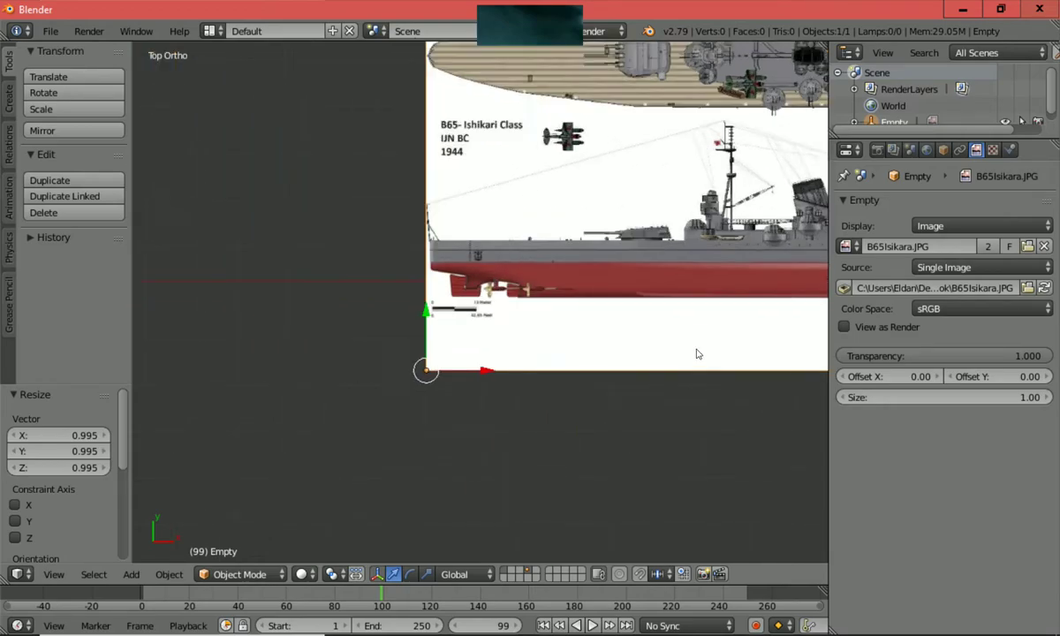
scroll(696, 354, up, 1)
shift+scroll(696, 354, up, 2)
ctrl+scroll(696, 354, up, 5)
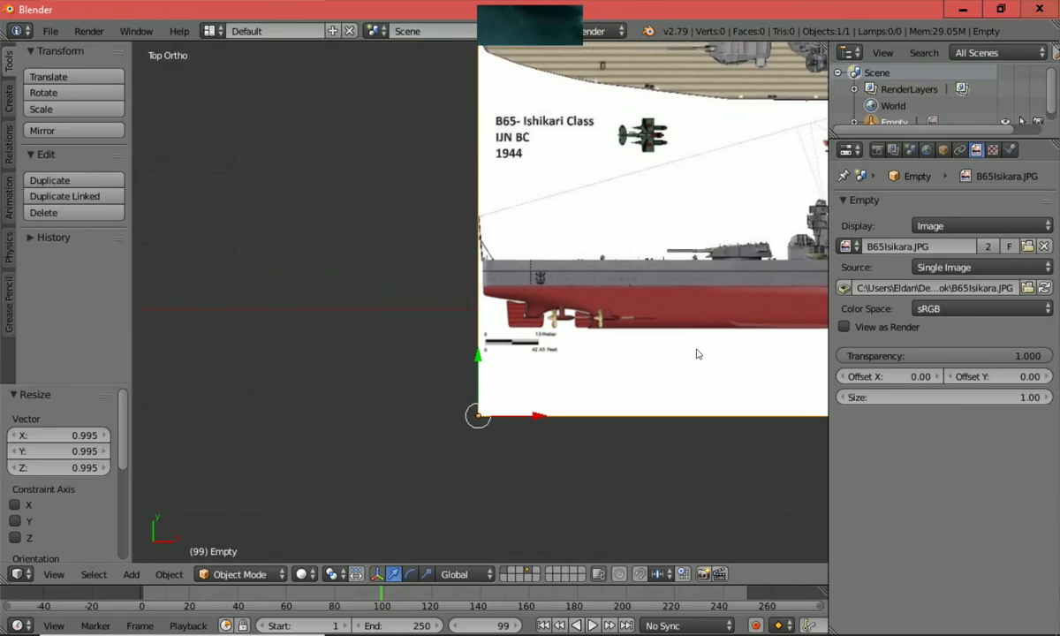
scroll(696, 354, up, 2)
ctrl+scroll(696, 353, down, 3)
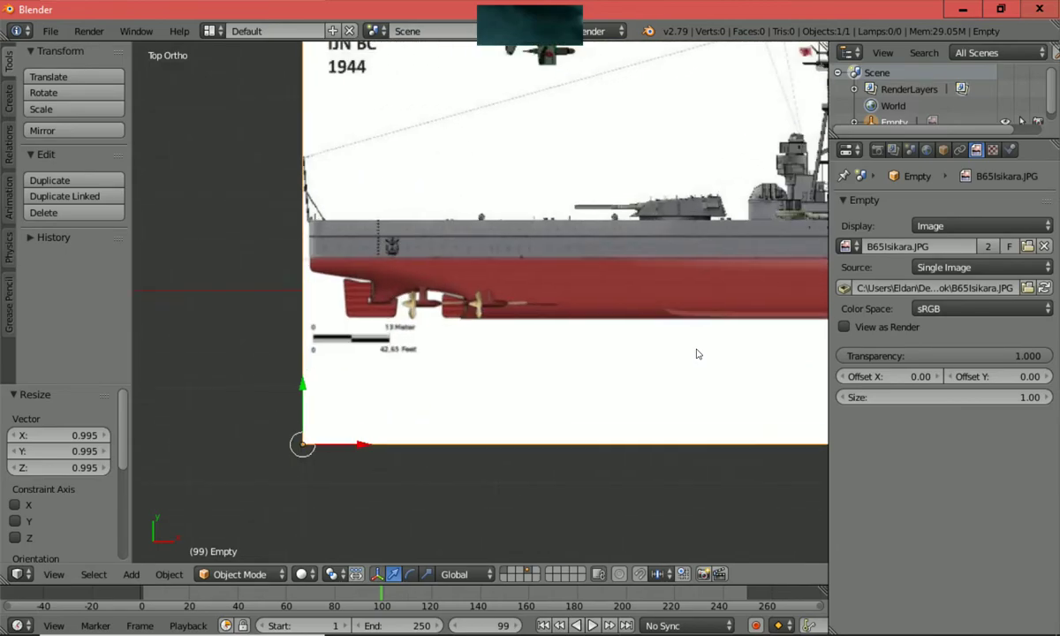
ctrl+scroll(695, 353, down, 2)
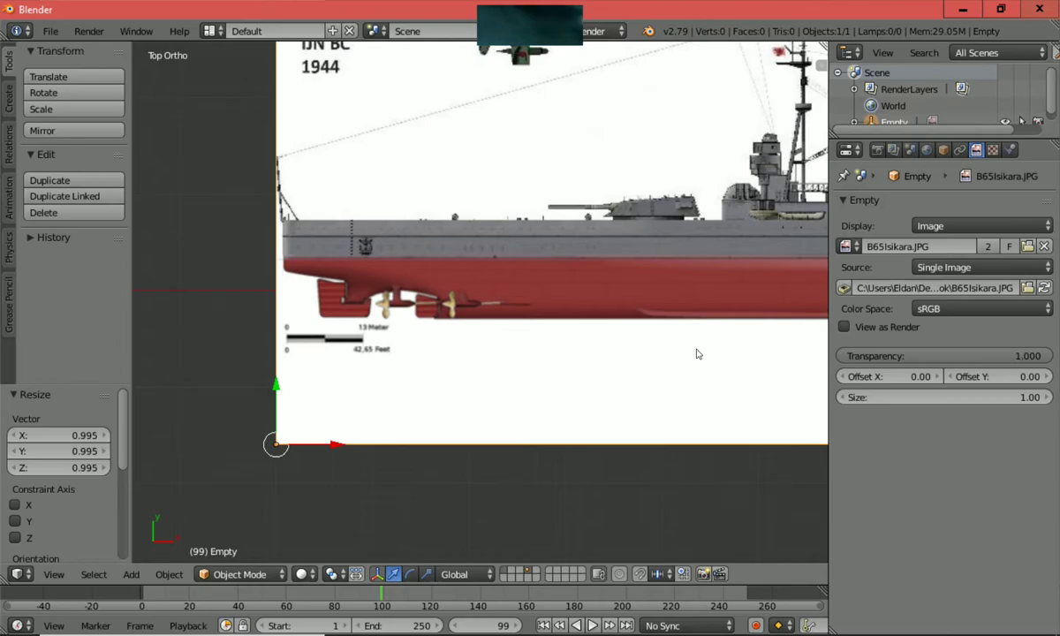
Step: Set the blueprint empty's Transparency to 0.35
click(1022, 356)
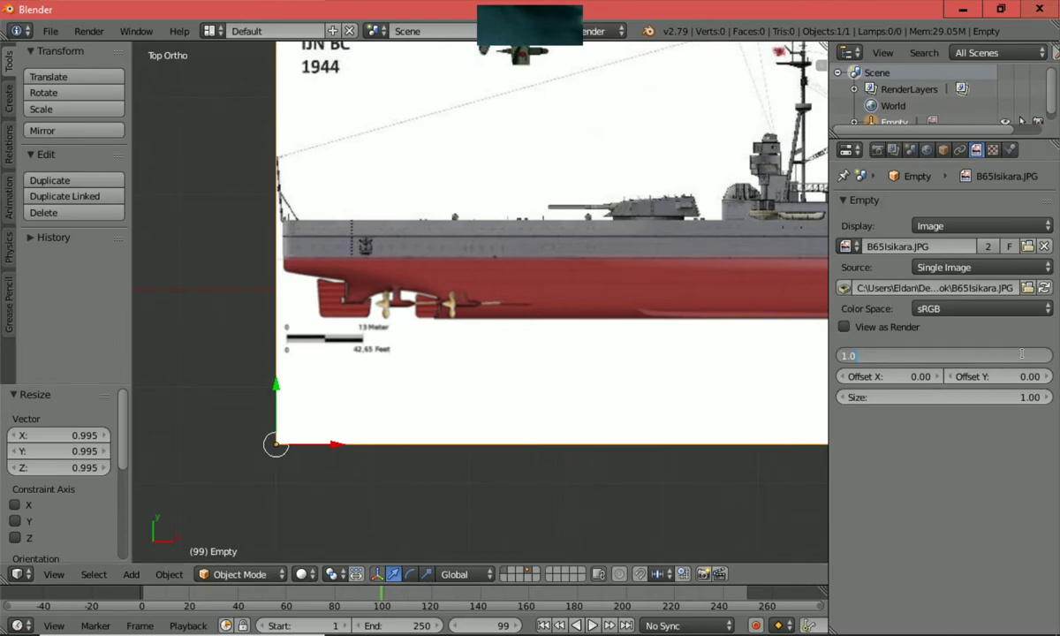
key(BackSpace)
text(35)
key(Return)
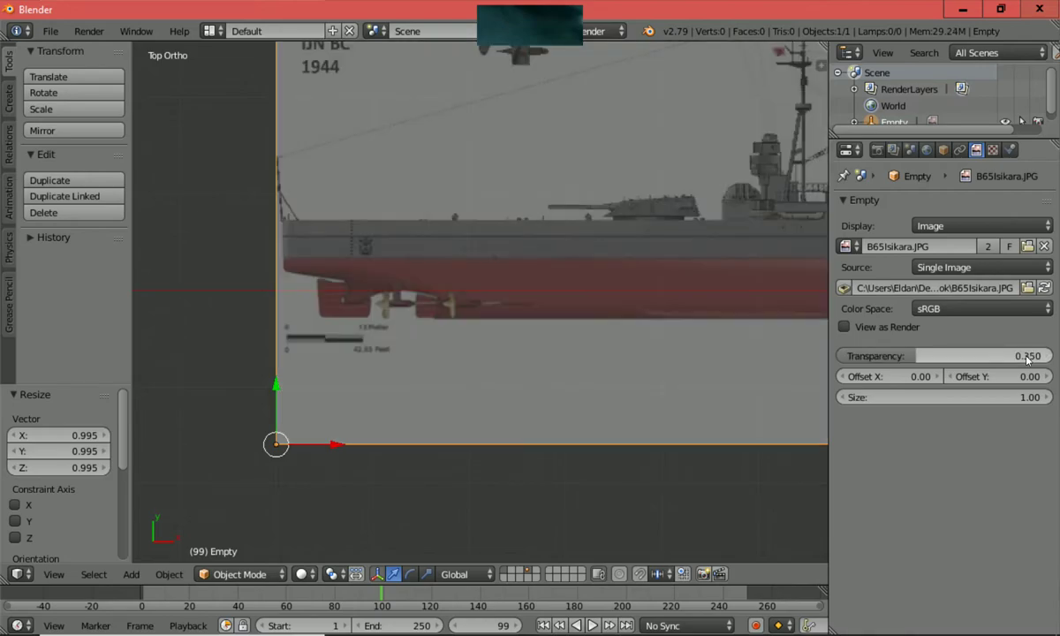
Step: Zoom and pan onto the stern, propellers and scale bar at the lower-left corner
scroll(692, 392, down, 4)
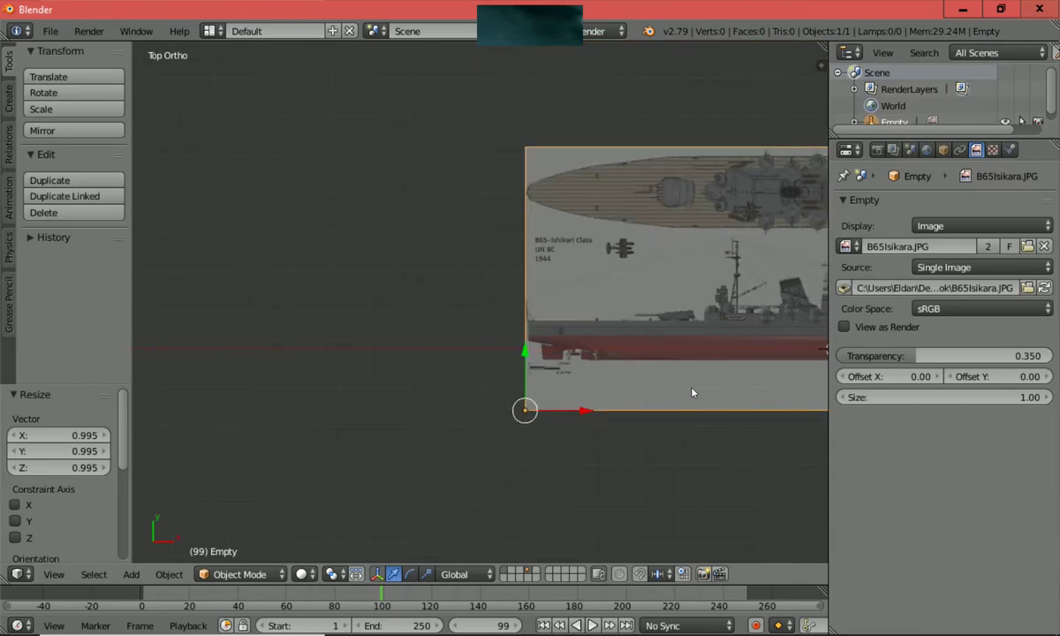
ctrl+scroll(692, 392, down, 10)
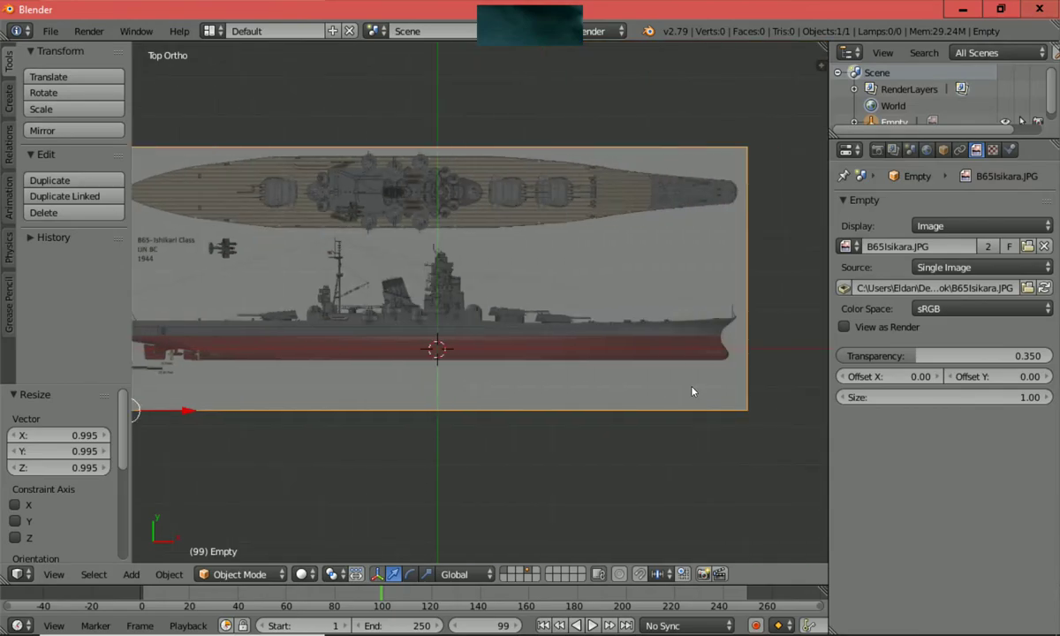
scroll(693, 392, down, 1)
ctrl+scroll(692, 392, up, 7)
scroll(693, 393, up, 6)
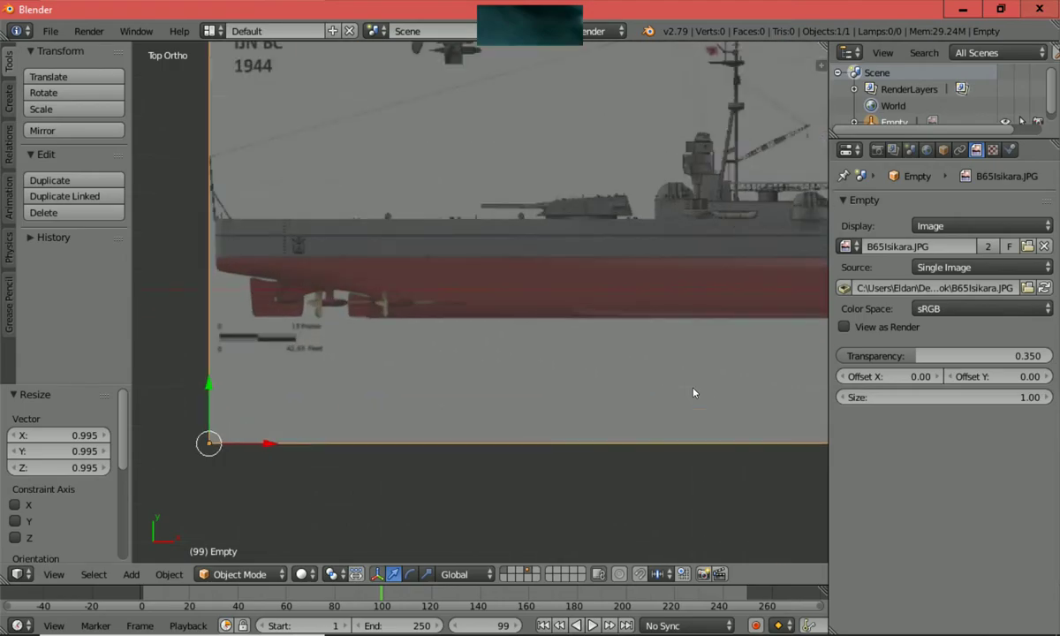
ctrl+scroll(693, 392, up, 7)
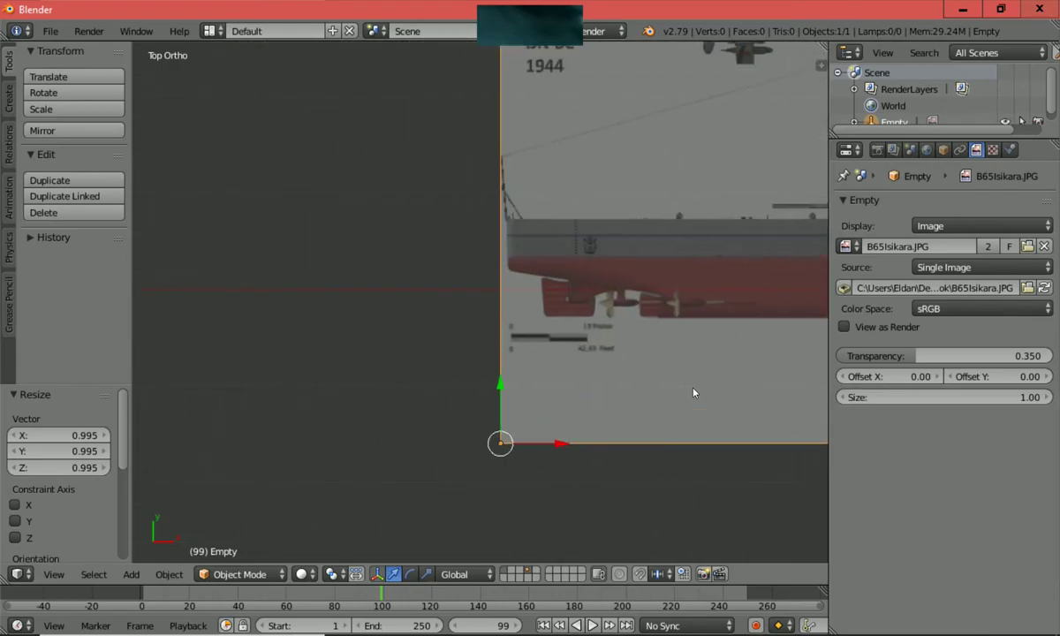
scroll(693, 392, up, 2)
shift+scroll(694, 392, up, 2)
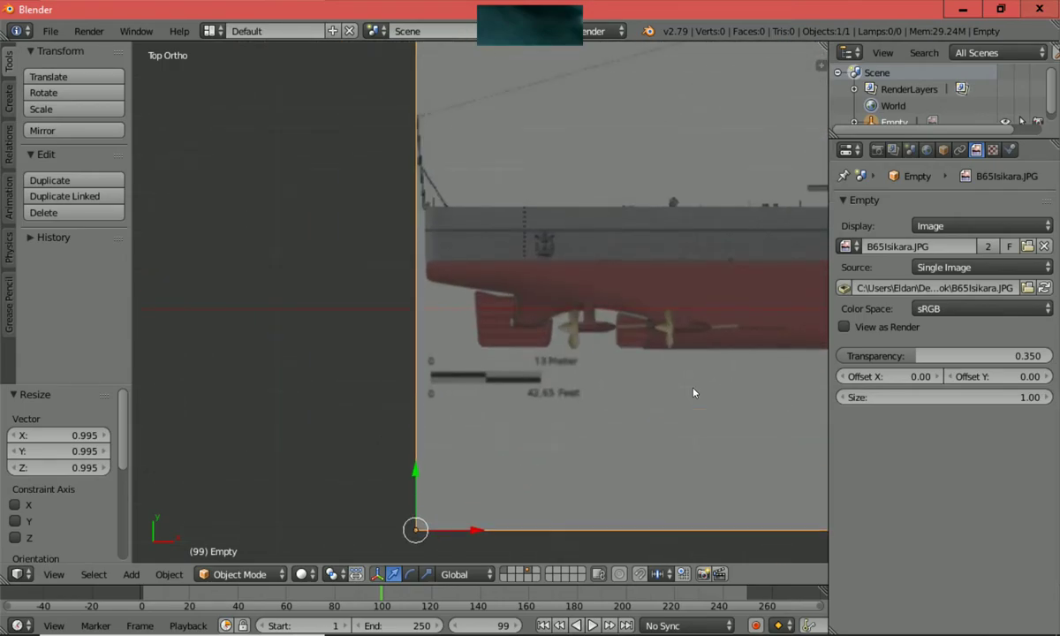
ctrl+scroll(693, 392, up, 1)
scroll(694, 392, up, 1)
scroll(694, 392, up, 1)
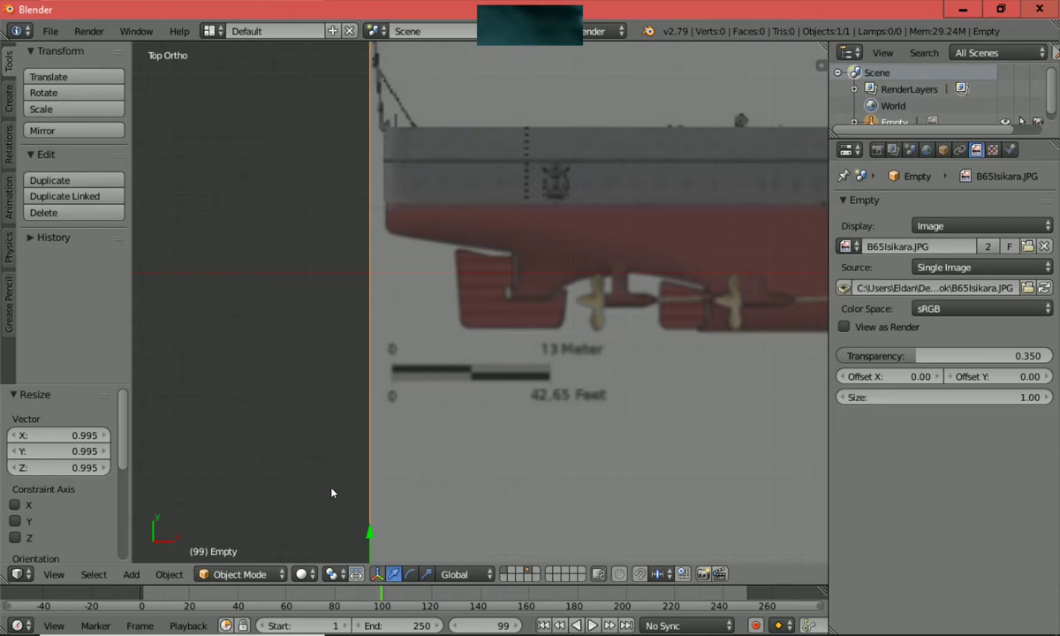
shift+scroll(333, 493, down, 3)
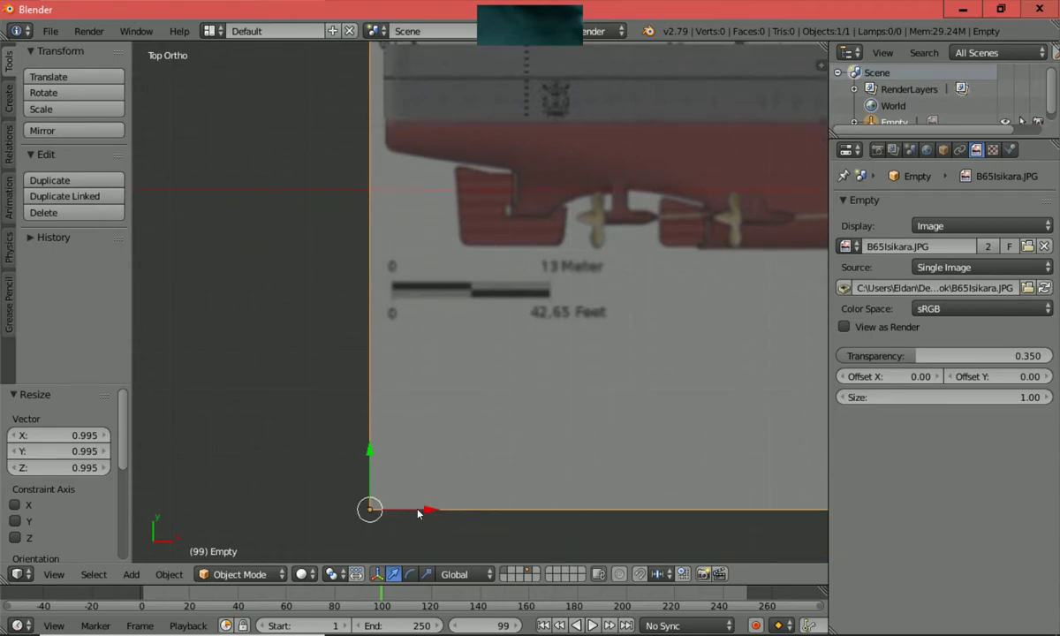
Step: Slide the blueprint -0.099 along X and place the 3D cursor right of the scale bar
drag(426, 510, 422, 511)
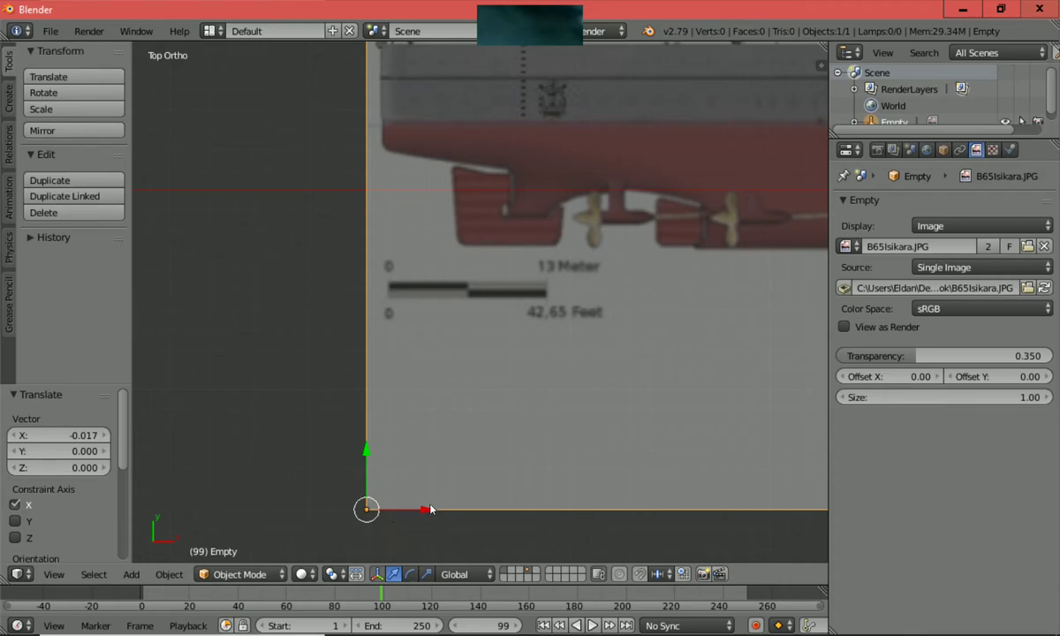
drag(431, 509, 408, 513)
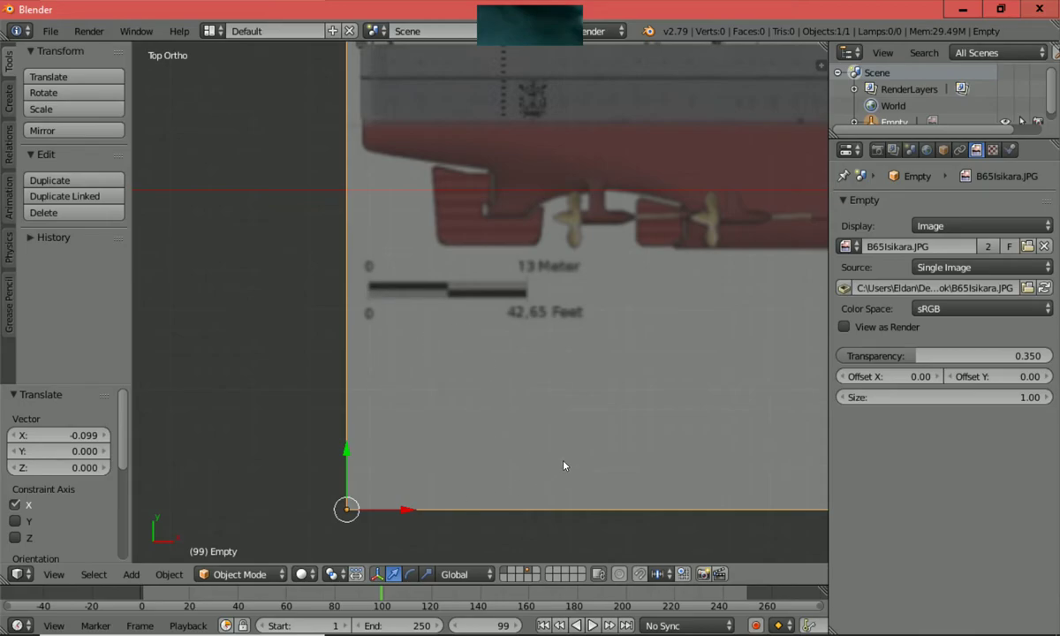
click(628, 289)
Step: Enlarge the blueprint to 1.658 on all axes and start moving it along Y
key(s)
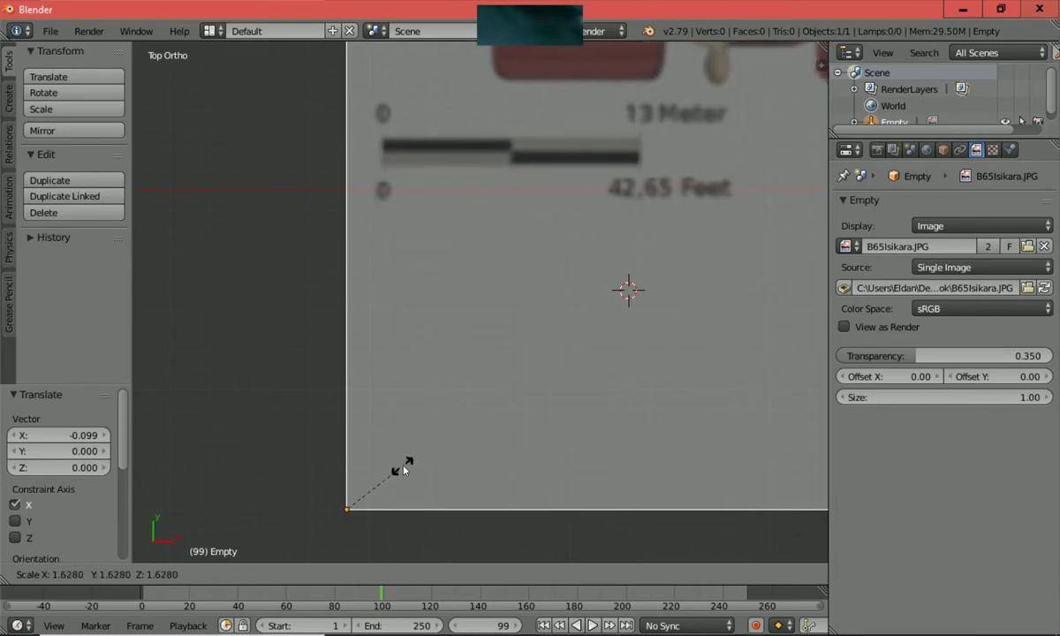
click(402, 469)
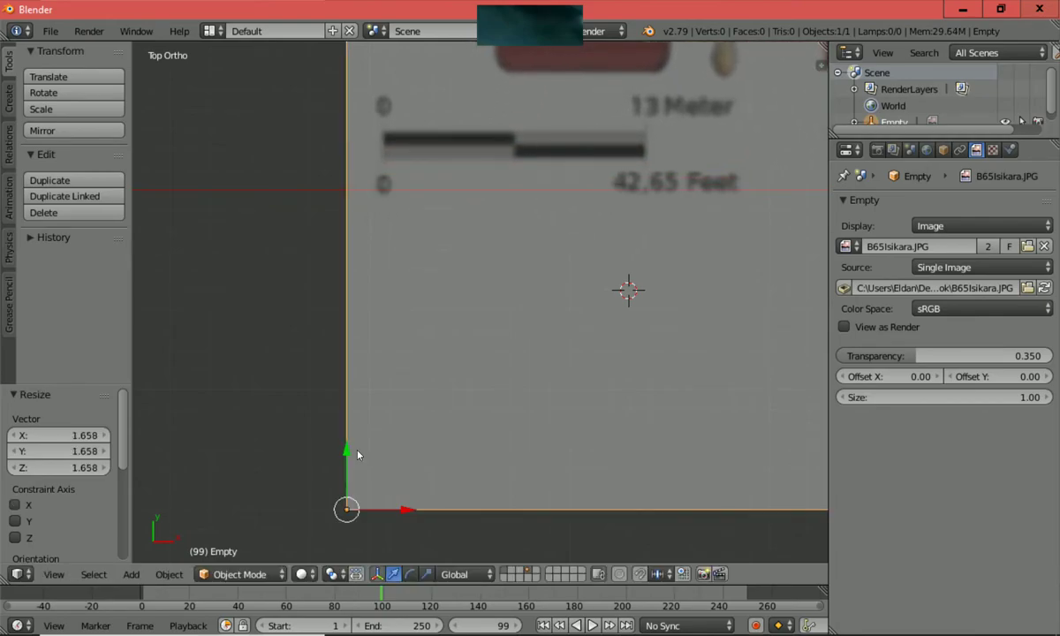
key(g)
key(y)
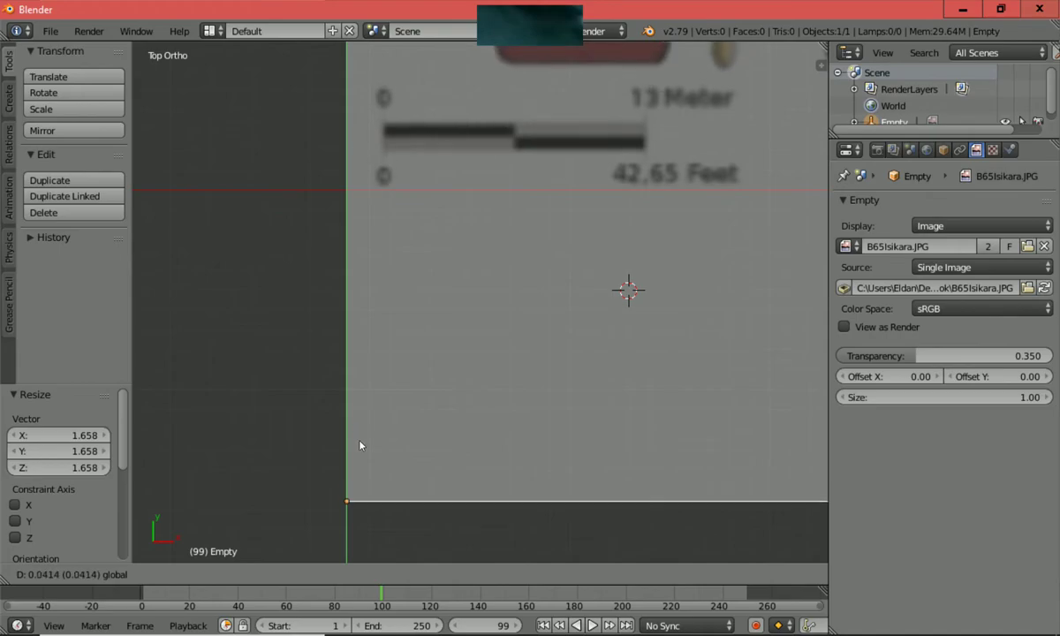
Step: Lower the image slightly and slide it left so the scale bar meets the 3D cursor
click(363, 443)
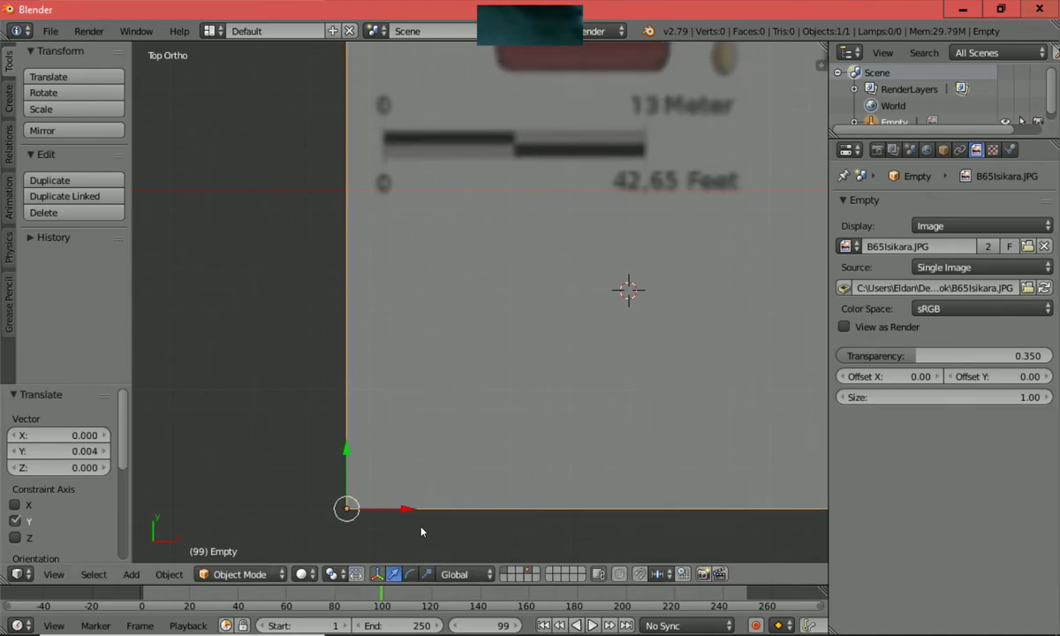
drag(402, 510, 387, 510)
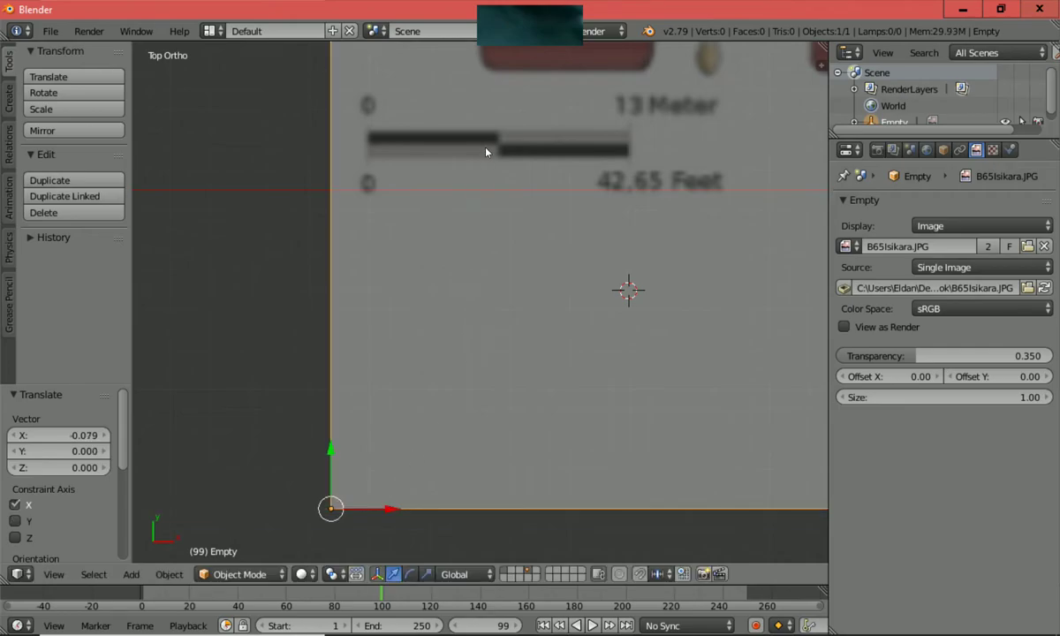
drag(323, 447, 364, 83)
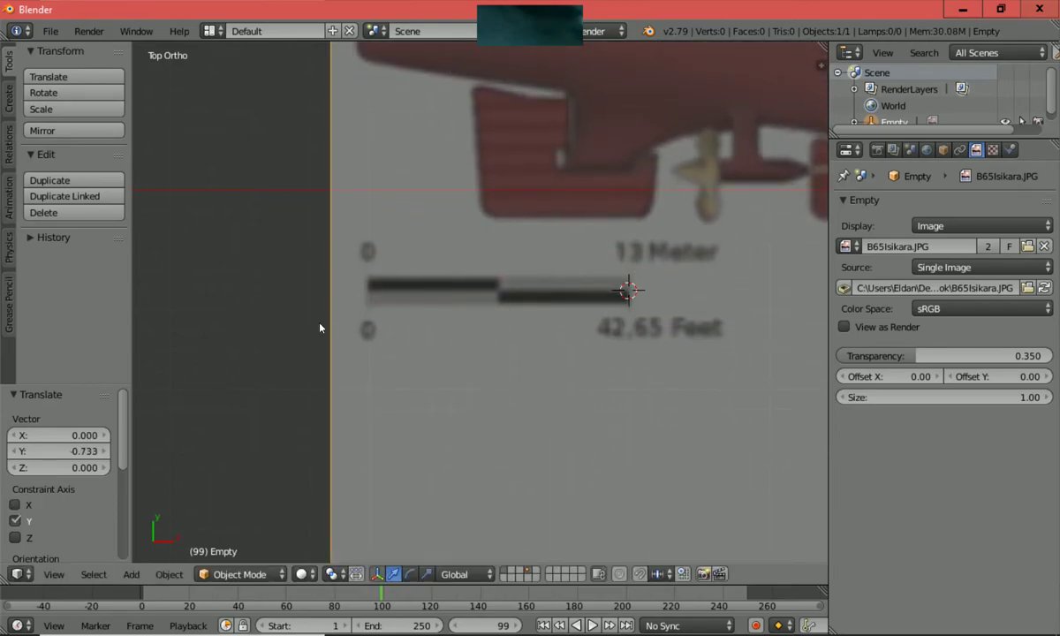
Step: Shrink the blueprint to 0.991 scale, then shift it 0.017 along X
key(s)
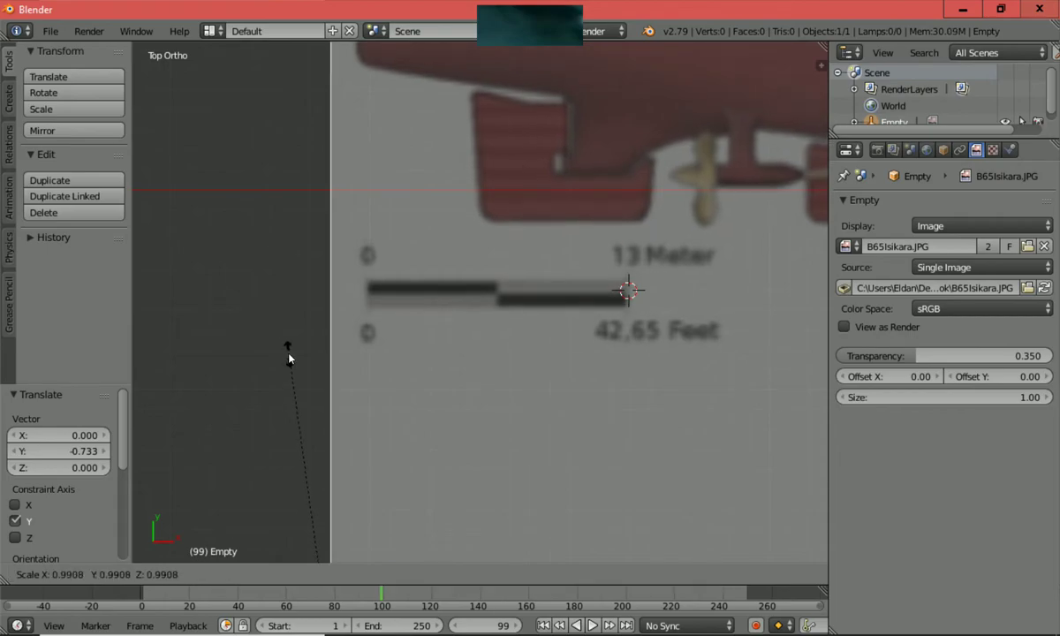
click(289, 358)
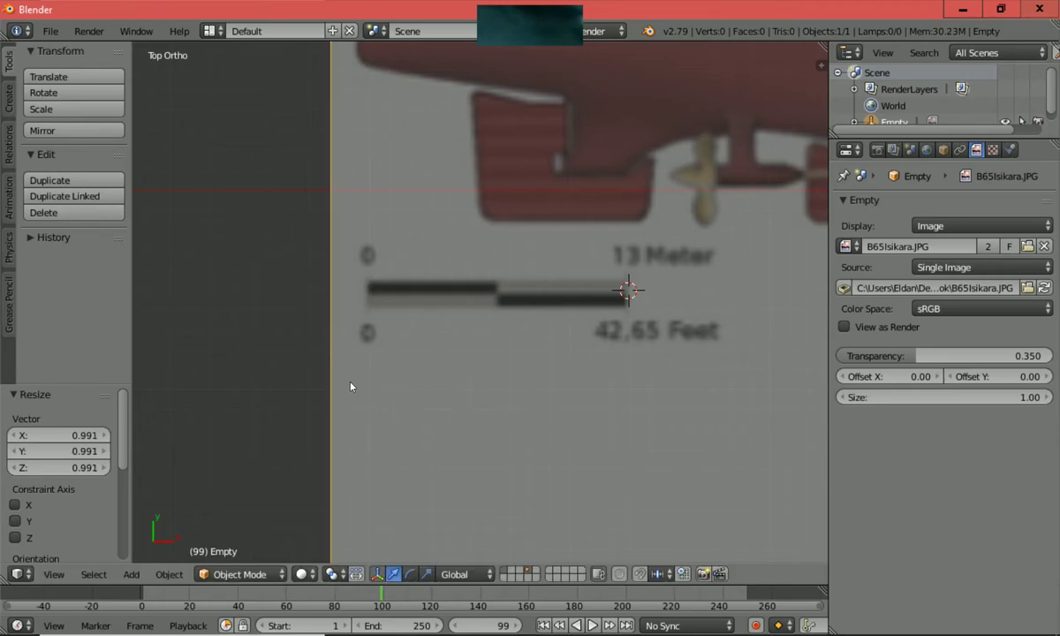
shift+scroll(351, 386, down, 2)
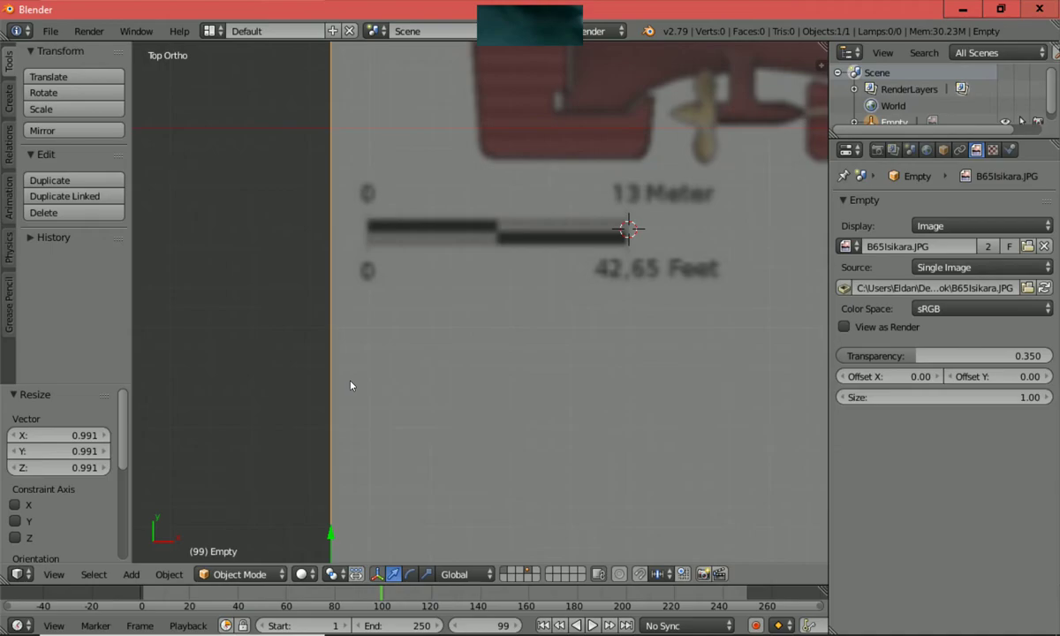
key(g)
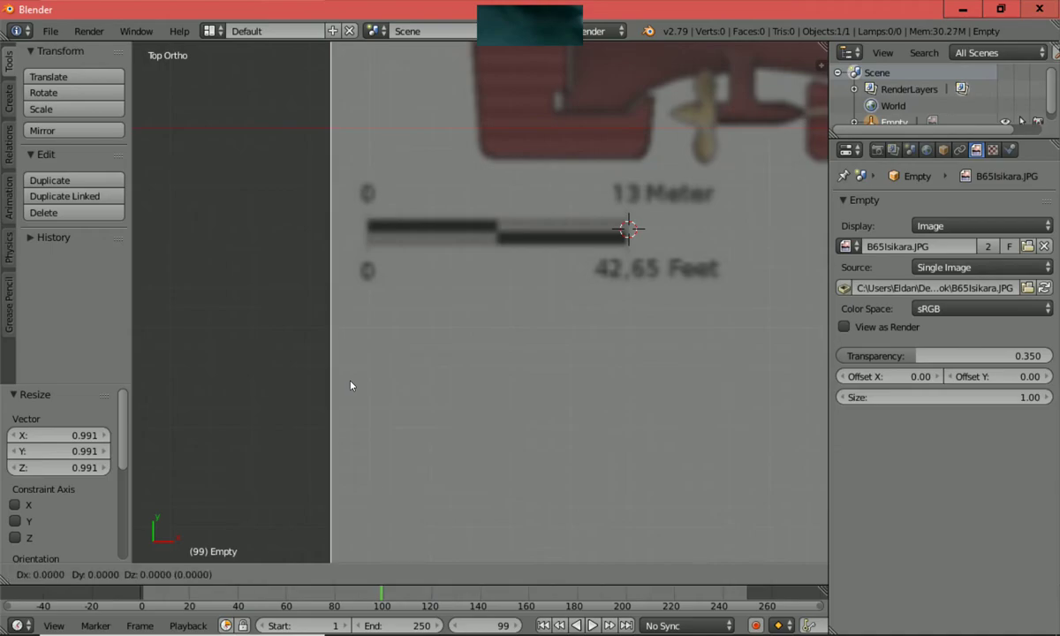
key(x)
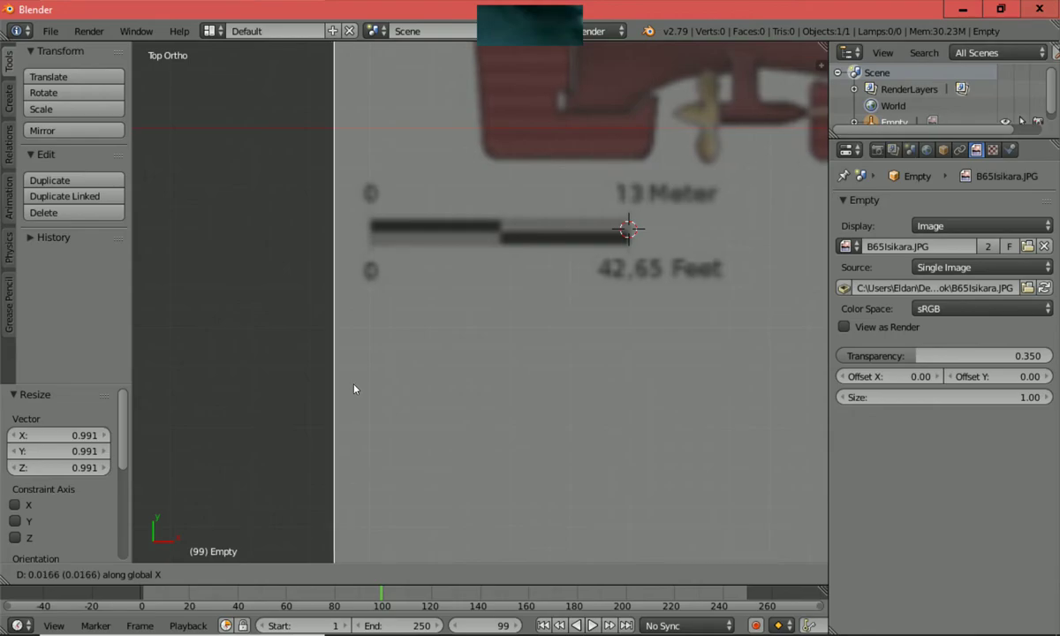
click(354, 389)
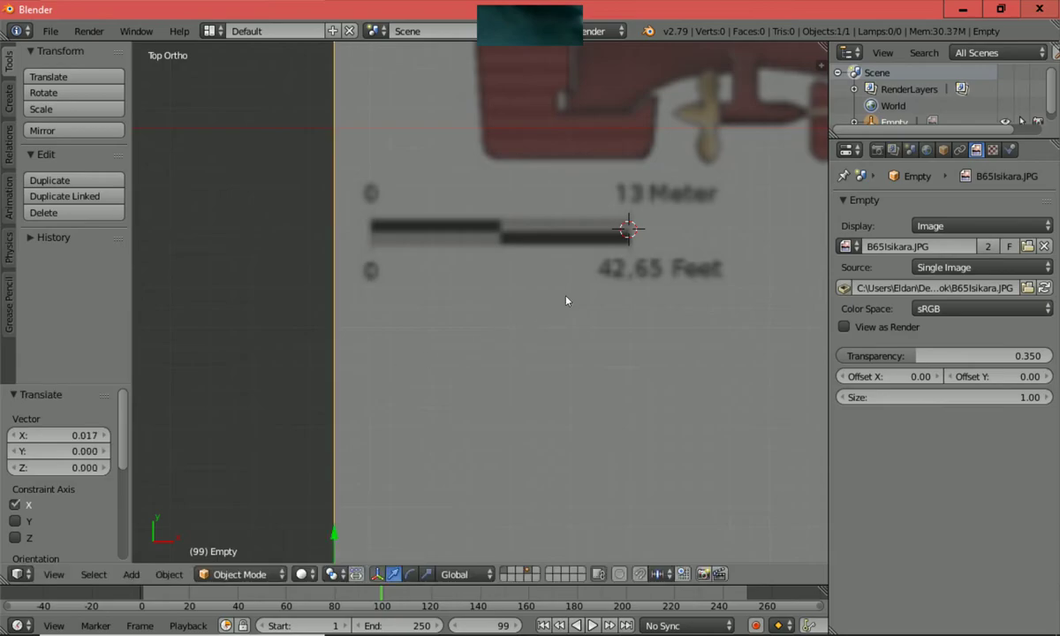
Step: Zoom out until the whole ship blueprint shows, then narrow the Properties editor to enlarge the 3D view
scroll(627, 281, down, 1)
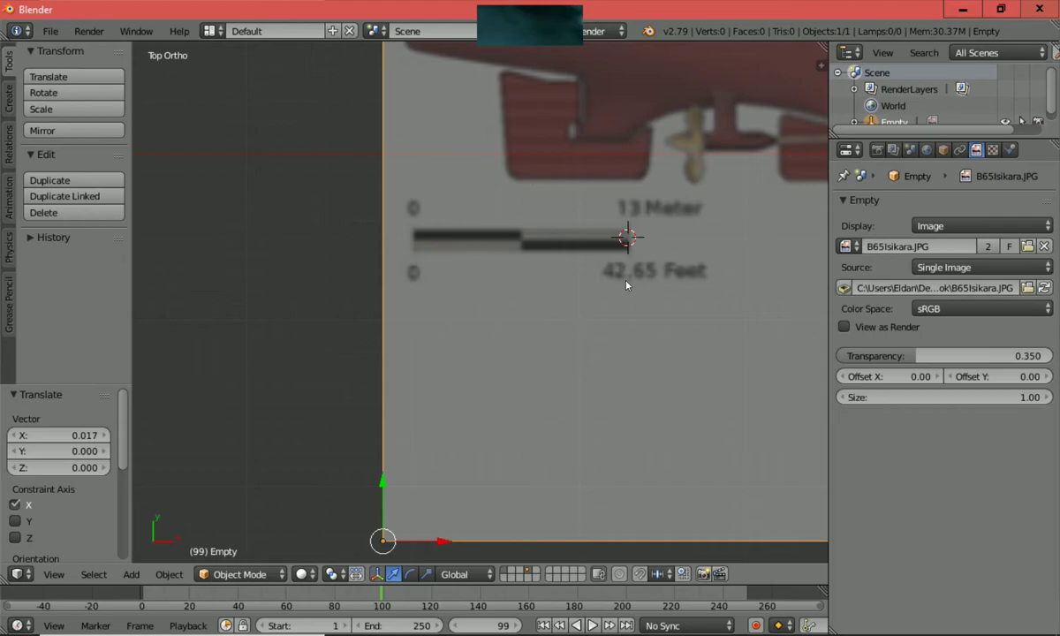
scroll(625, 285, down, 2)
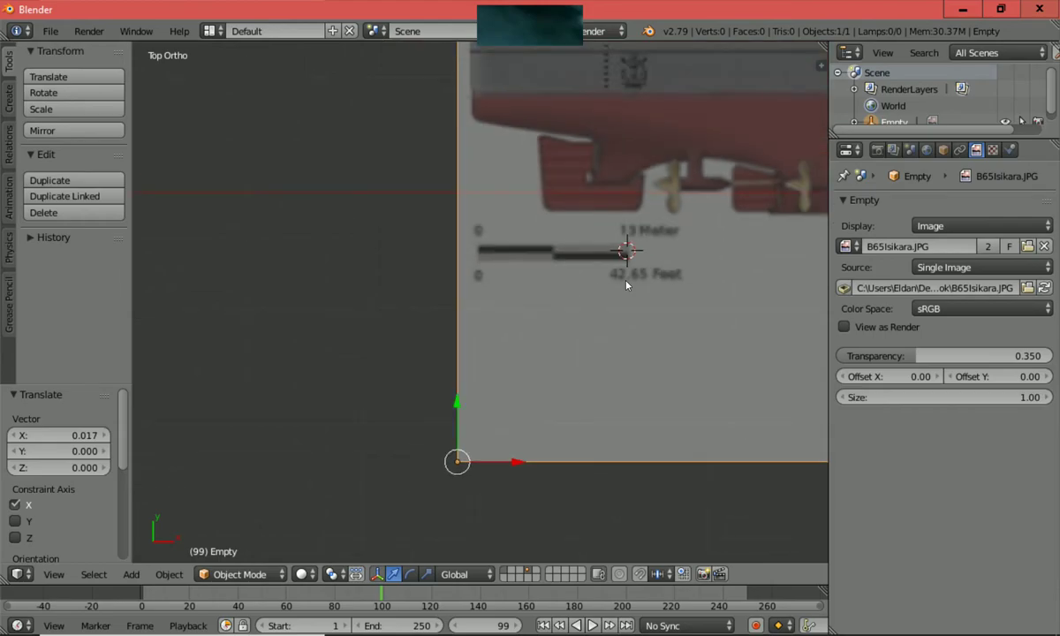
scroll(626, 288, down, 2)
scroll(626, 288, down, 1)
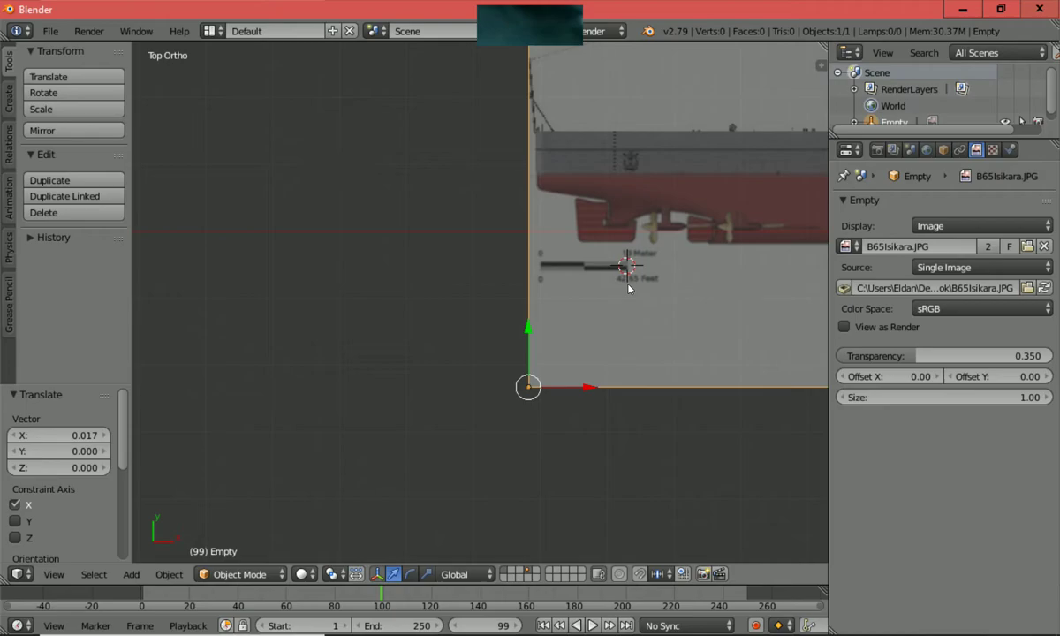
scroll(627, 288, down, 5)
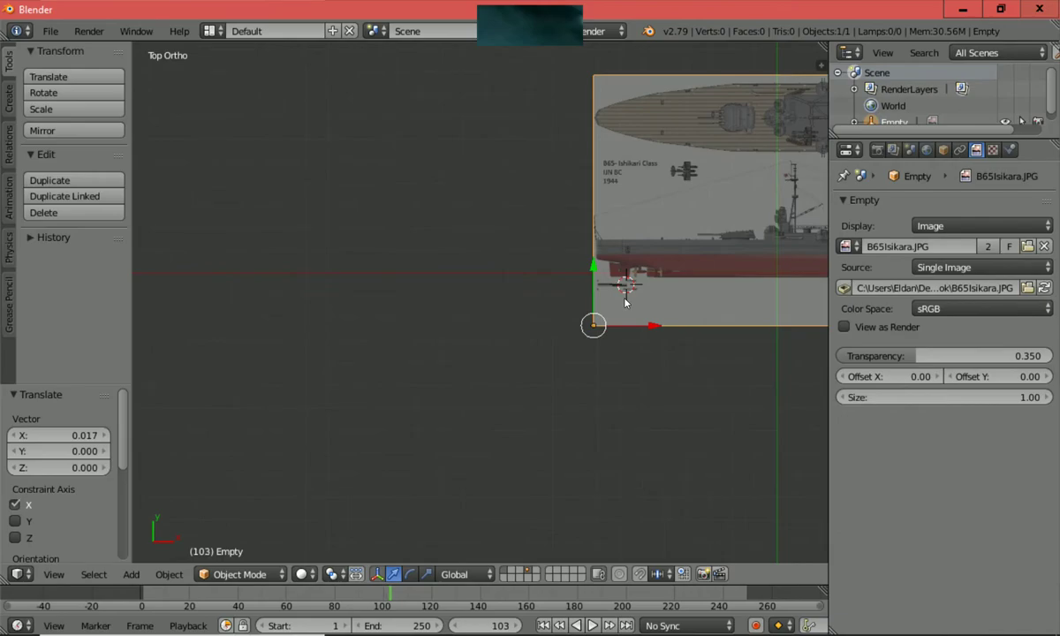
scroll(626, 302, up, 5)
scroll(625, 301, down, 7)
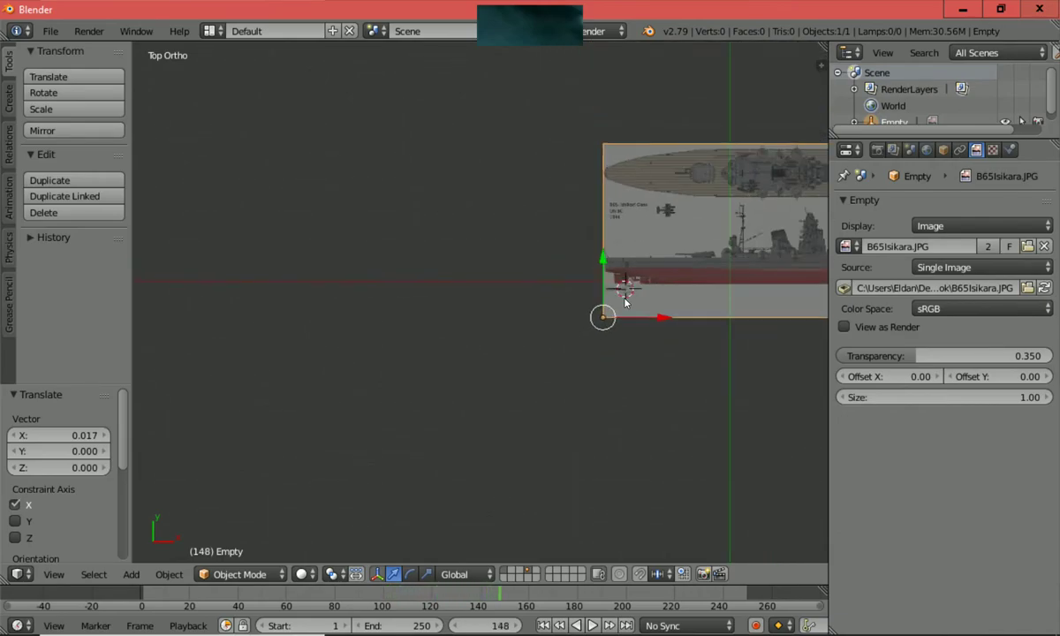
ctrl+scroll(624, 302, up, 5)
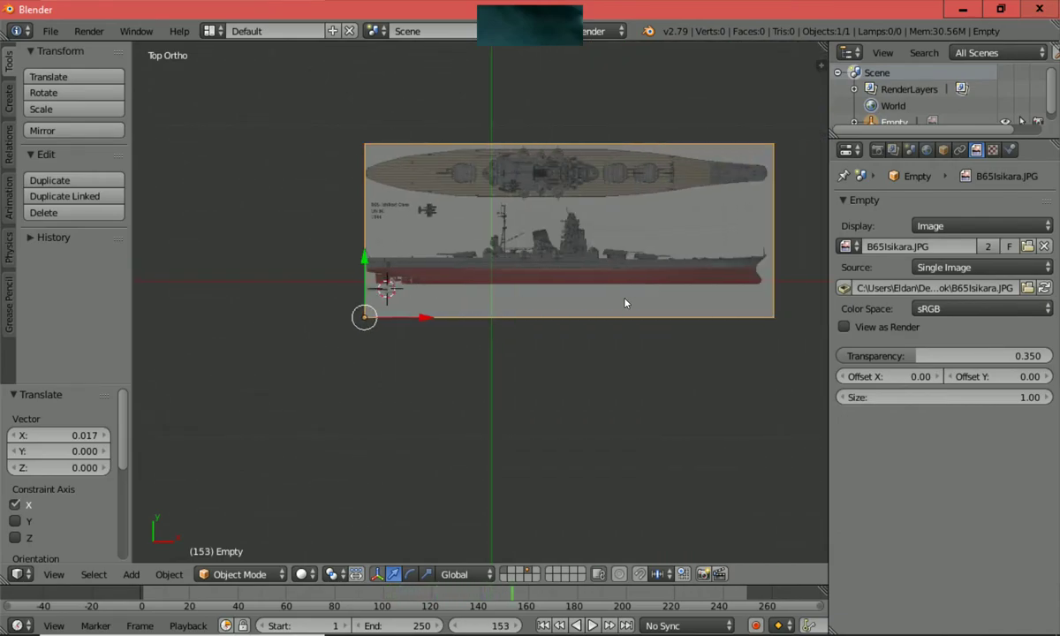
ctrl+scroll(624, 302, up, 1)
scroll(624, 302, up, 1)
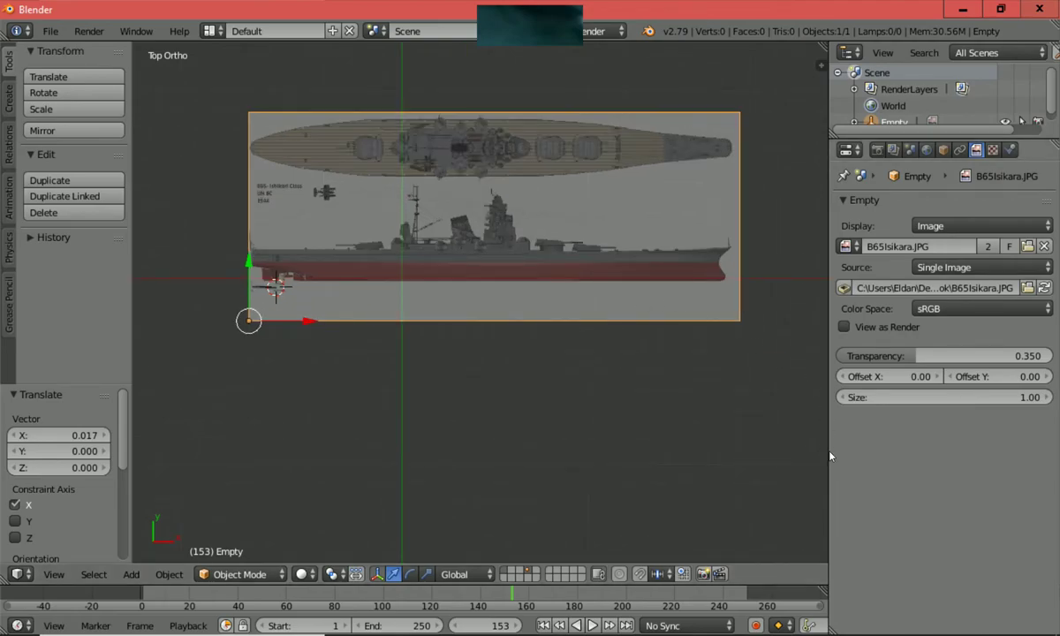
drag(824, 450, 983, 460)
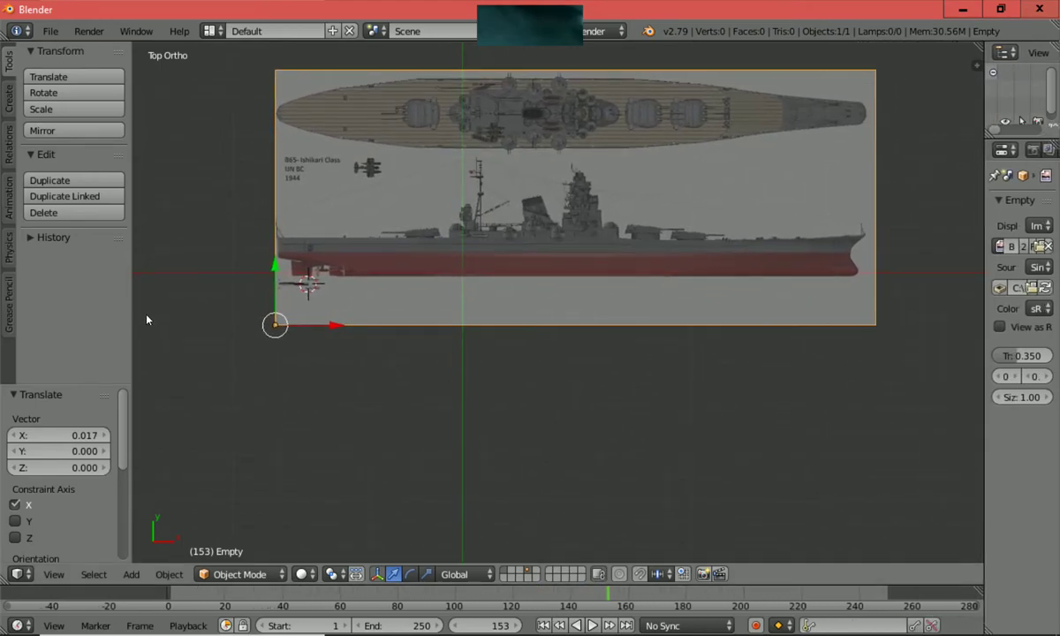
Step: Hide the Tool Shelf, zoom and orbit around the blueprint, then return to Top Ortho view
key(t)
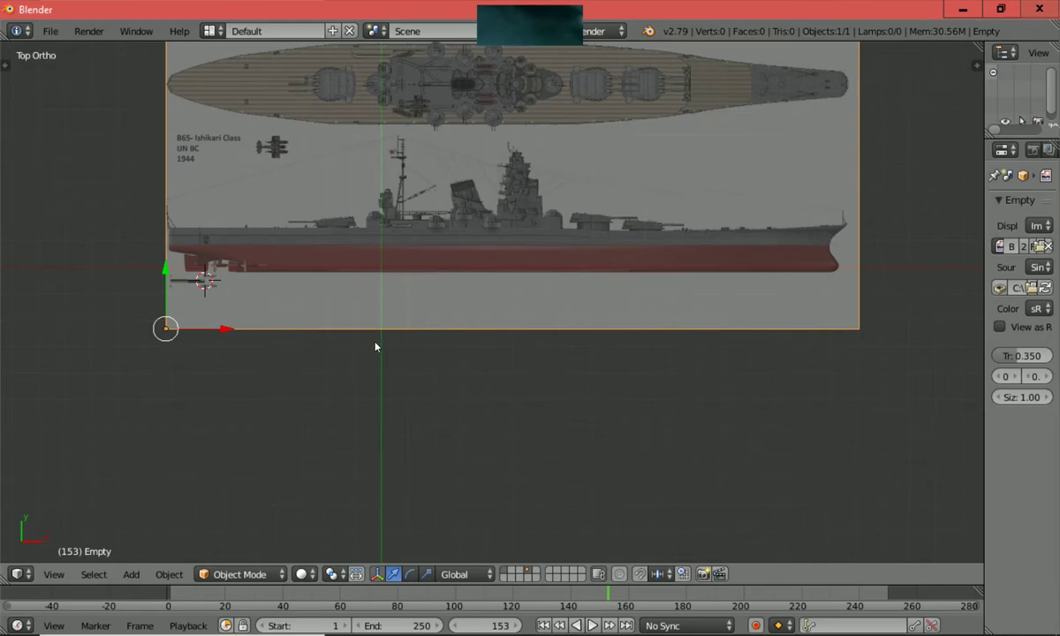
shift+scroll(375, 347, up, 3)
scroll(375, 346, up, 1)
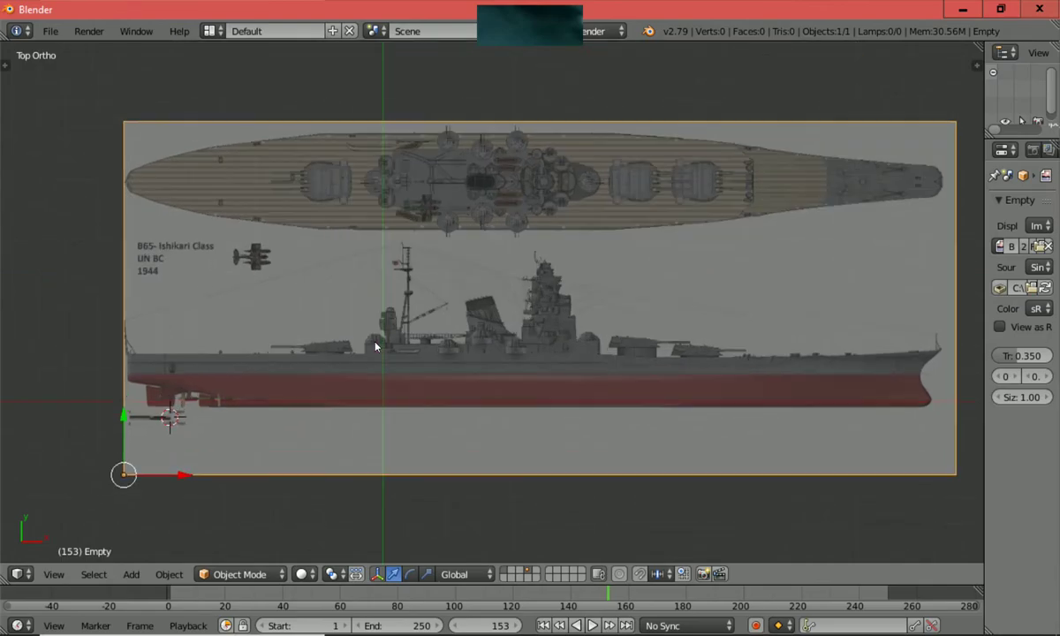
scroll(375, 346, up, 2)
scroll(376, 346, down, 1)
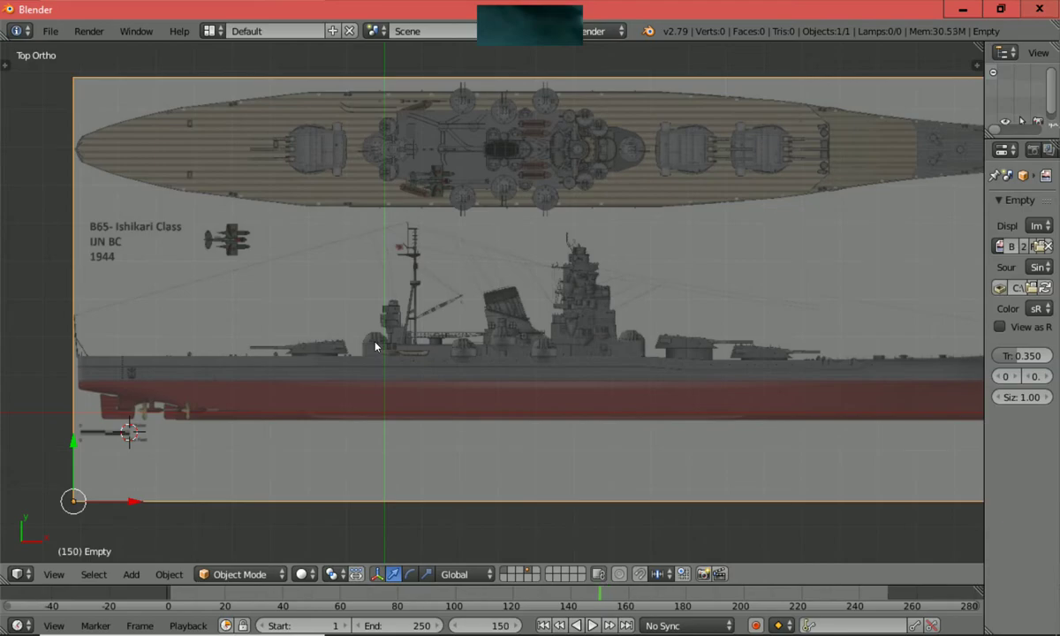
ctrl+scroll(375, 346, down, 2)
scroll(375, 346, down, 1)
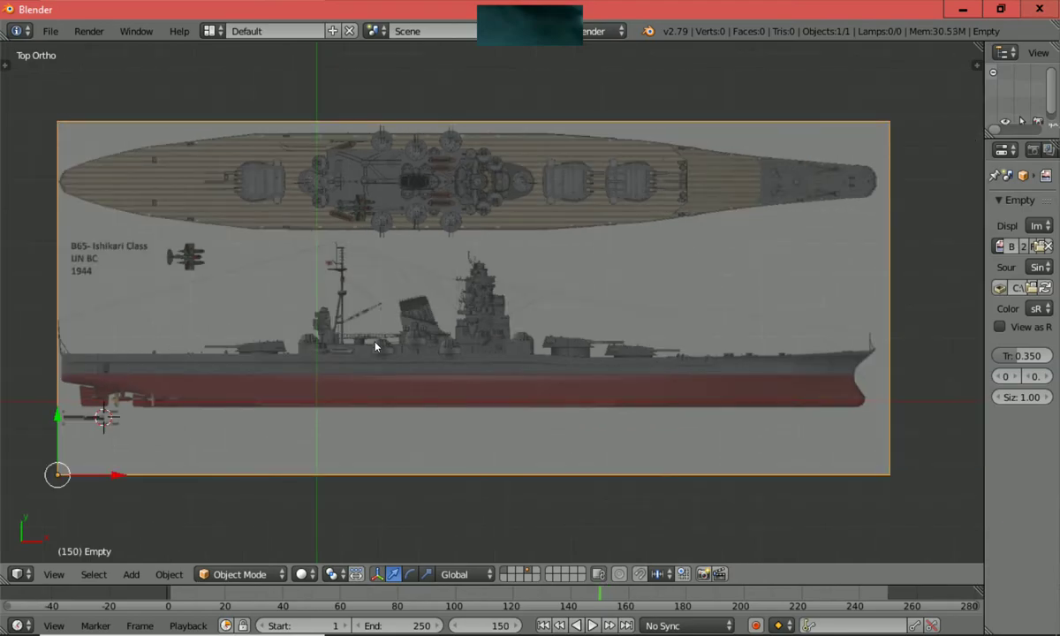
scroll(398, 385, down, 2)
middle_drag(397, 385, 400, 265)
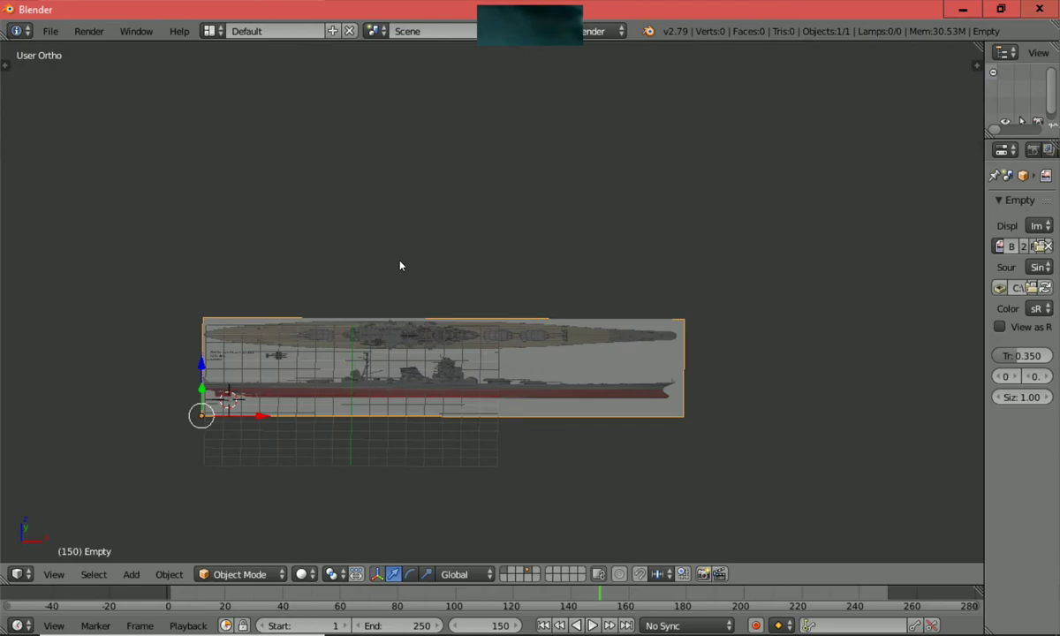
scroll(401, 265, up, 1)
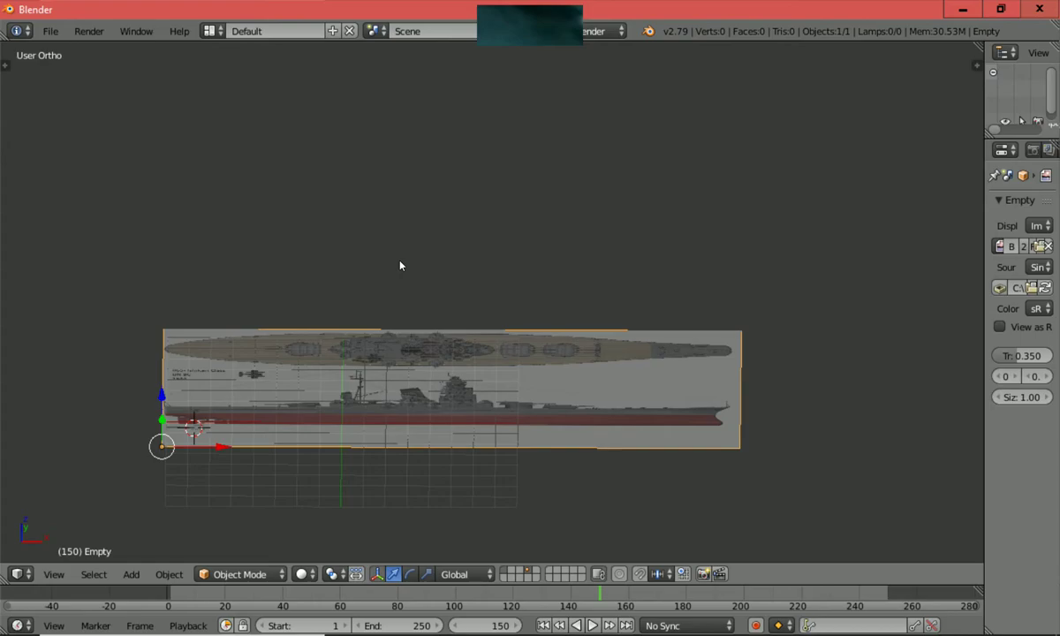
key(KP_7)
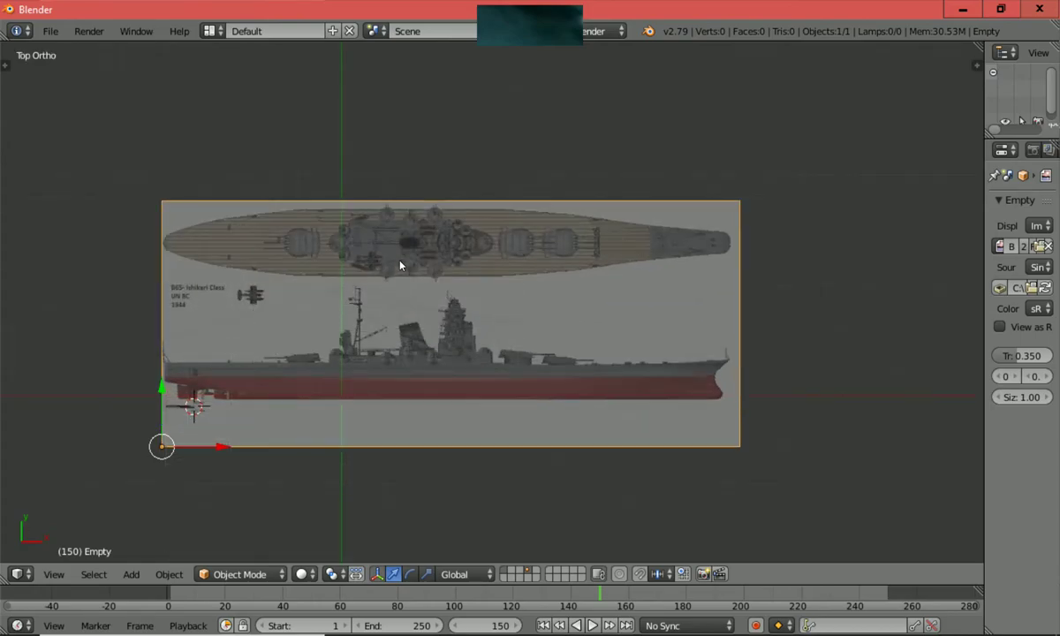
Step: Snap the 3D cursor to the world origin with Object > Snap > Cursor to Center
click(132, 575)
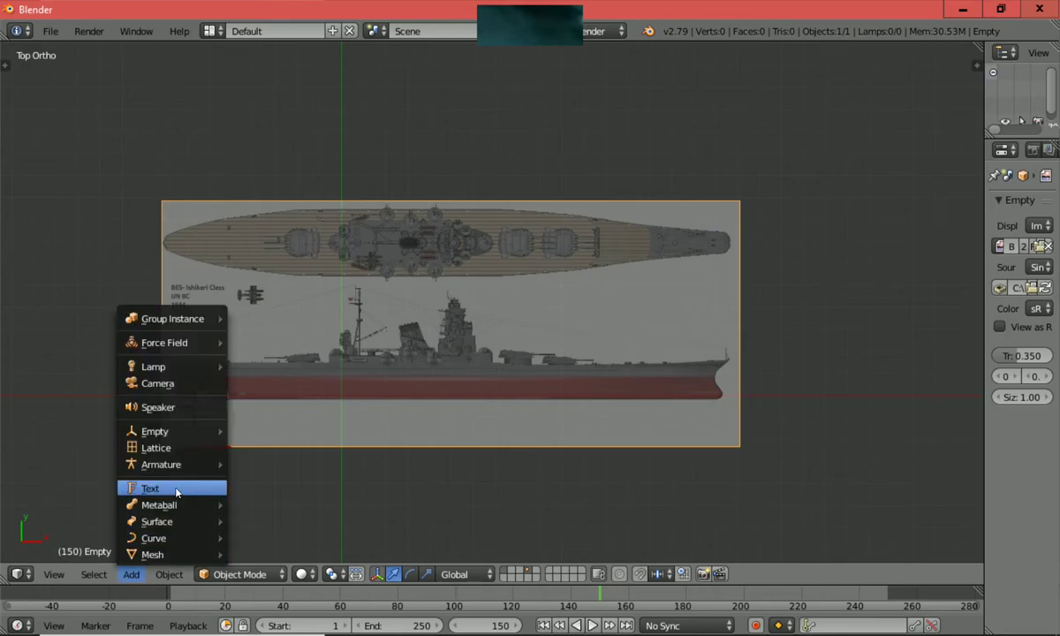
mouse_move(171, 574)
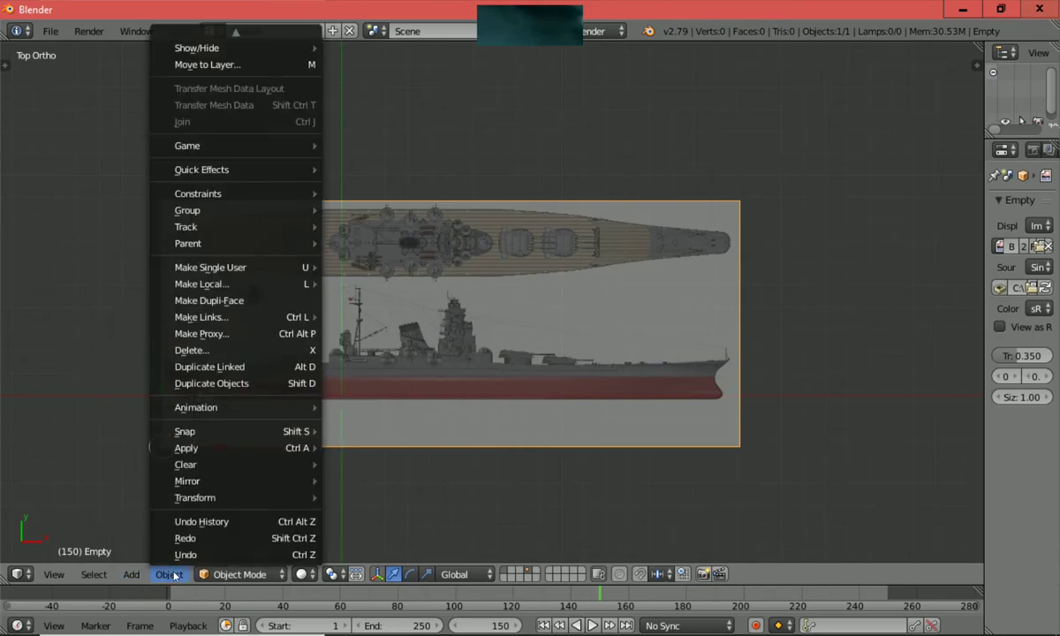
mouse_move(199, 437)
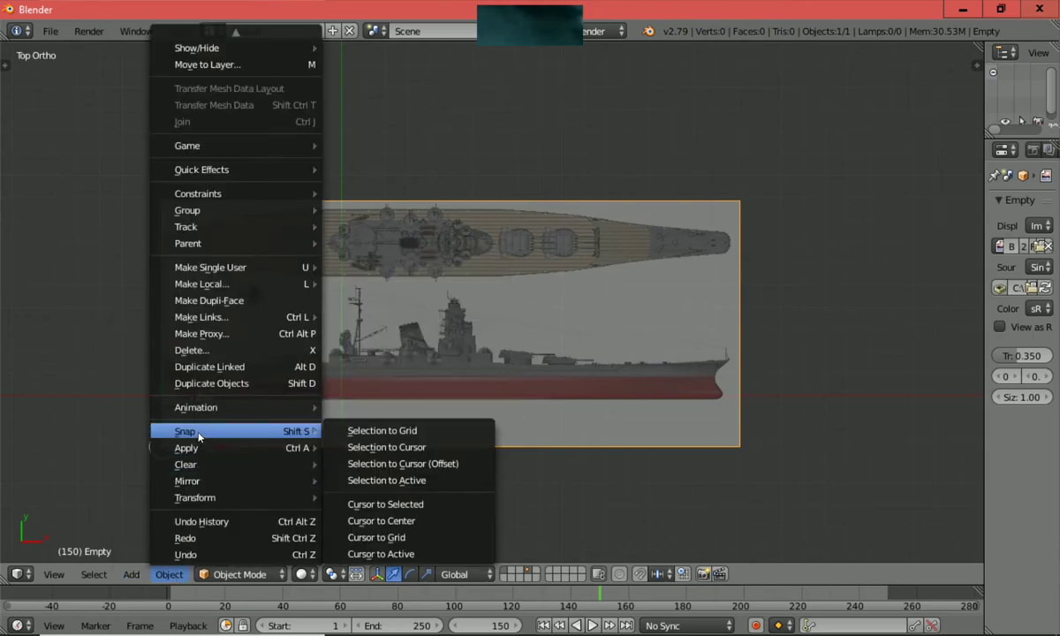
click(374, 519)
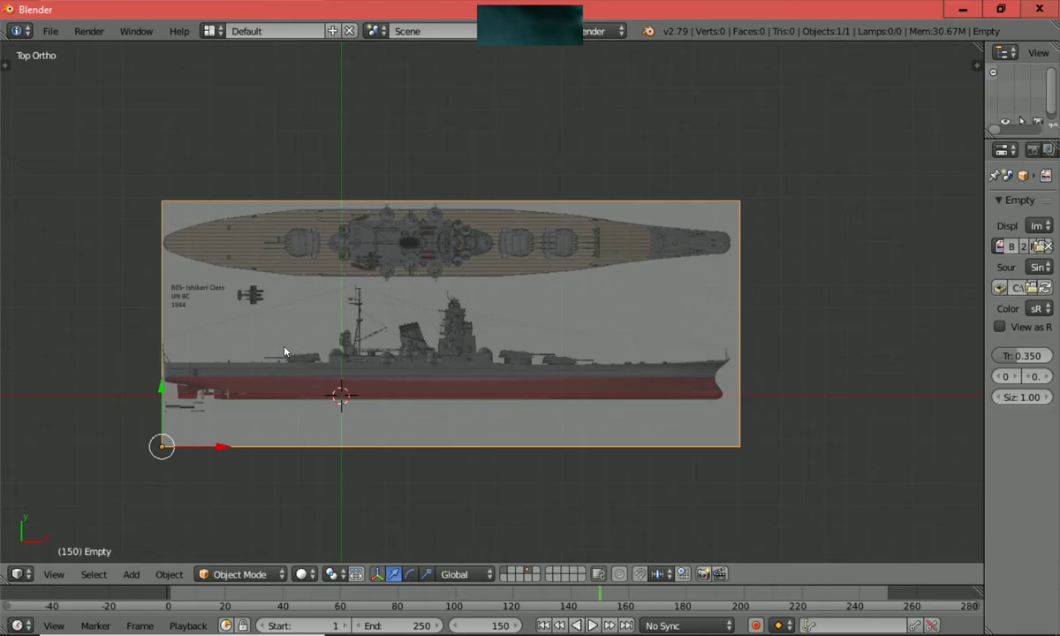
key(g)
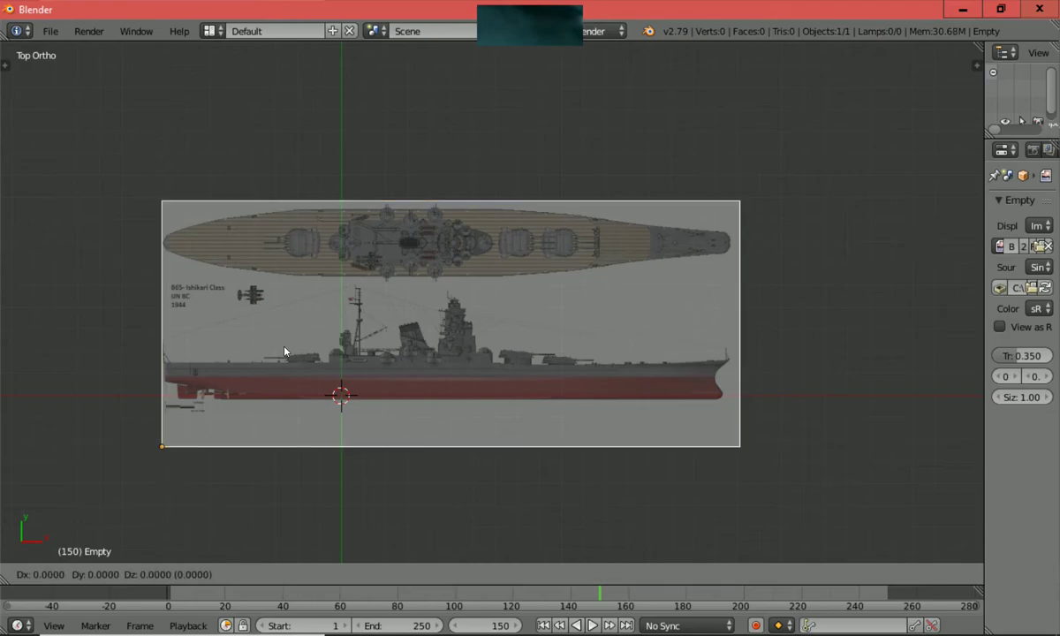
key(y)
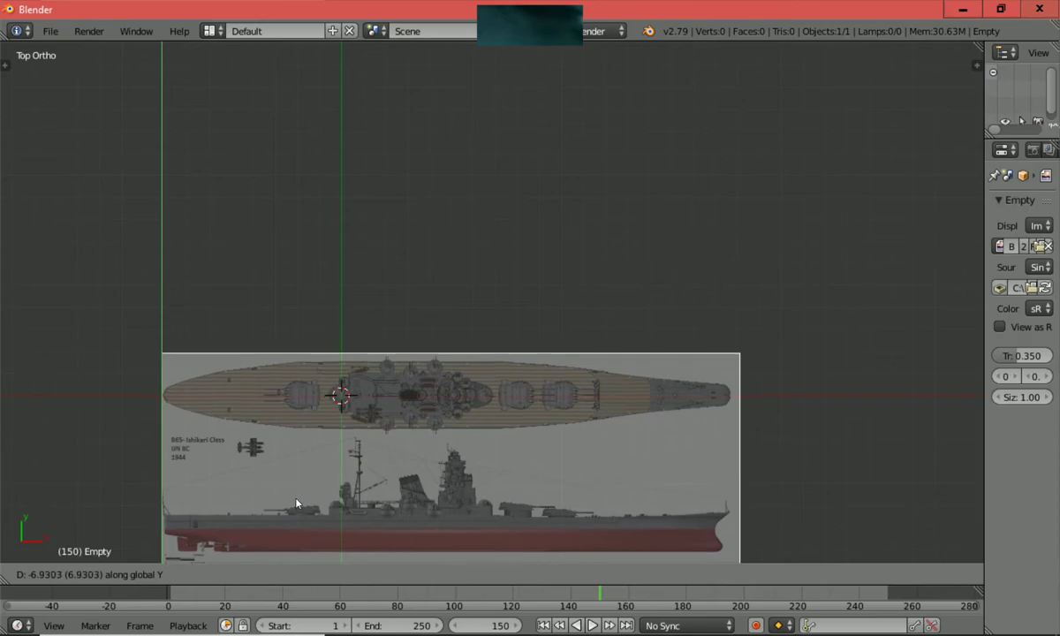
click(296, 504)
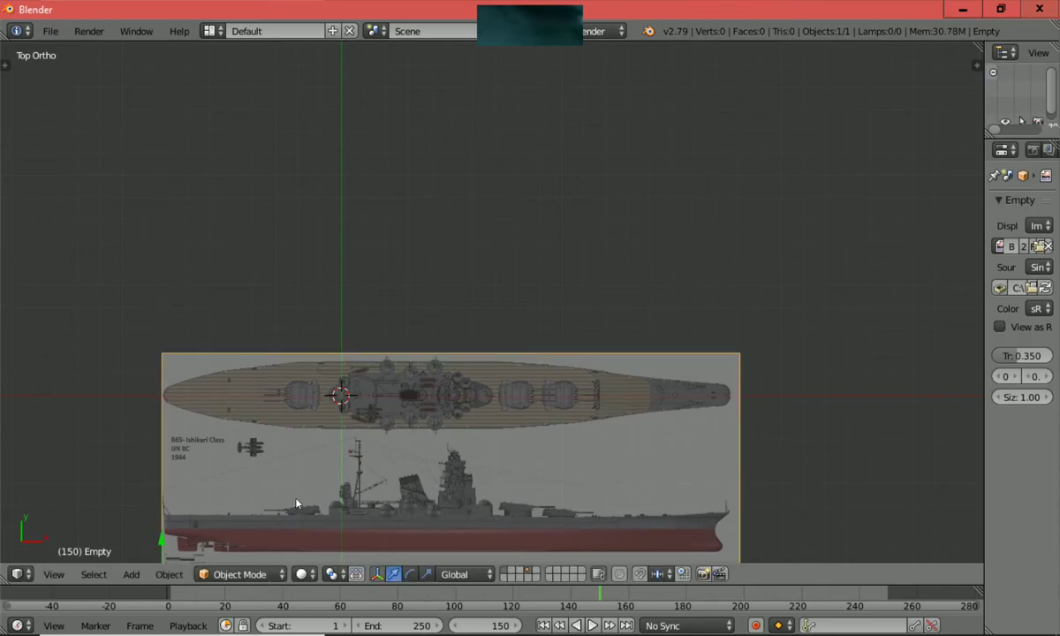
ctrl+scroll(293, 499, down, 6)
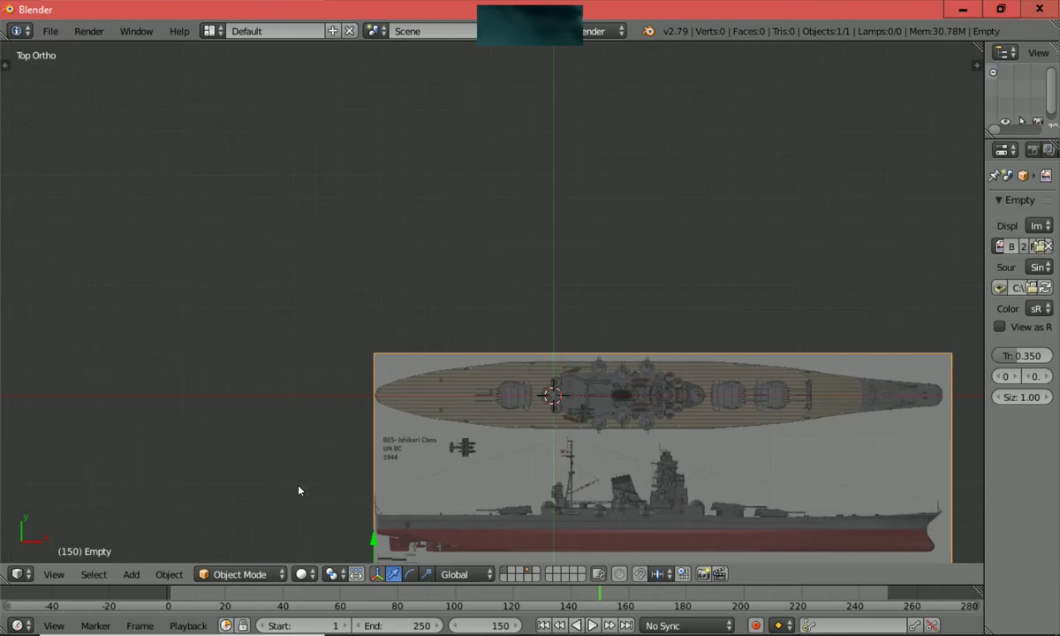
scroll(316, 481, up, 5)
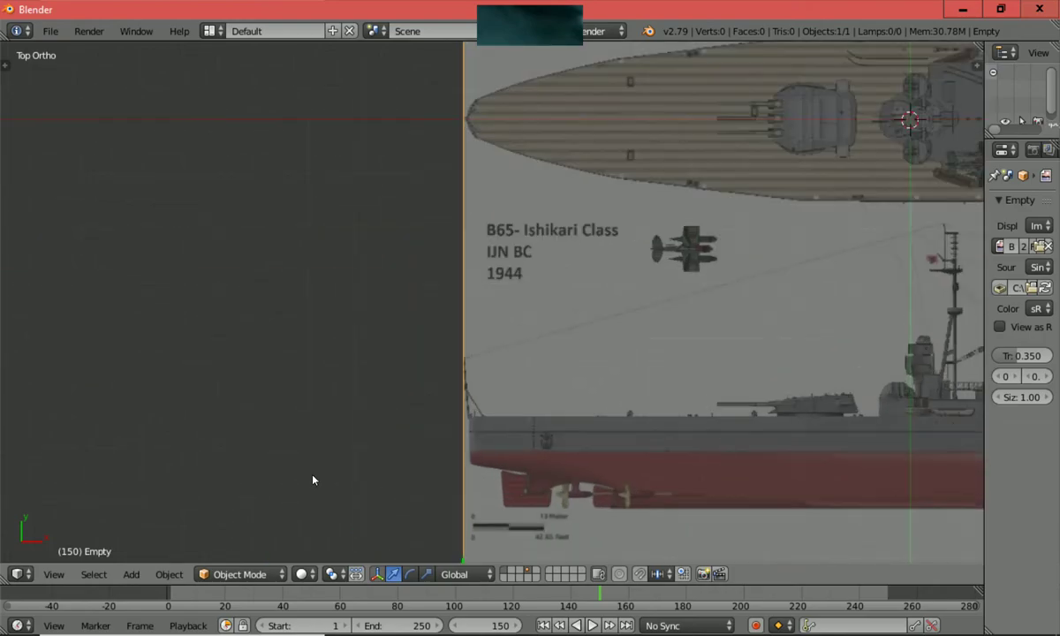
shift+scroll(313, 479, up, 1)
ctrl+scroll(311, 478, up, 7)
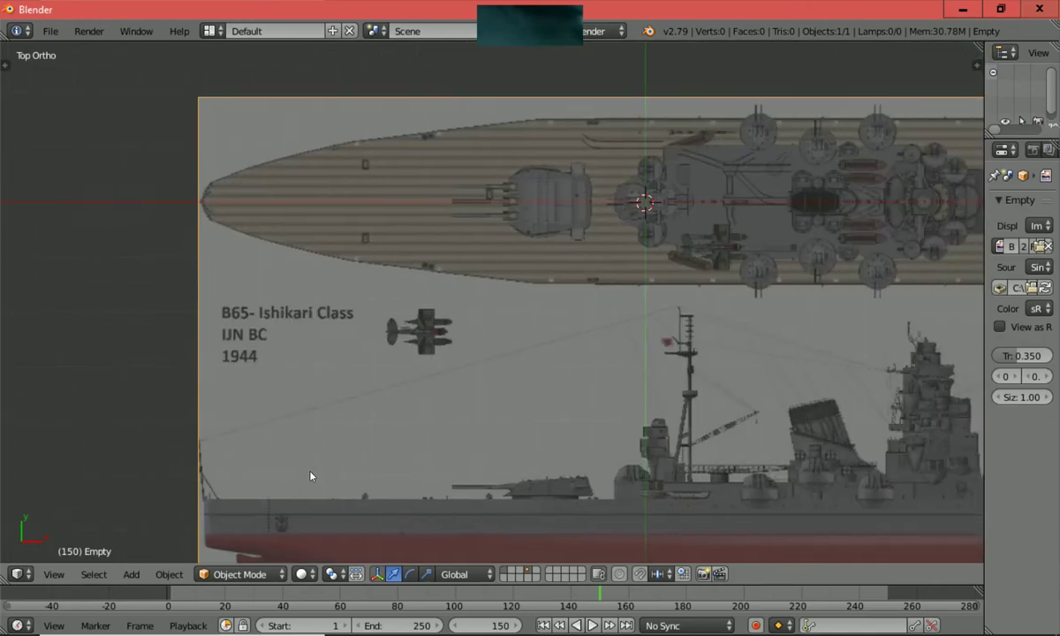
ctrl+scroll(310, 476, up, 10)
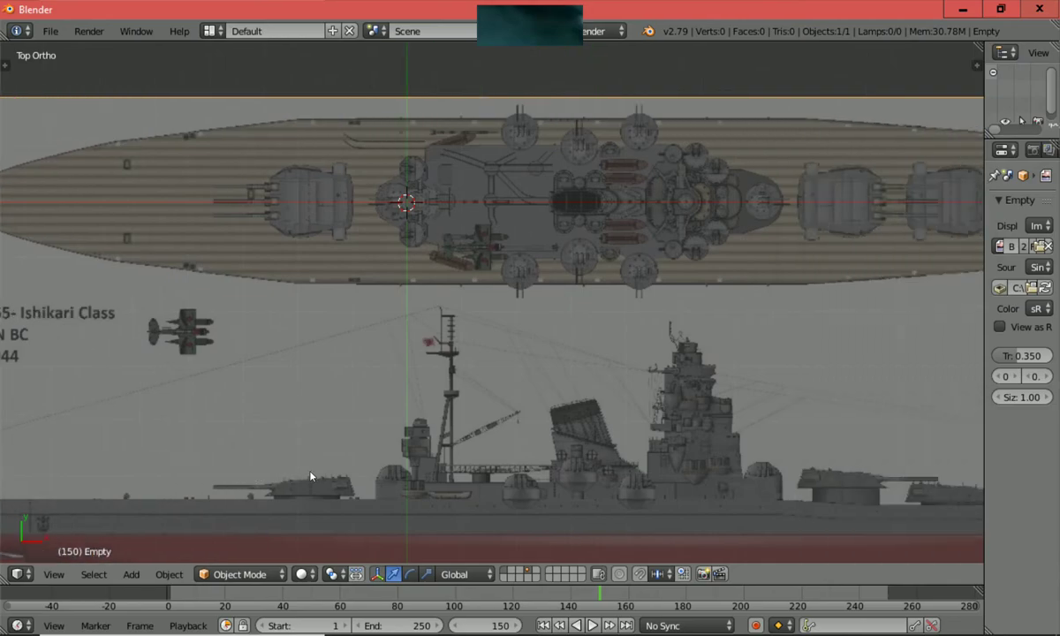
ctrl+scroll(311, 477, up, 10)
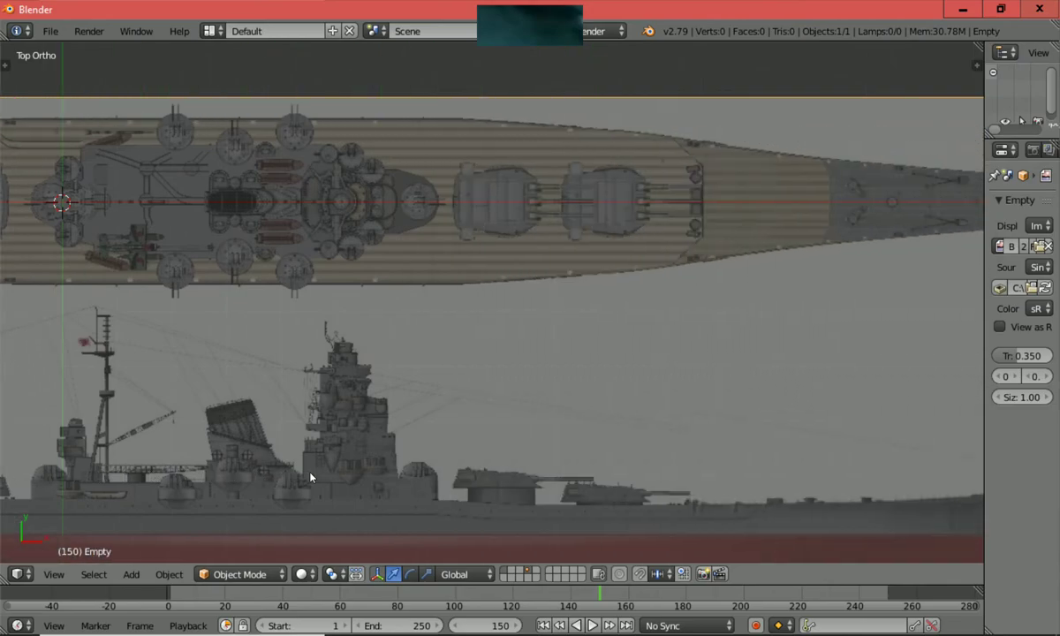
ctrl+scroll(310, 477, up, 8)
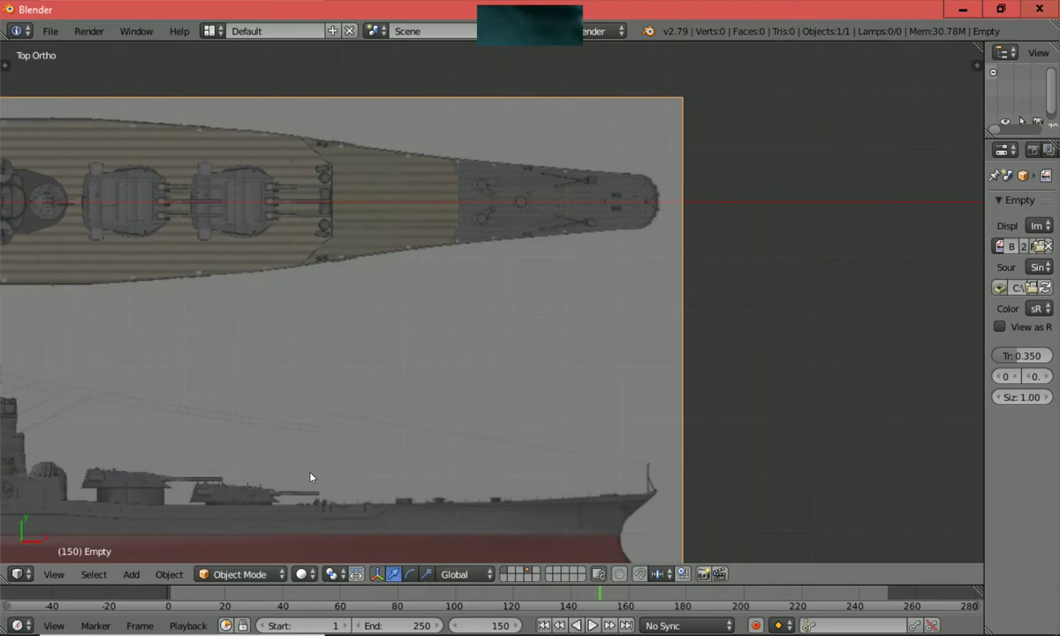
scroll(309, 476, up, 3)
shift+scroll(309, 476, up, 7)
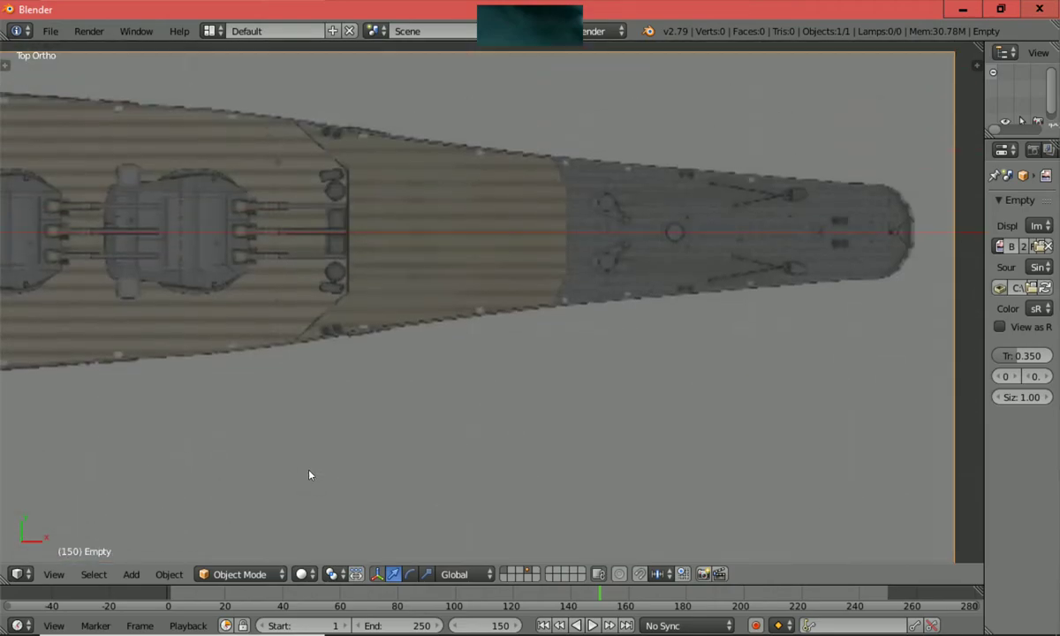
ctrl+scroll(308, 477, up, 7)
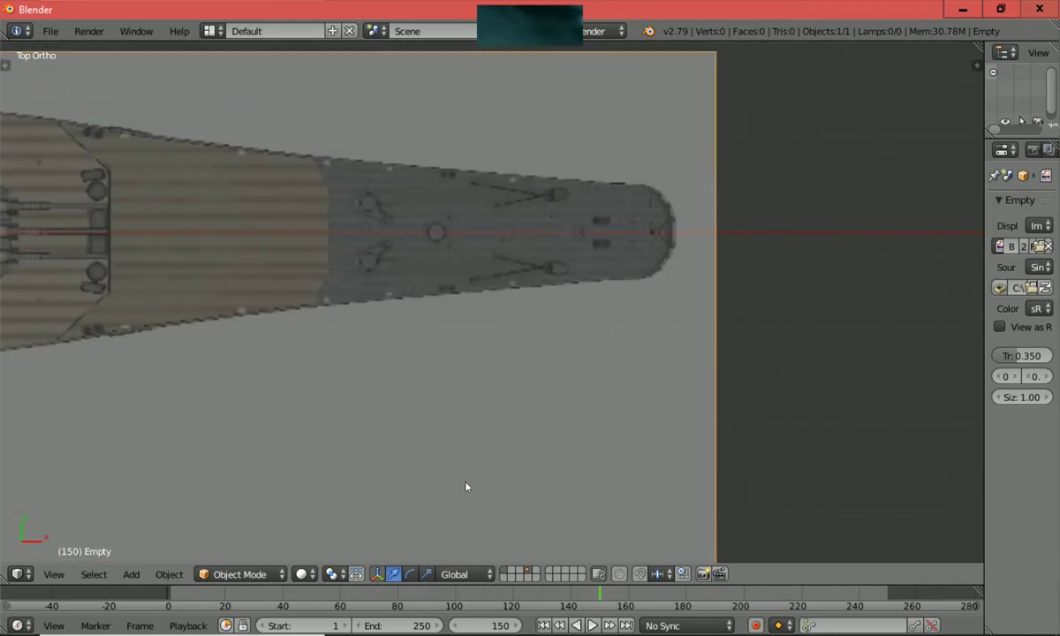
scroll(466, 486, up, 4)
shift+scroll(467, 486, up, 6)
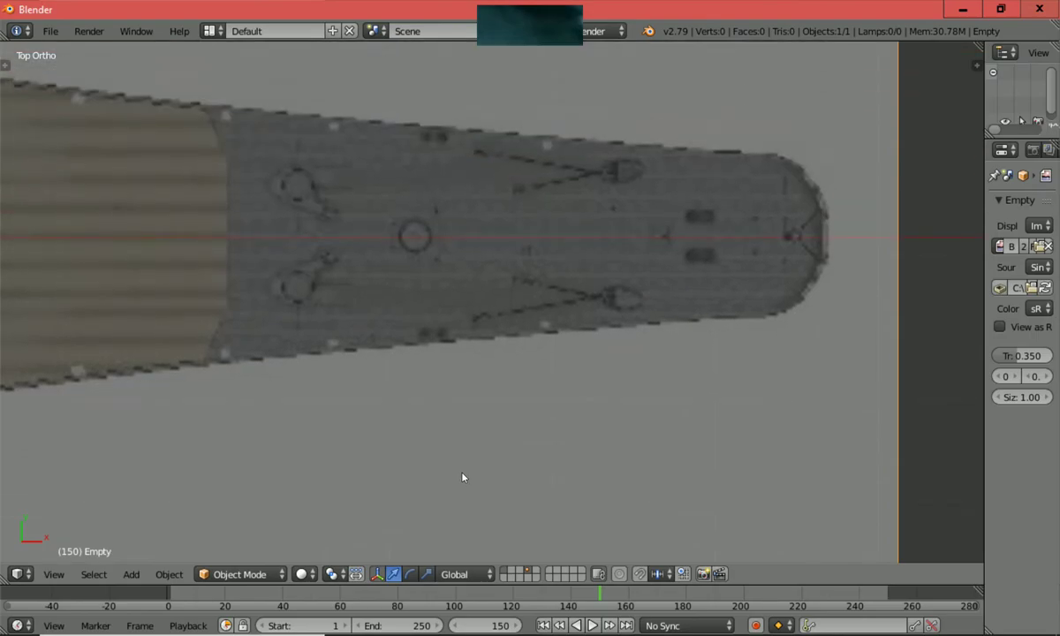
scroll(458, 479, up, 2)
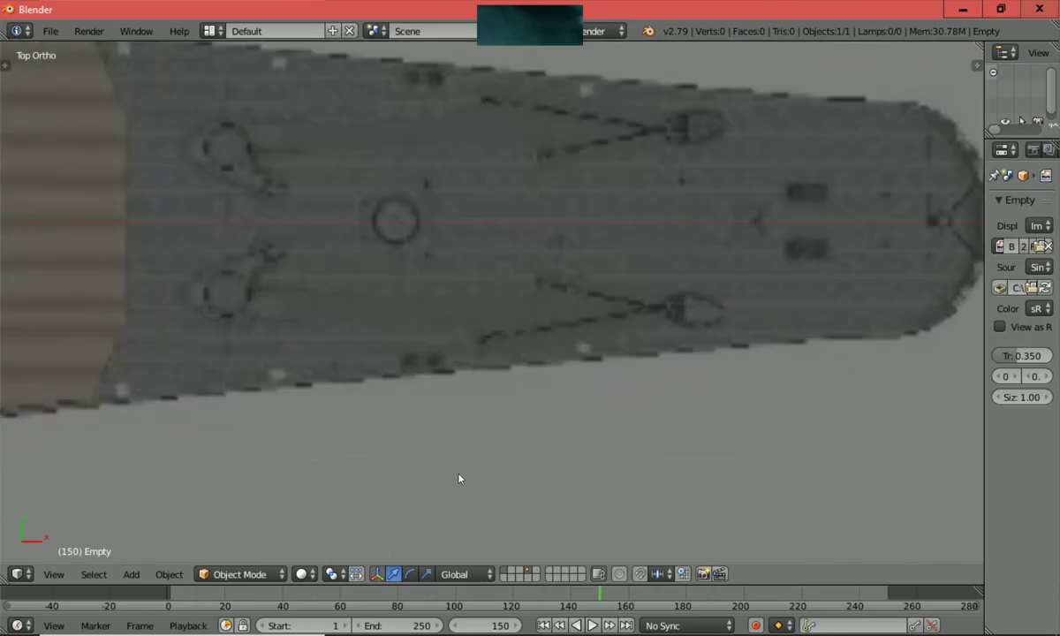
shift+scroll(459, 479, up, 1)
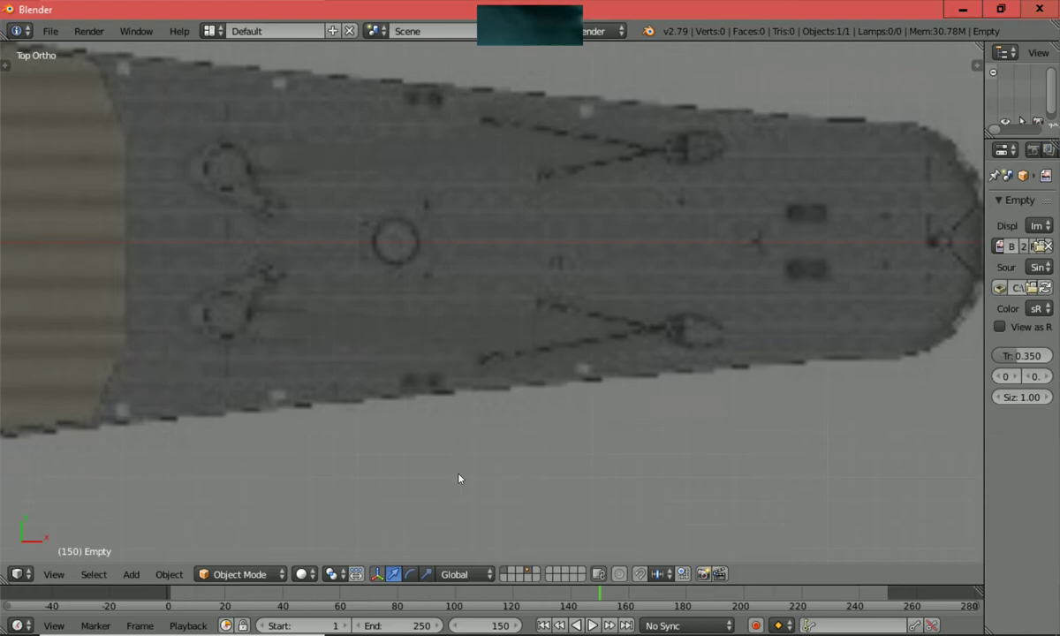
scroll(459, 478, down, 4)
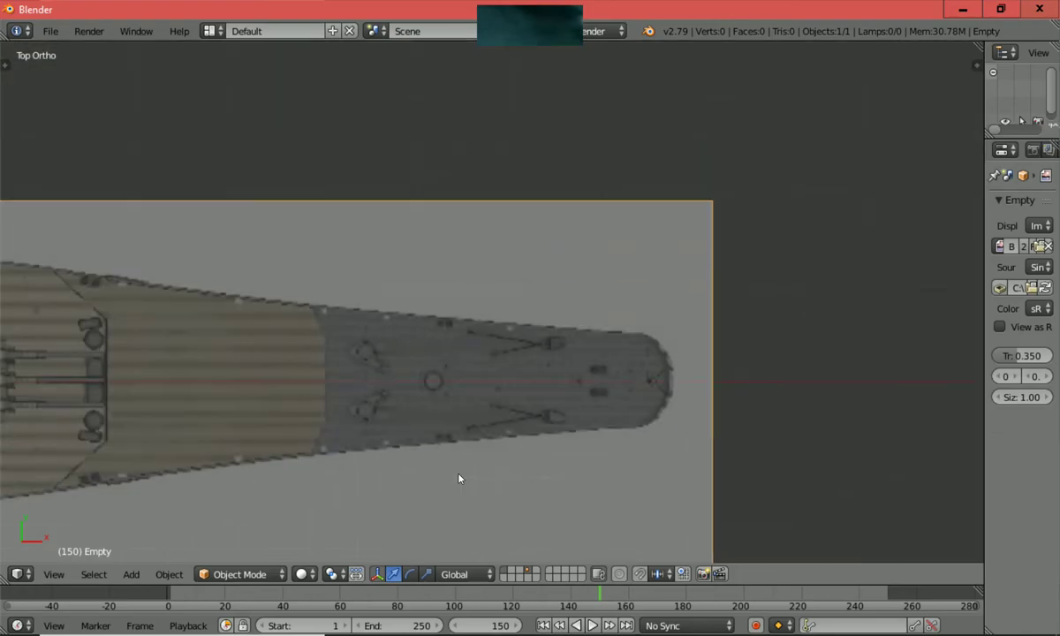
shift+scroll(459, 479, up, 5)
ctrl+scroll(458, 478, down, 6)
ctrl+scroll(458, 479, down, 10)
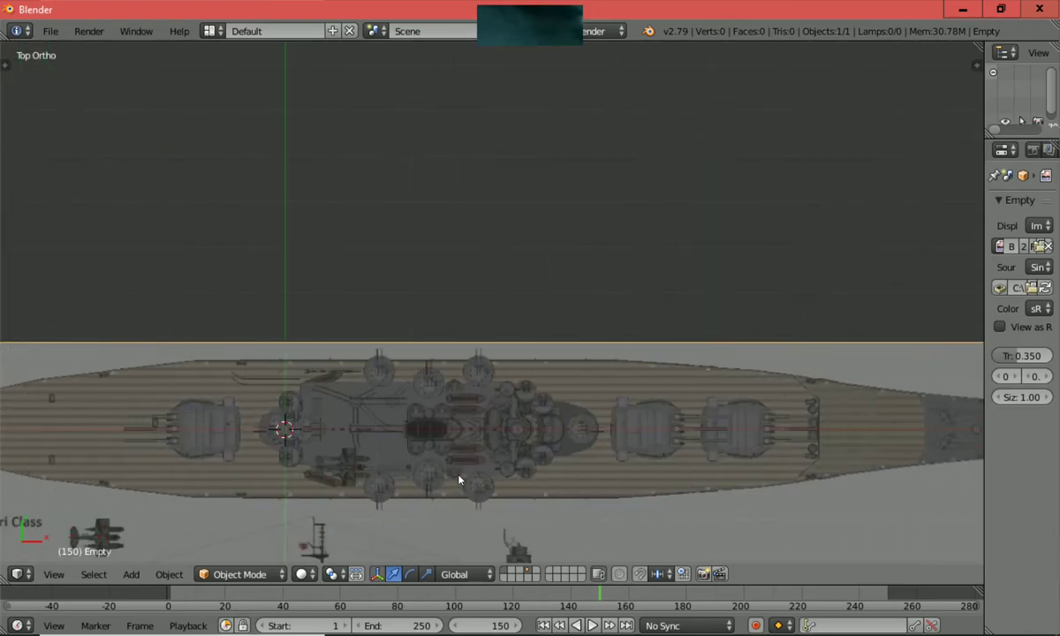
shift+scroll(458, 479, down, 4)
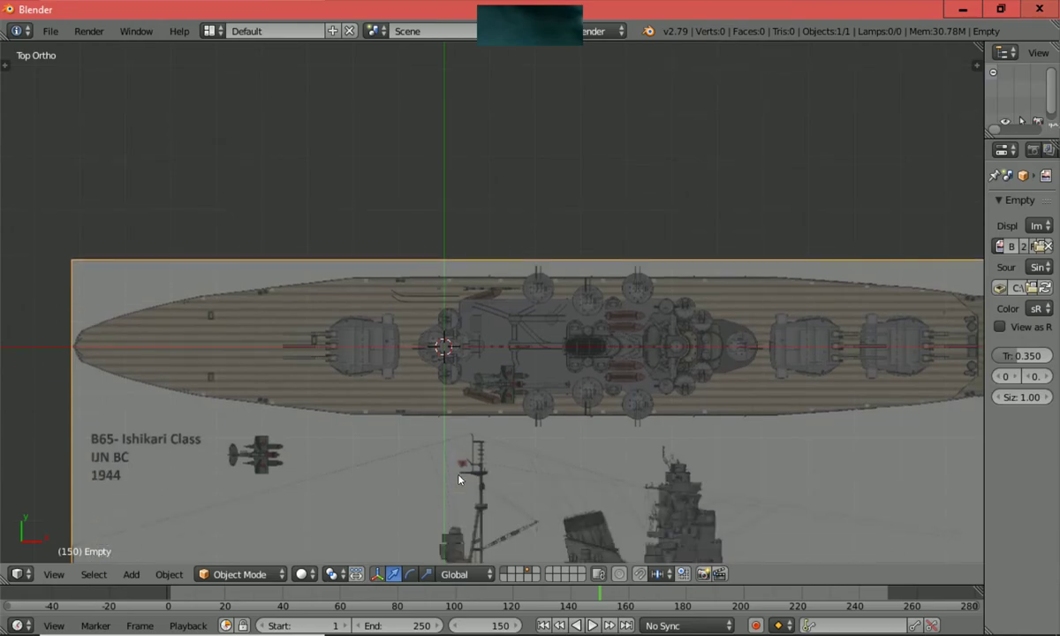
shift+scroll(459, 479, down, 4)
scroll(458, 480, down, 2)
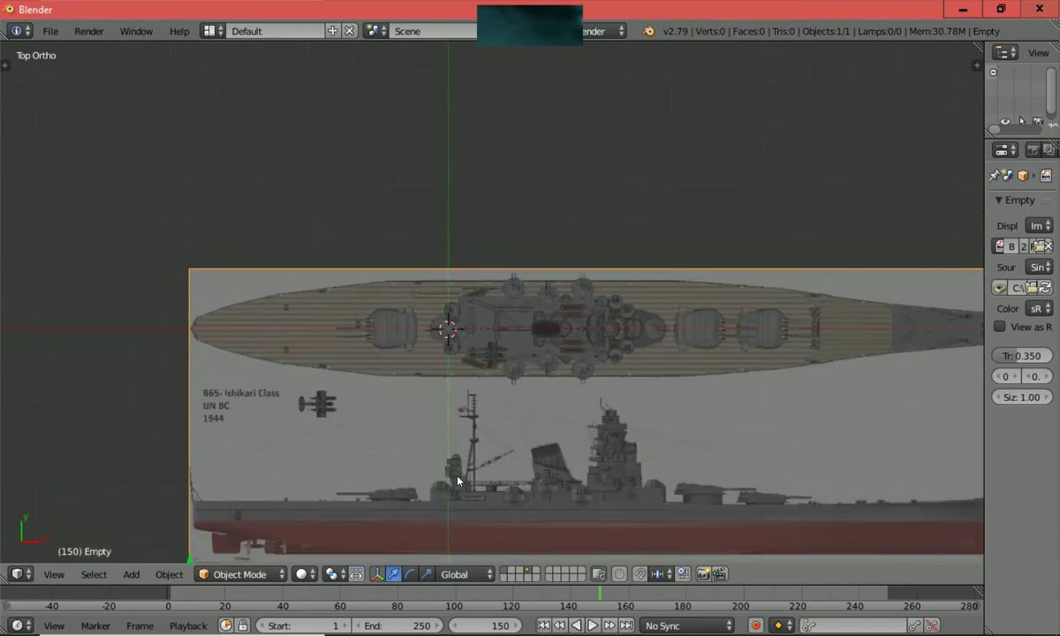
ctrl+scroll(457, 479, up, 2)
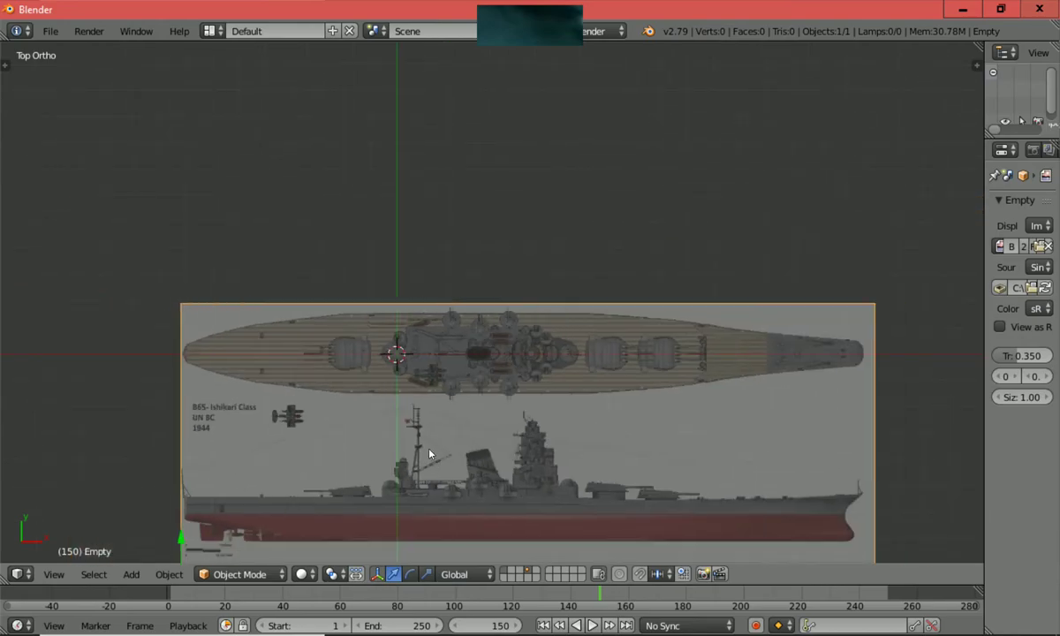
shift+scroll(327, 459, down, 1)
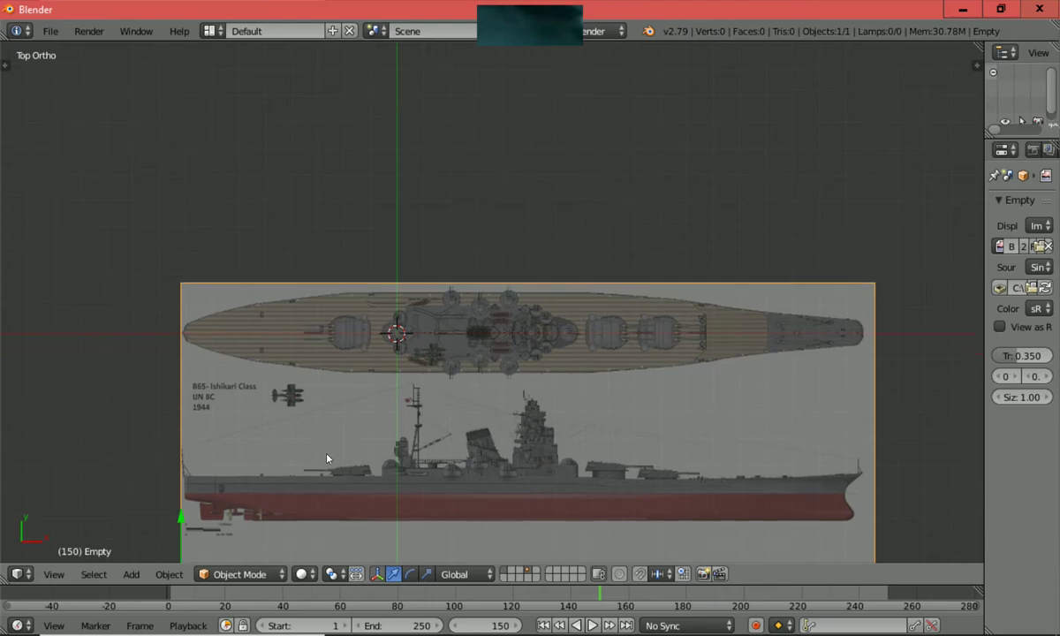
Step: Move the blueprint image about -4.77 units along X to centre the superstructure on the origin
key(g)
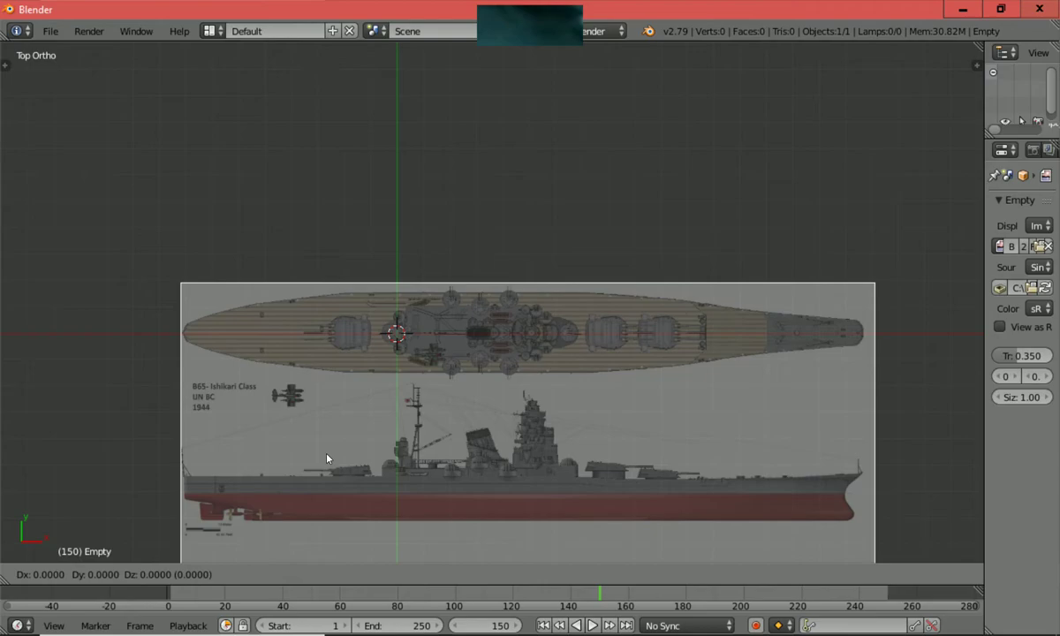
key(x)
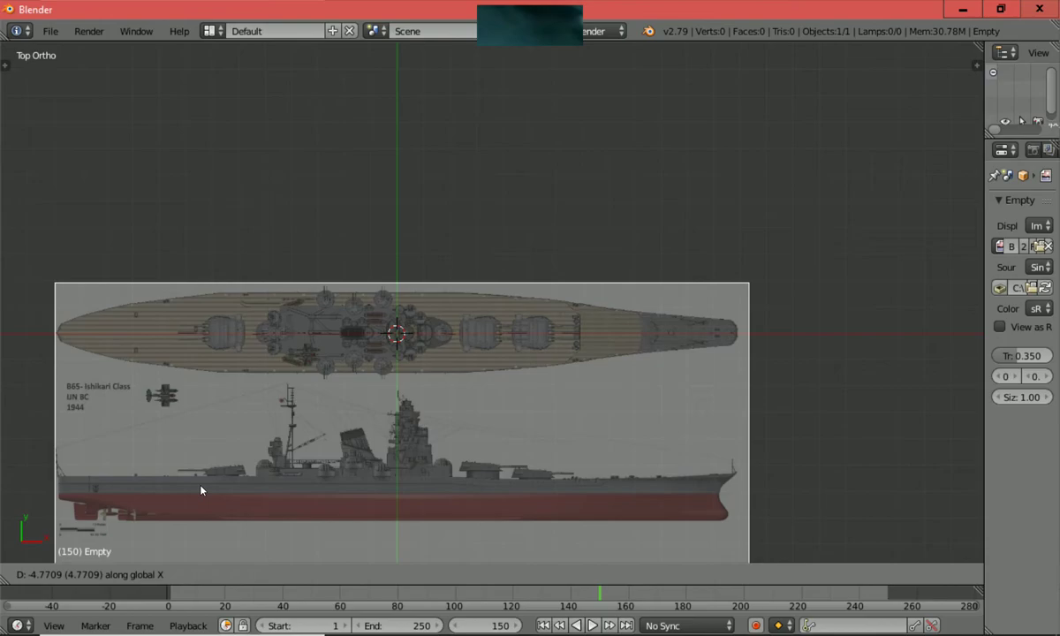
click(202, 491)
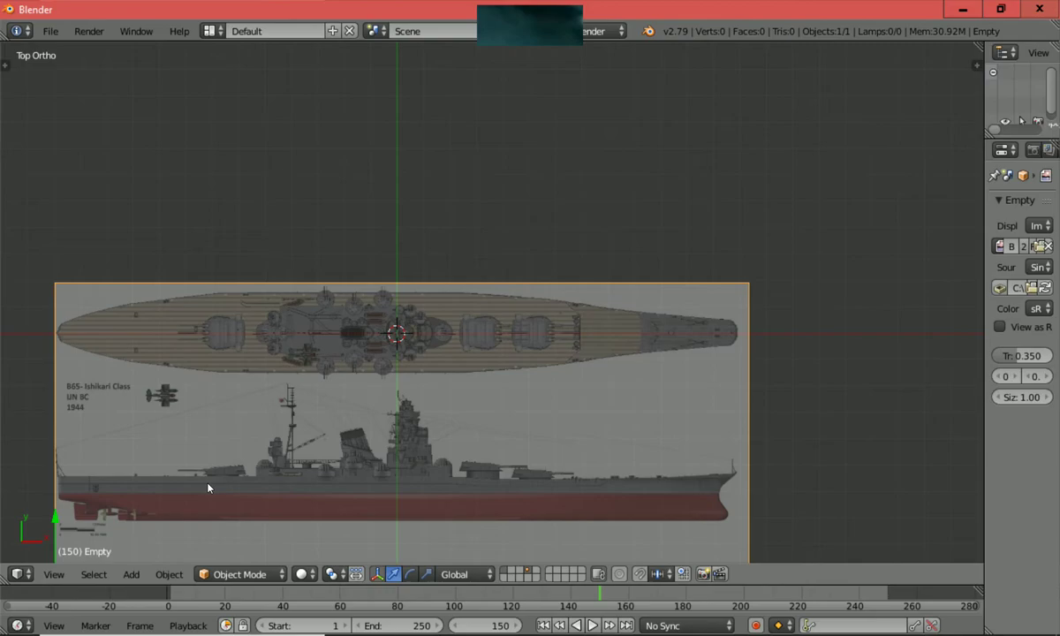
key(g)
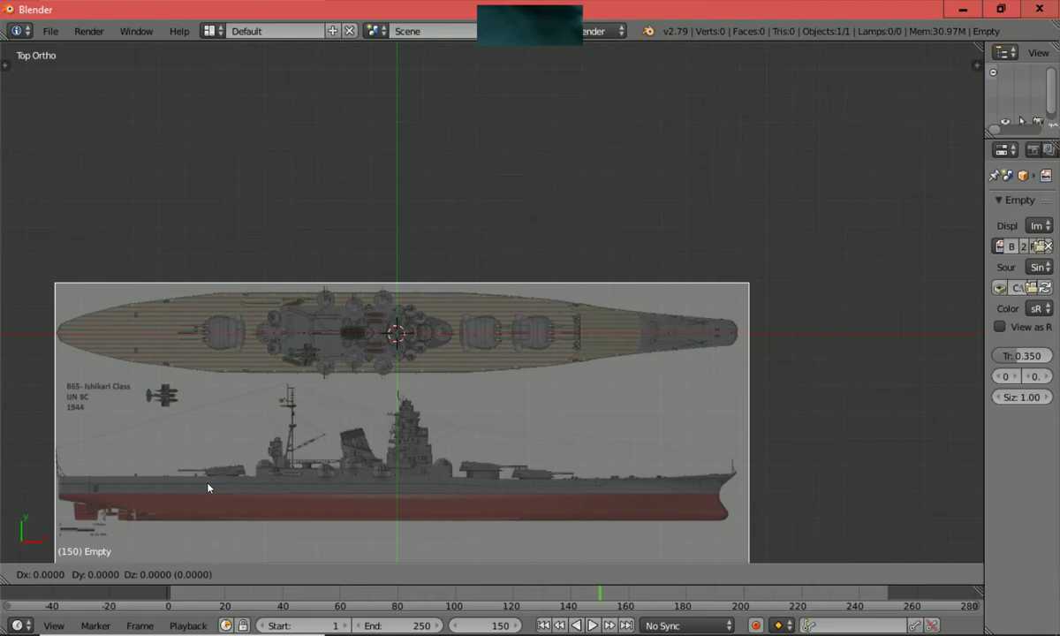
key(x)
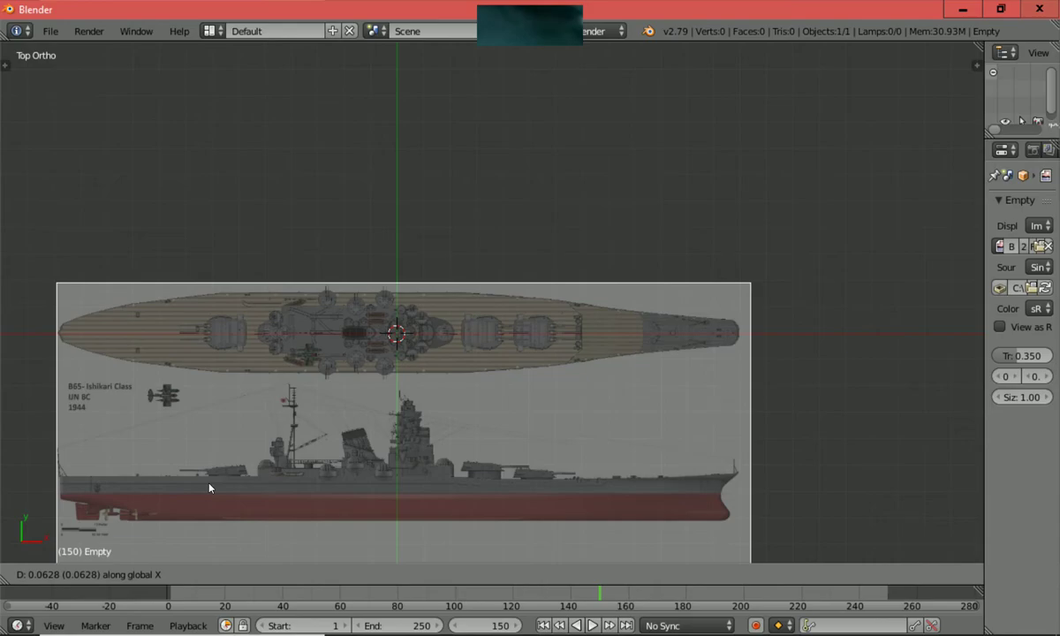
key(Escape)
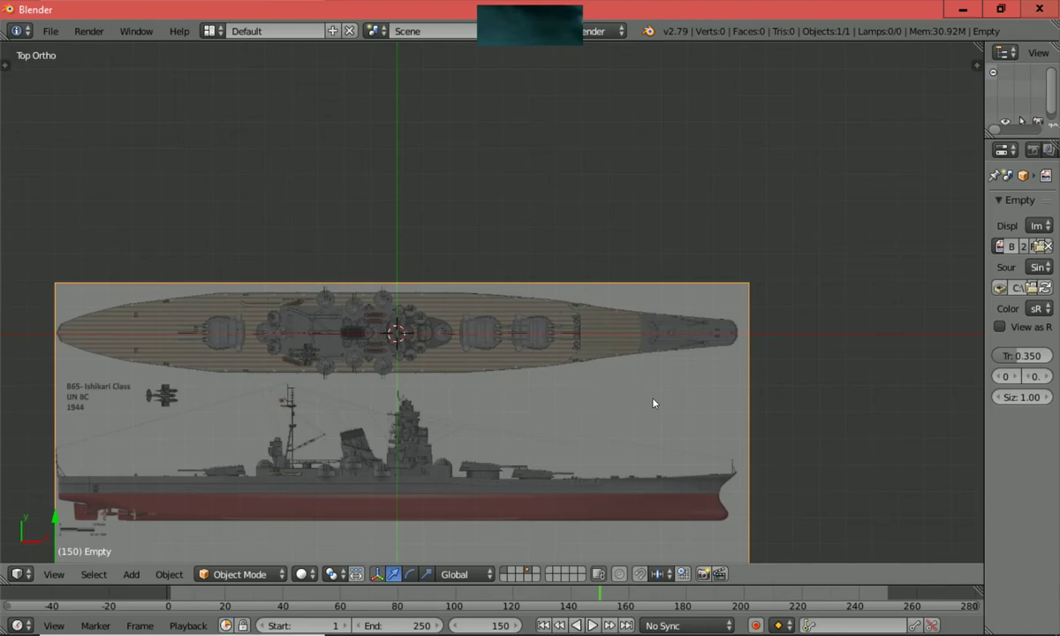
Step: Deselect all objects and zoom the viewport out a little
key(a)
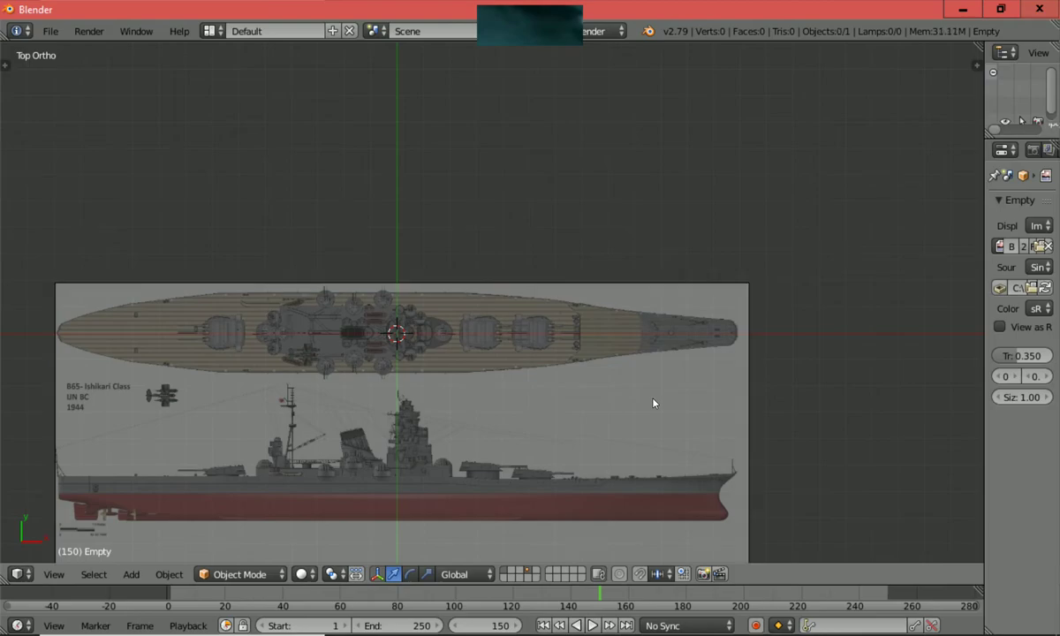
scroll(655, 340, down, 2)
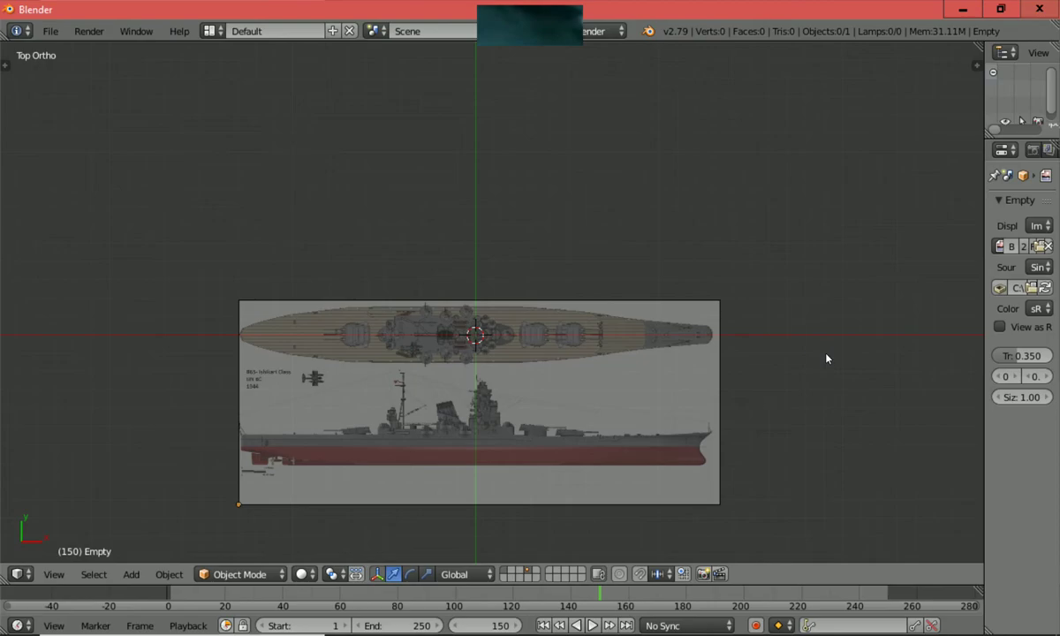
Step: Switch to Right Ortho view and select the blueprint image empty
key(KP_3)
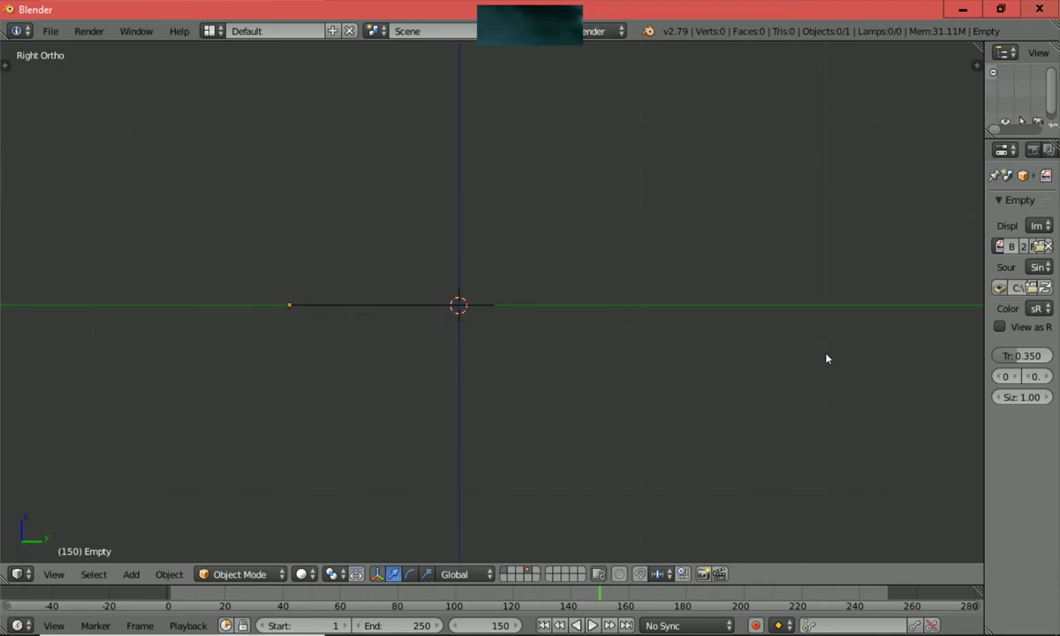
scroll(758, 365, down, 1)
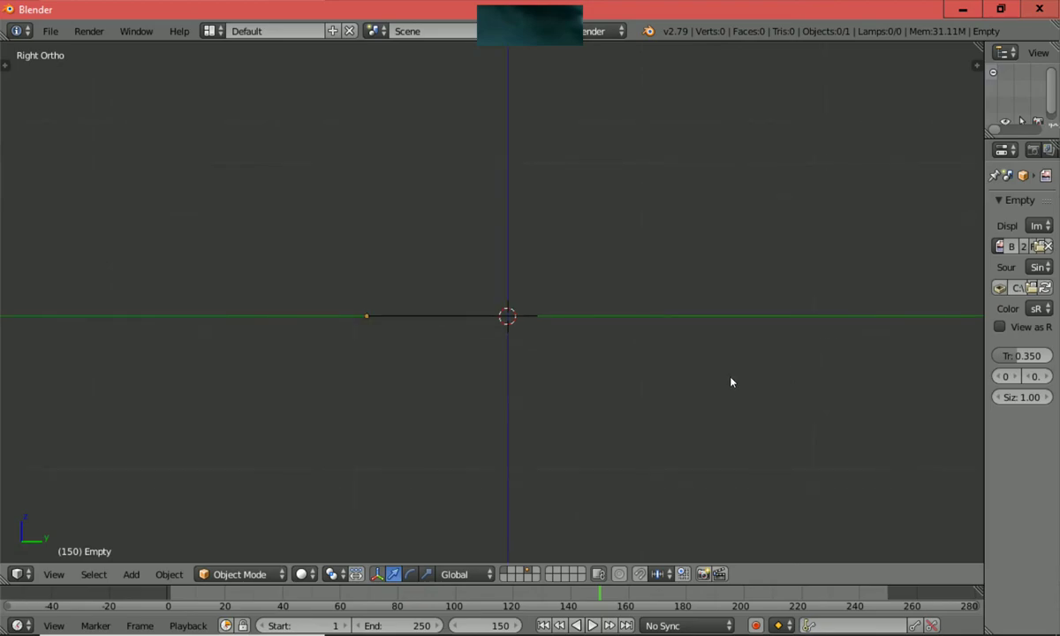
middle_drag(729, 439, 707, 489)
key(KP_3)
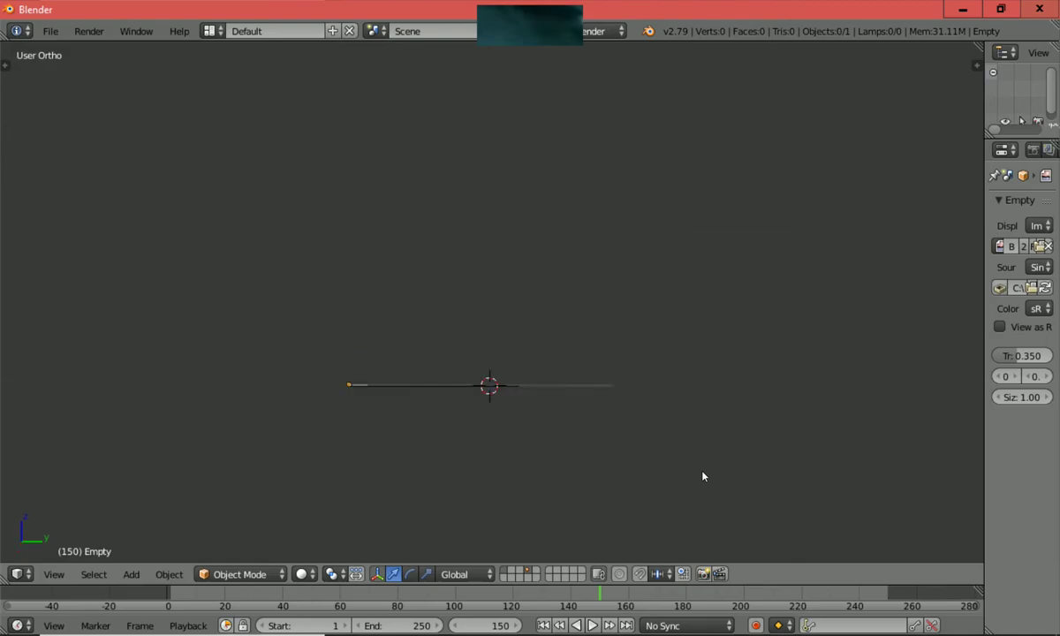
right_click(439, 387)
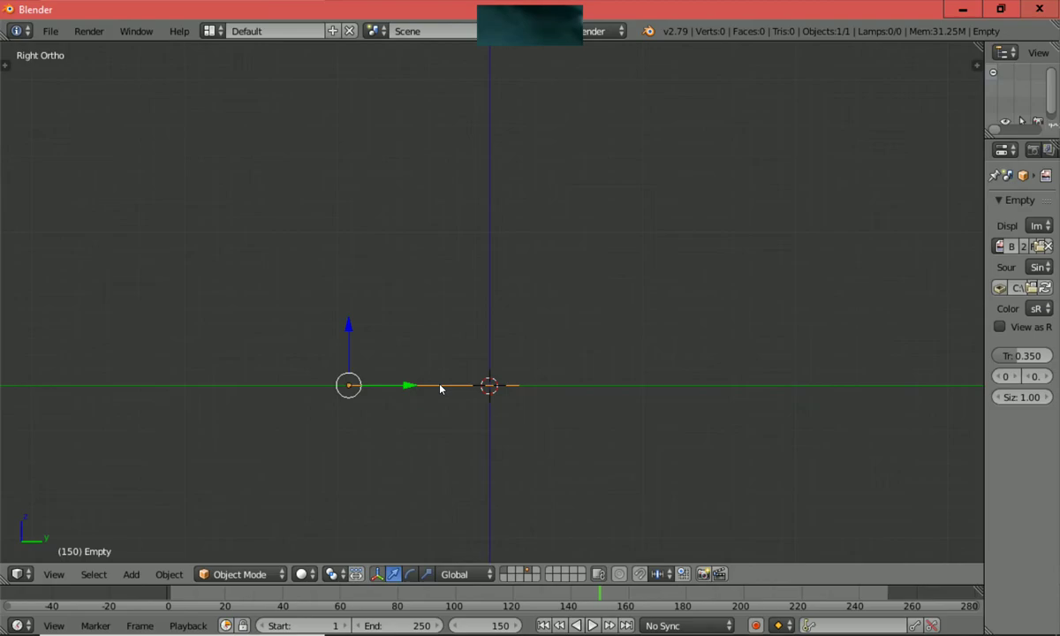
Step: Duplicate the blueprint empty and rotate the copy 90°, trackball-rotating it to face the view
key(shift+d)
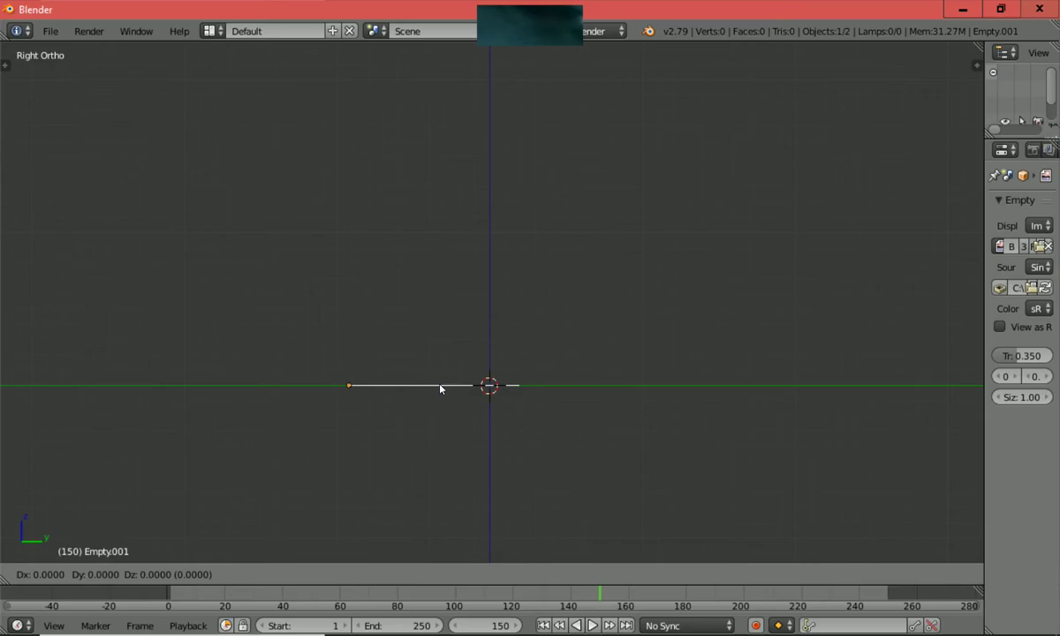
key(r)
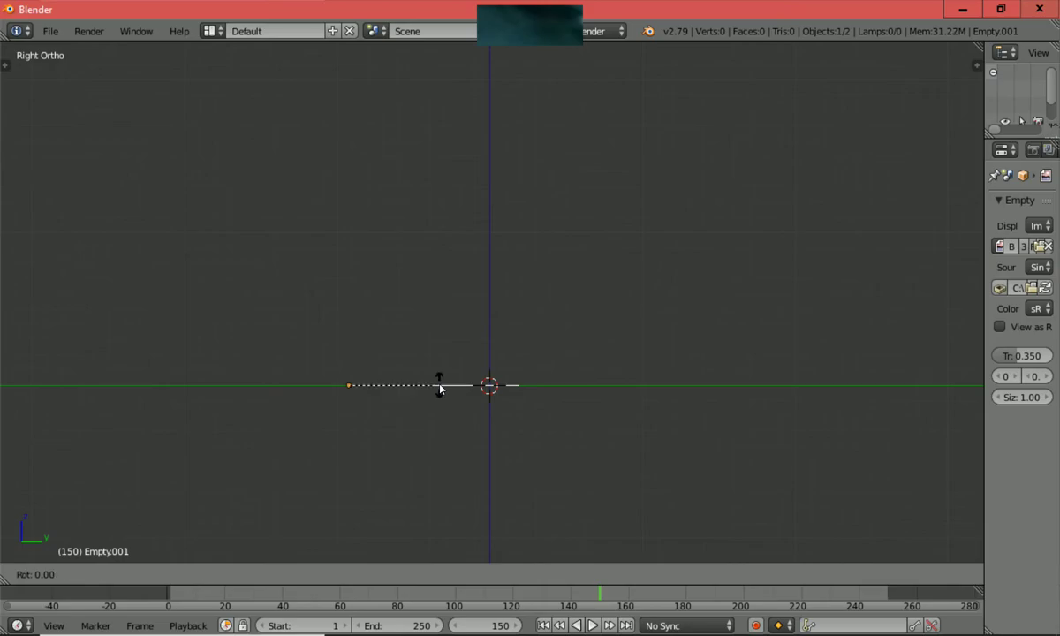
key(9)
key(0)
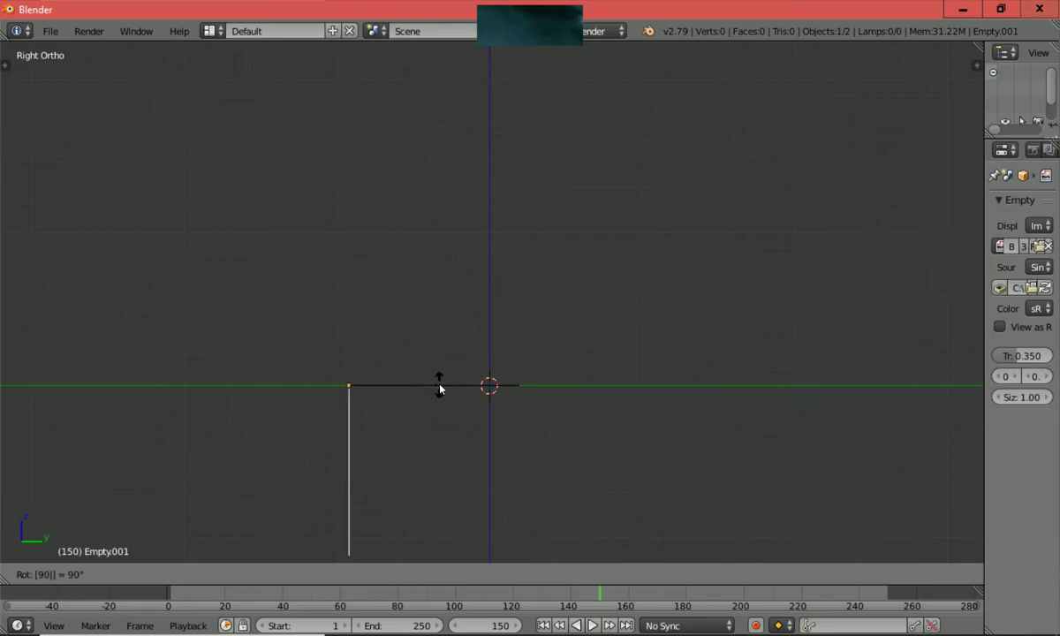
key(r)
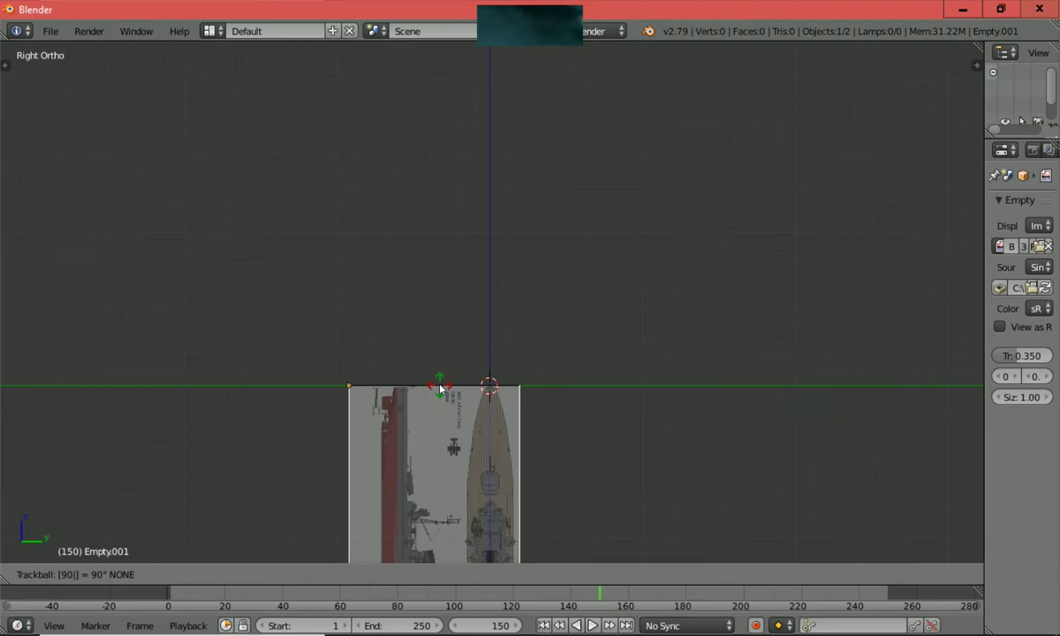
key(Return)
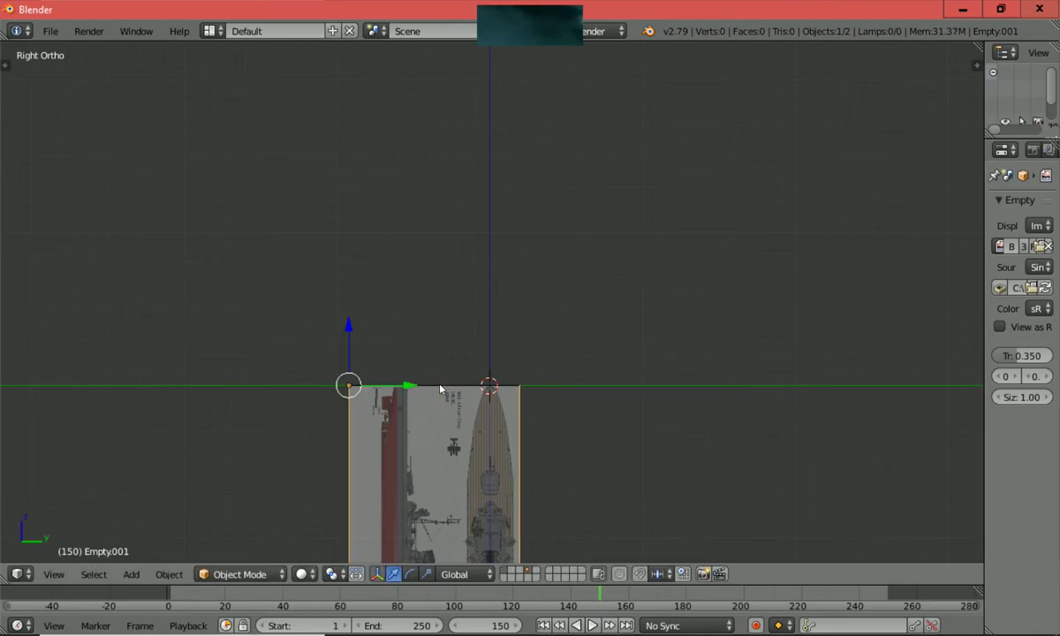
Step: Rotate the duplicate blueprint 180°, then 90° about the X axis
middle_drag(440, 388, 606, 478)
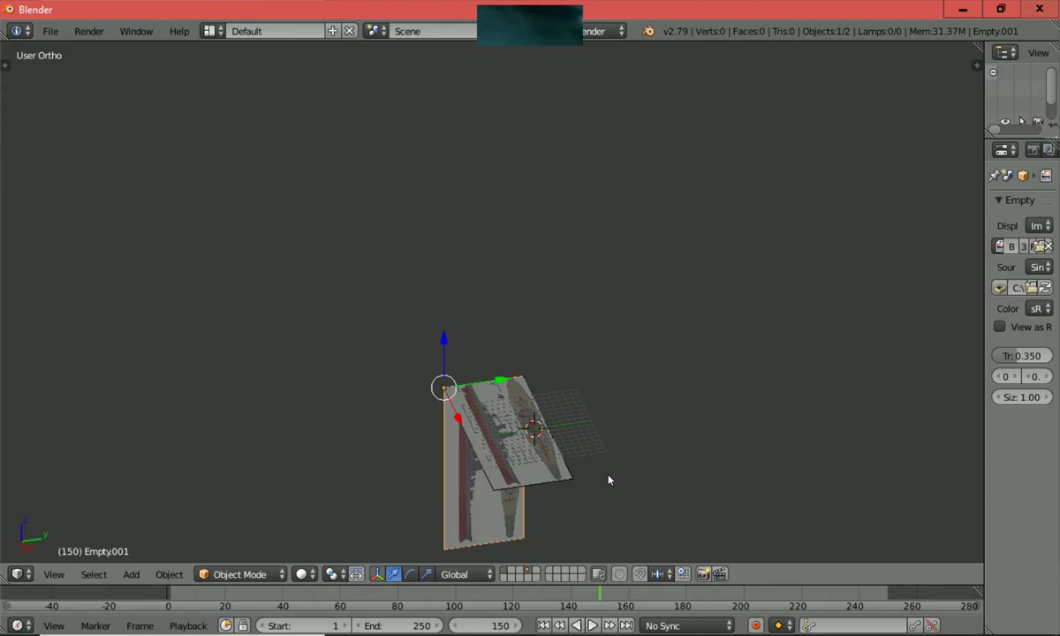
text(r18)
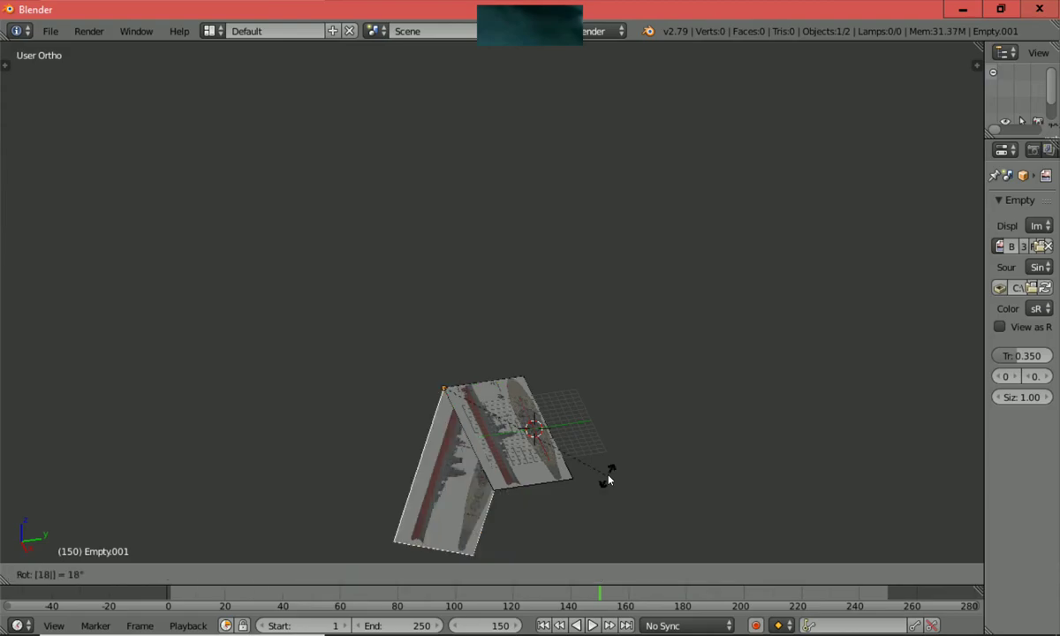
text(0)
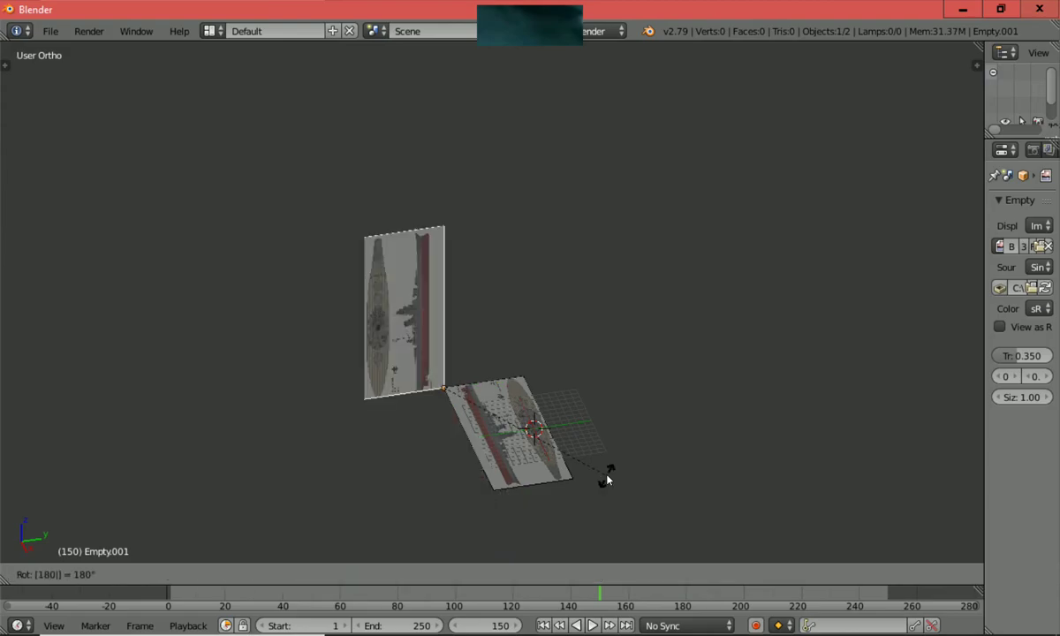
key(Return)
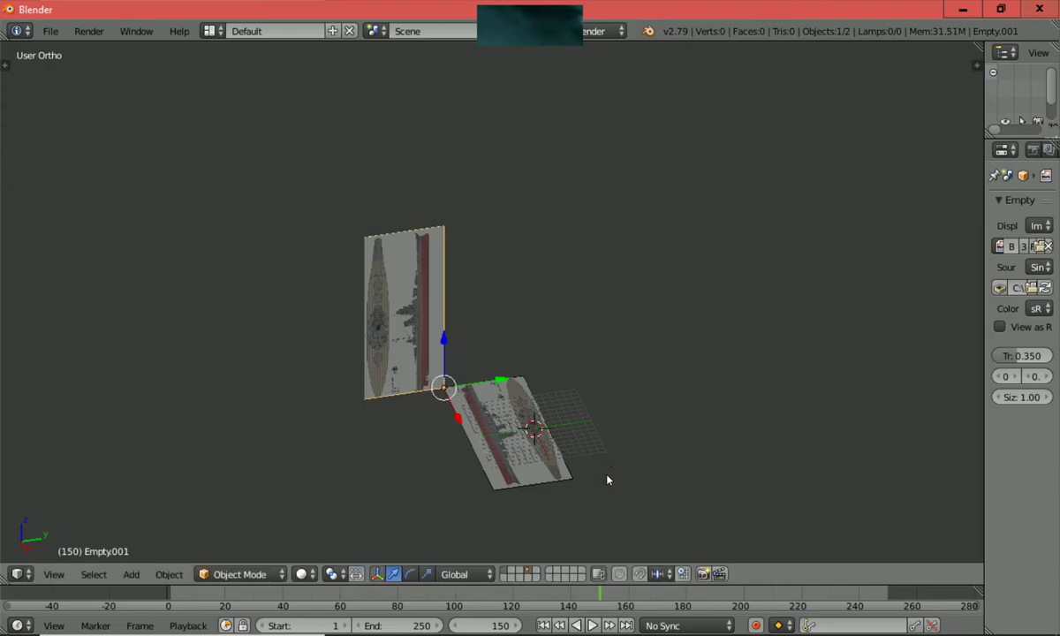
key(r)
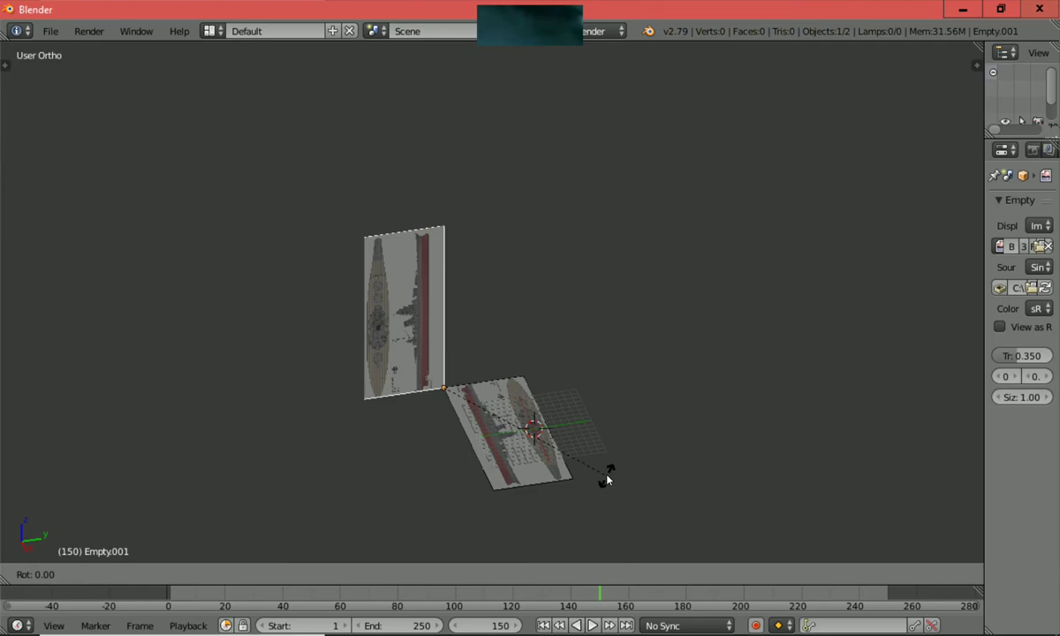
text(x)
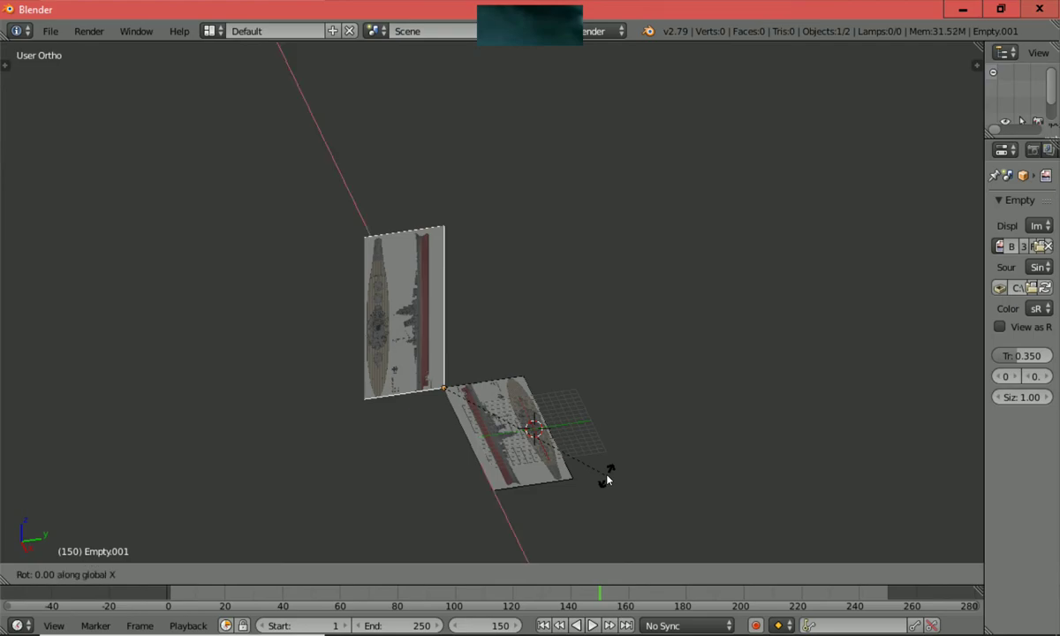
text(9)
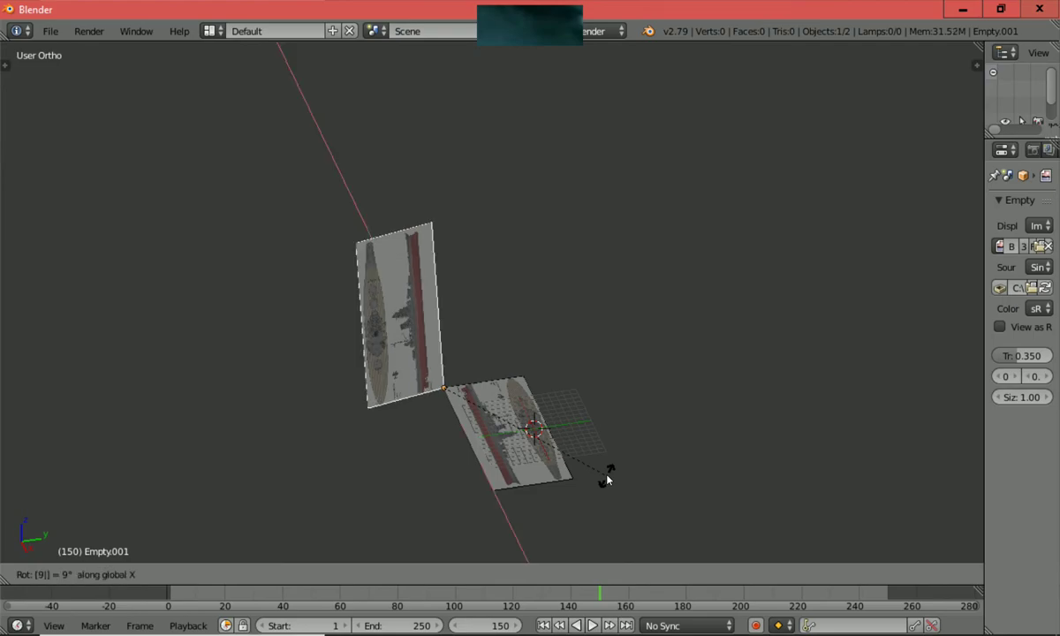
text(0)
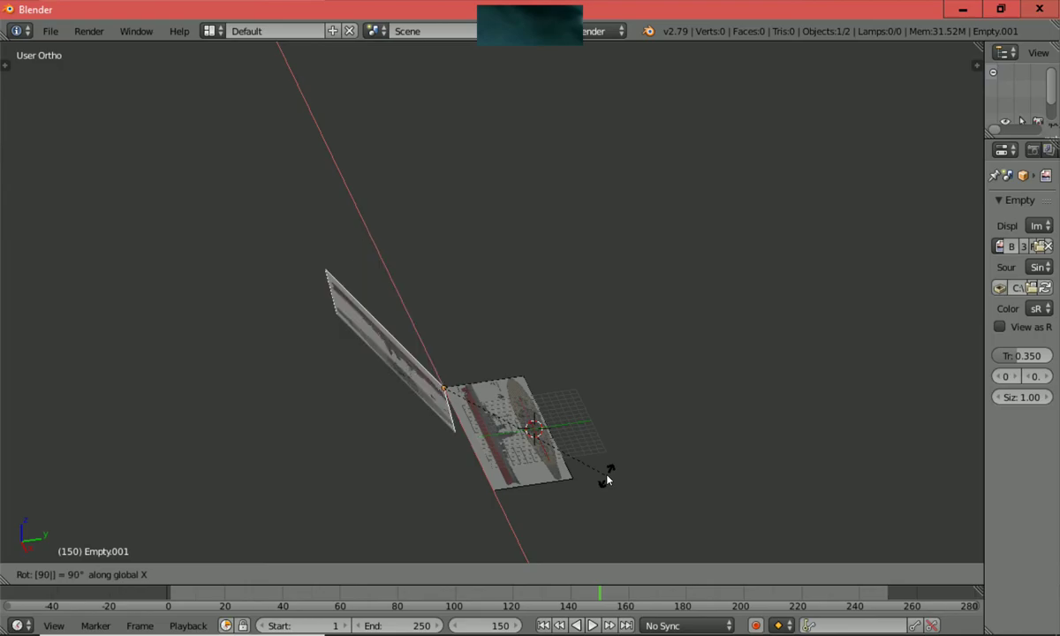
key(Return)
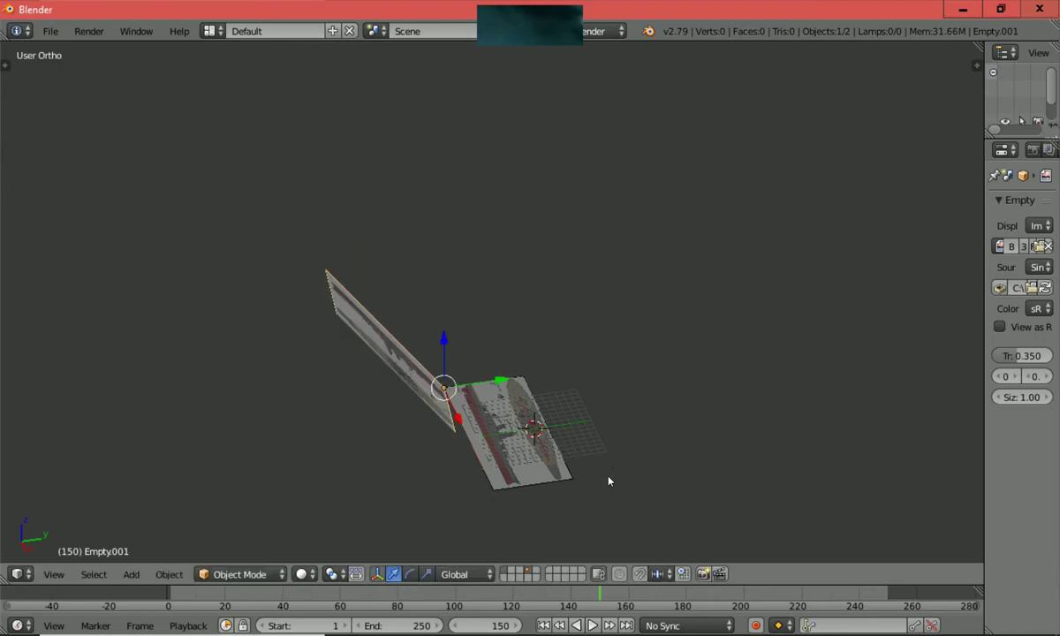
Step: Delete the misrotated duplicate blueprint empty
scroll(608, 481, down, 3)
key(x)
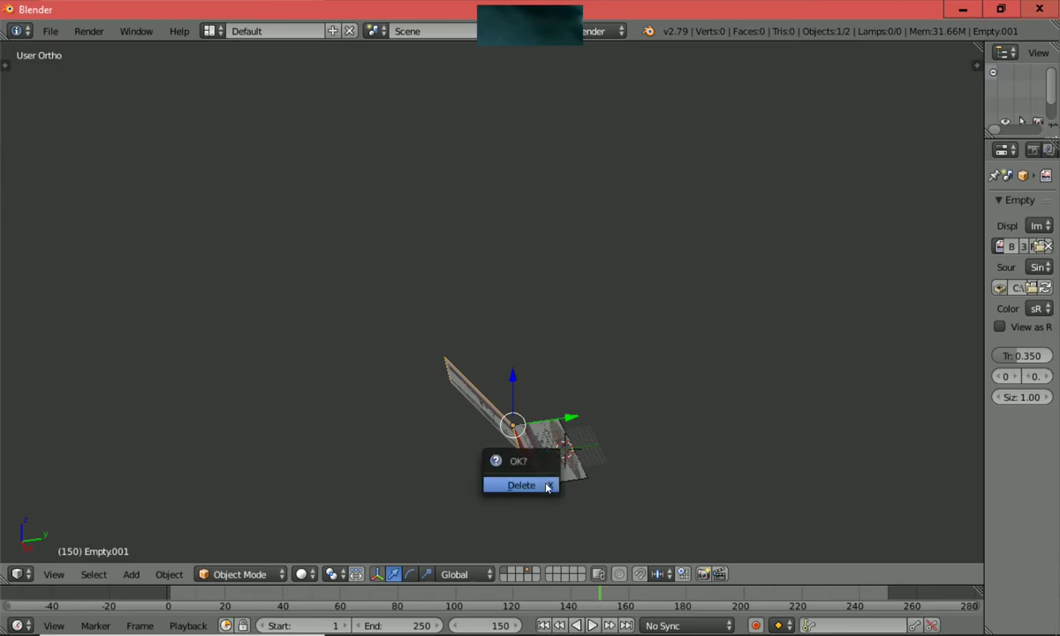
click(546, 486)
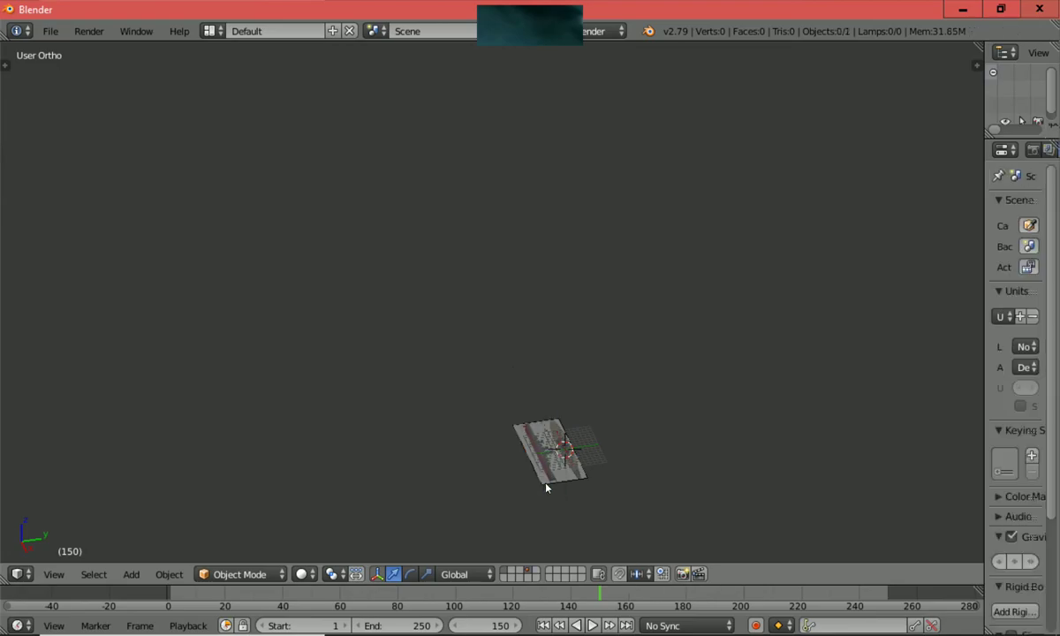
Step: Duplicate the flat blueprint empty and rotate the copy -90°, then 180°, about global X
scroll(547, 488, up, 4)
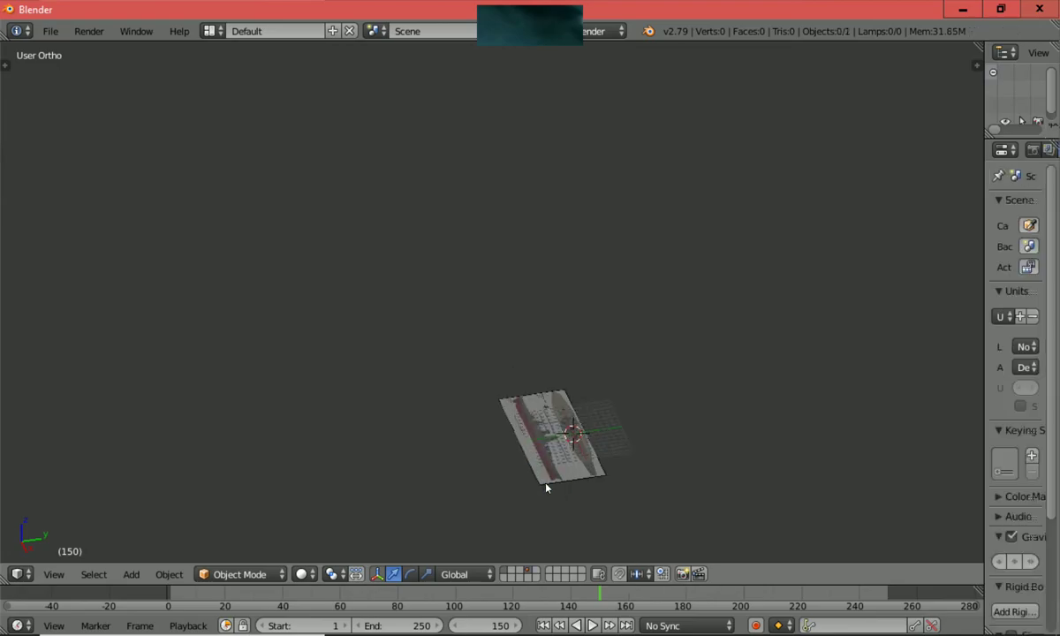
right_click(599, 476)
scroll(727, 495, up, 2)
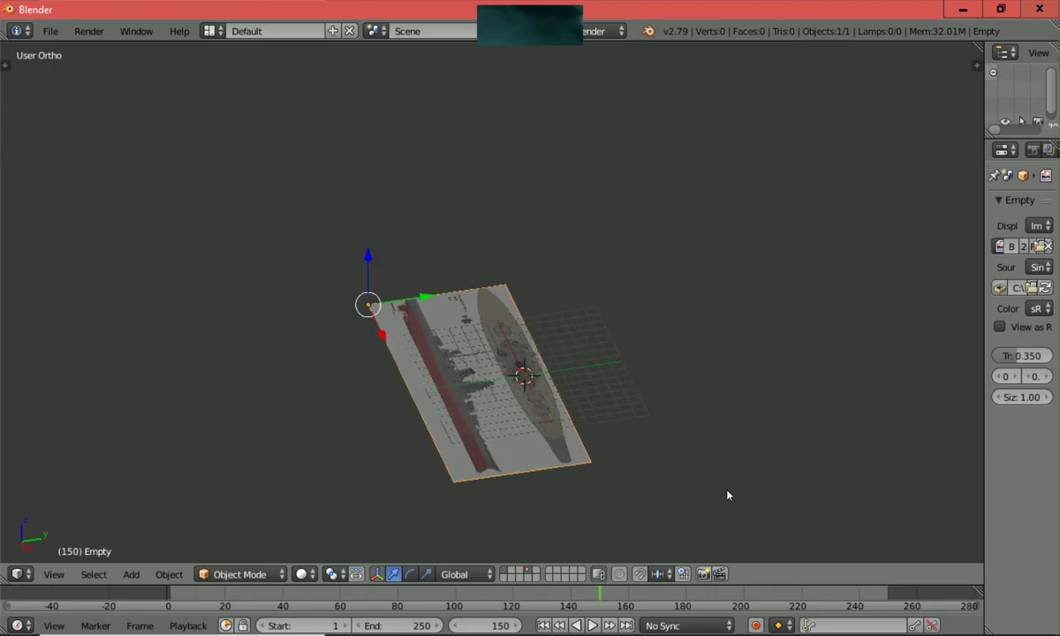
key(shift+d)
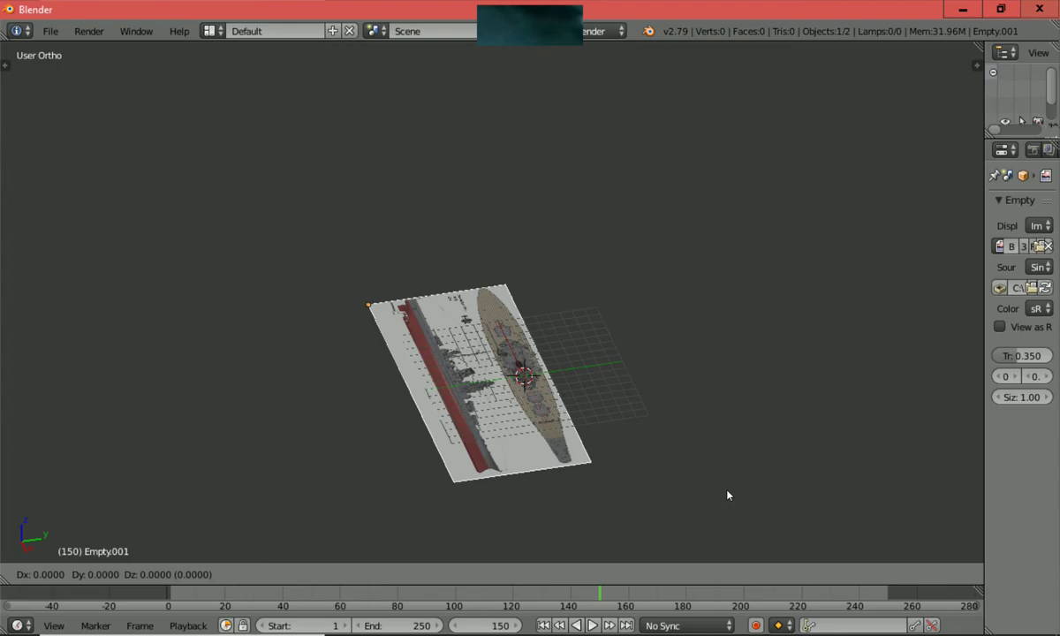
key(r)
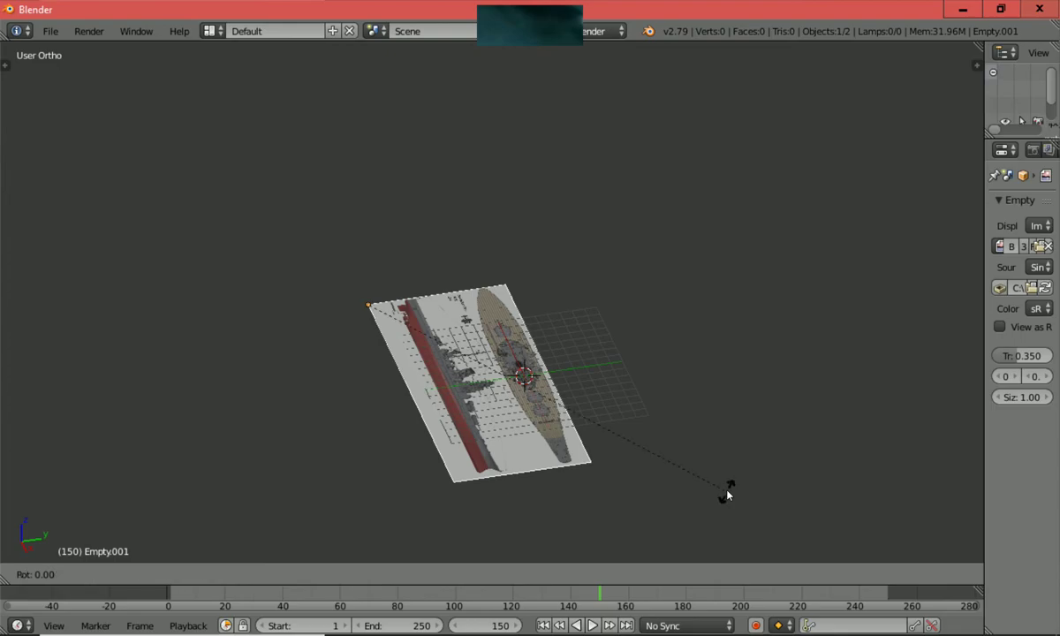
key(x)
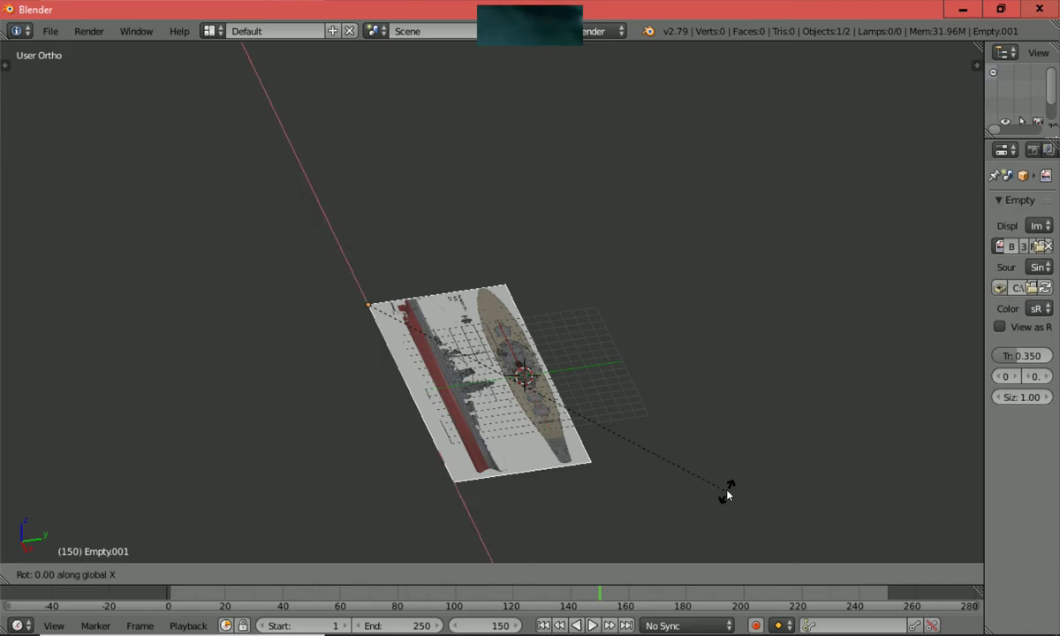
text(-90)
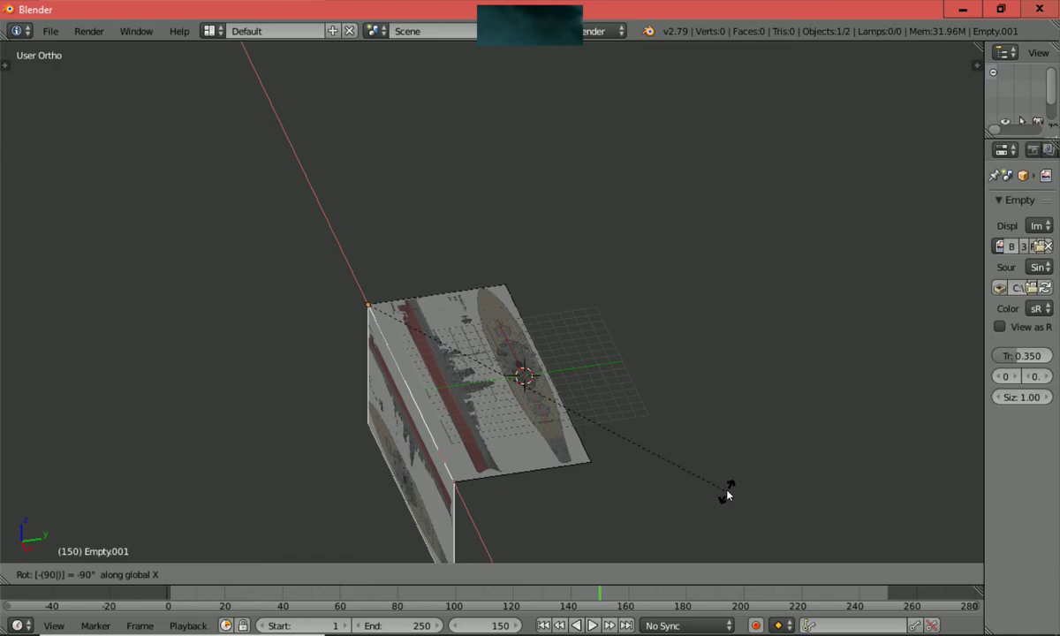
key(Return)
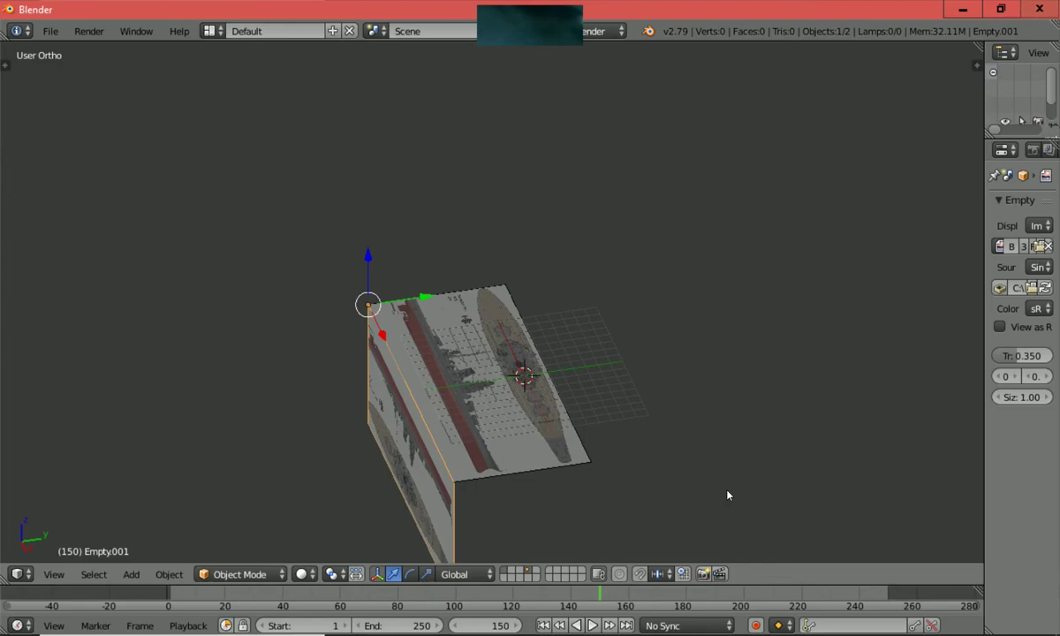
key(r)
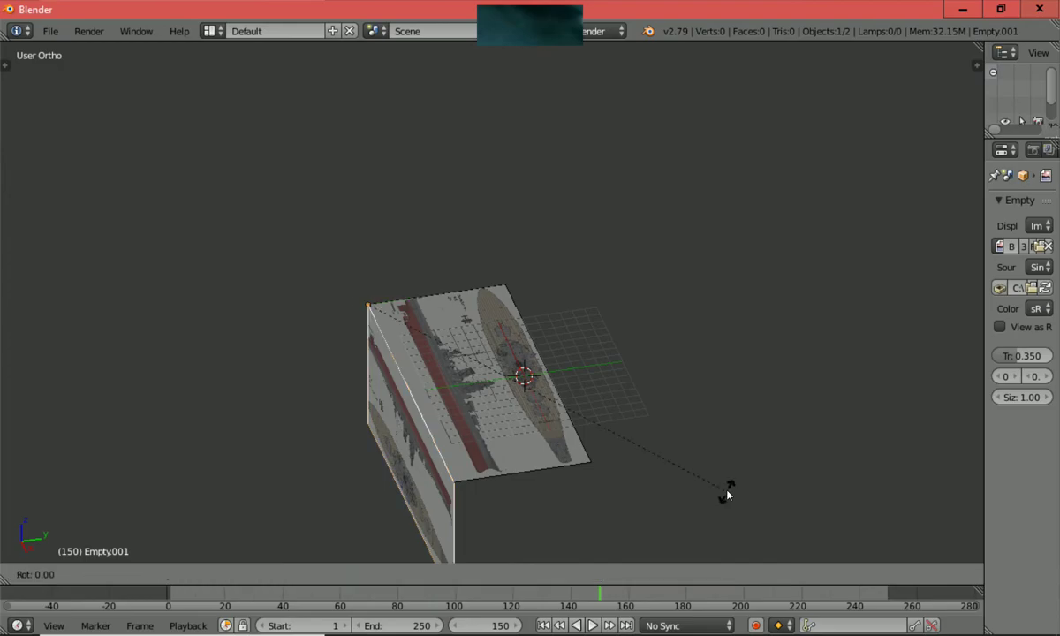
text(x)
text(180)
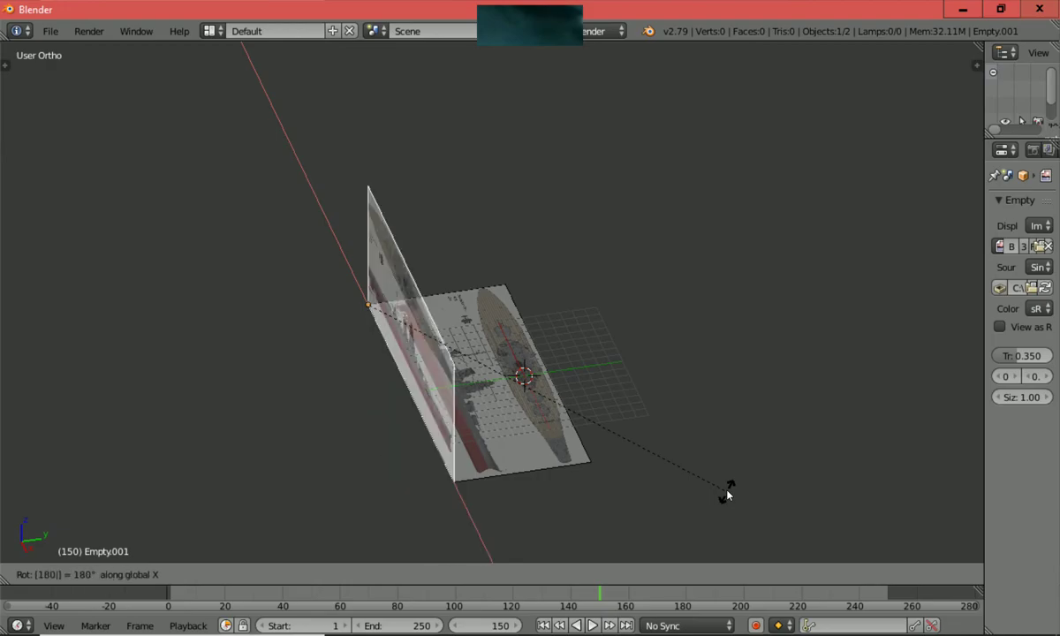
key(Return)
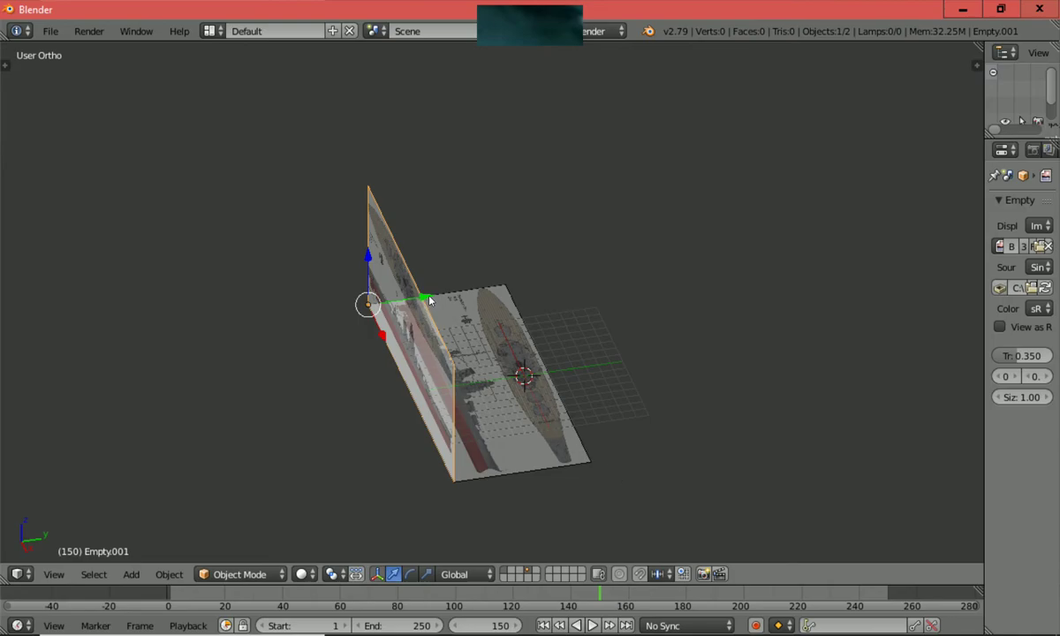
Step: Slide the upright copy about 8.19 units along Y and switch to Right Ortho view
drag(415, 302, 928, 323)
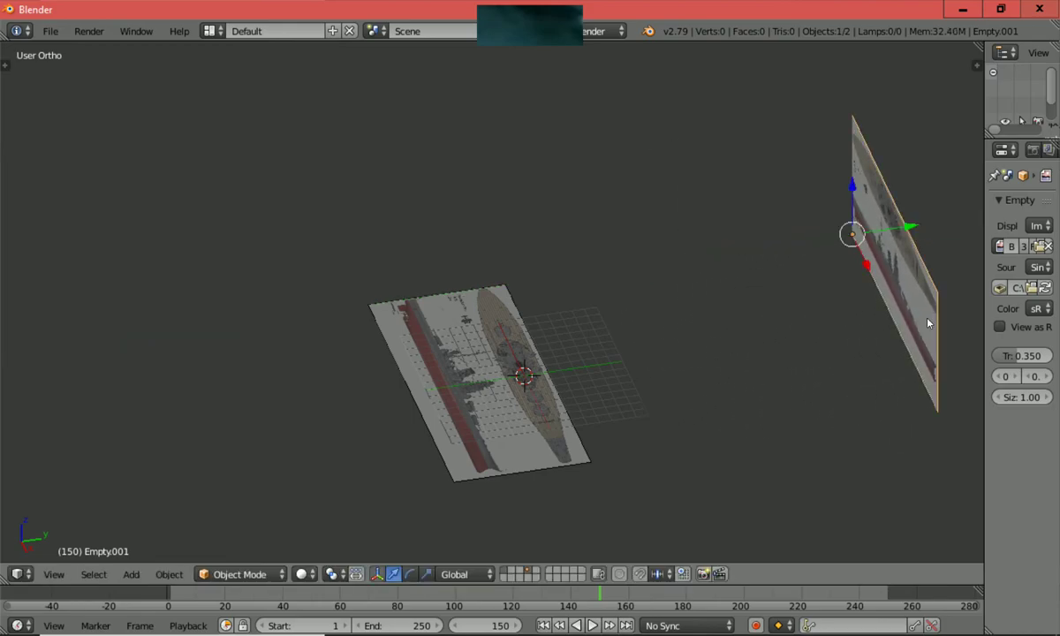
key(KP_3)
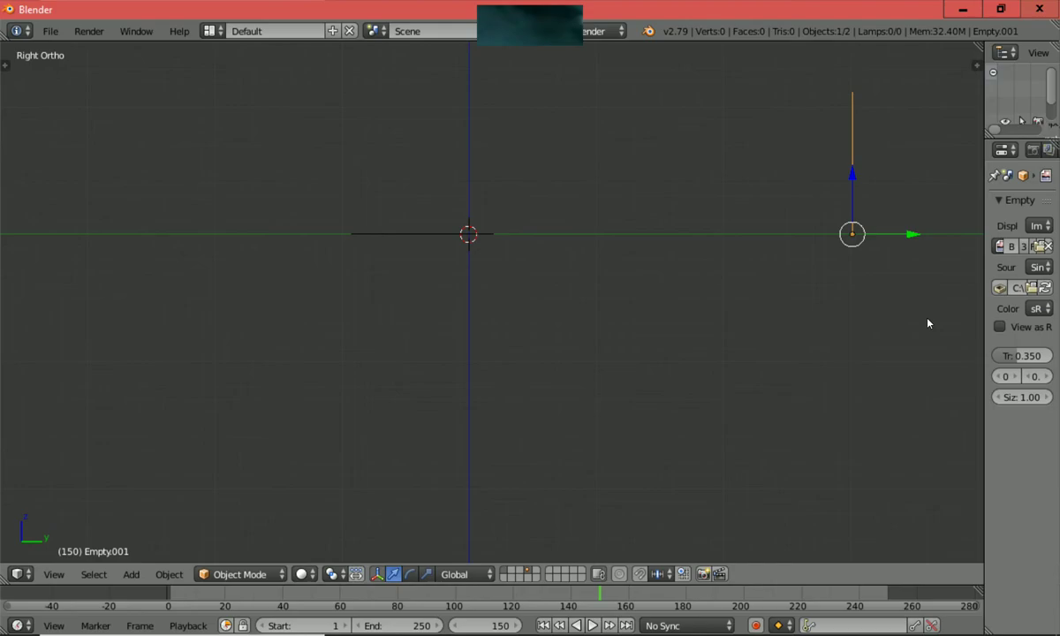
Step: Look over both ship blueprints in Top Ortho view, framing them and zooming in
key(KP_7)
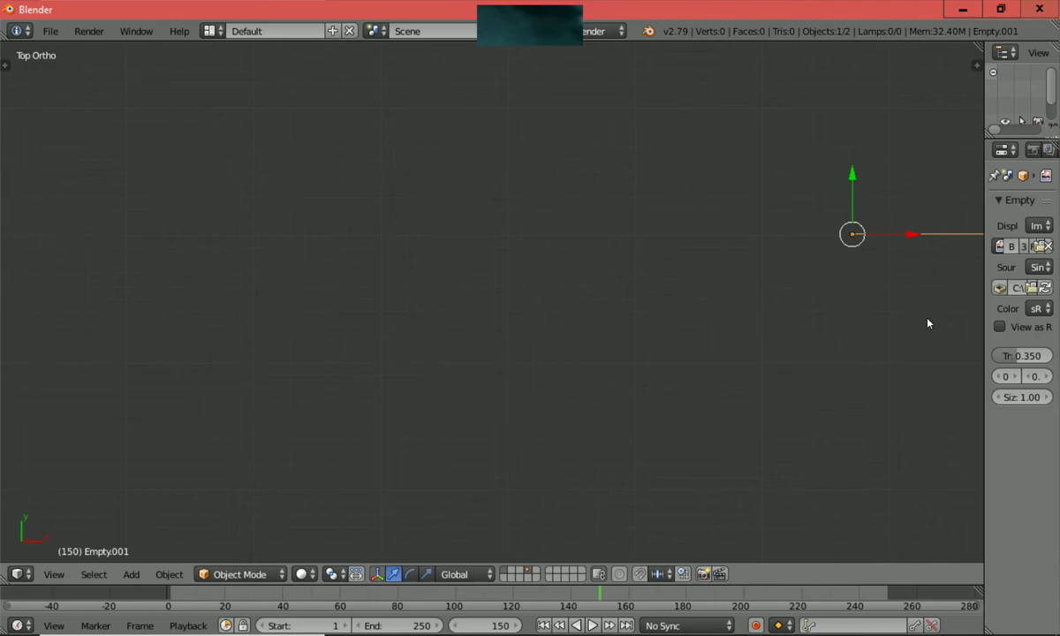
key(Home)
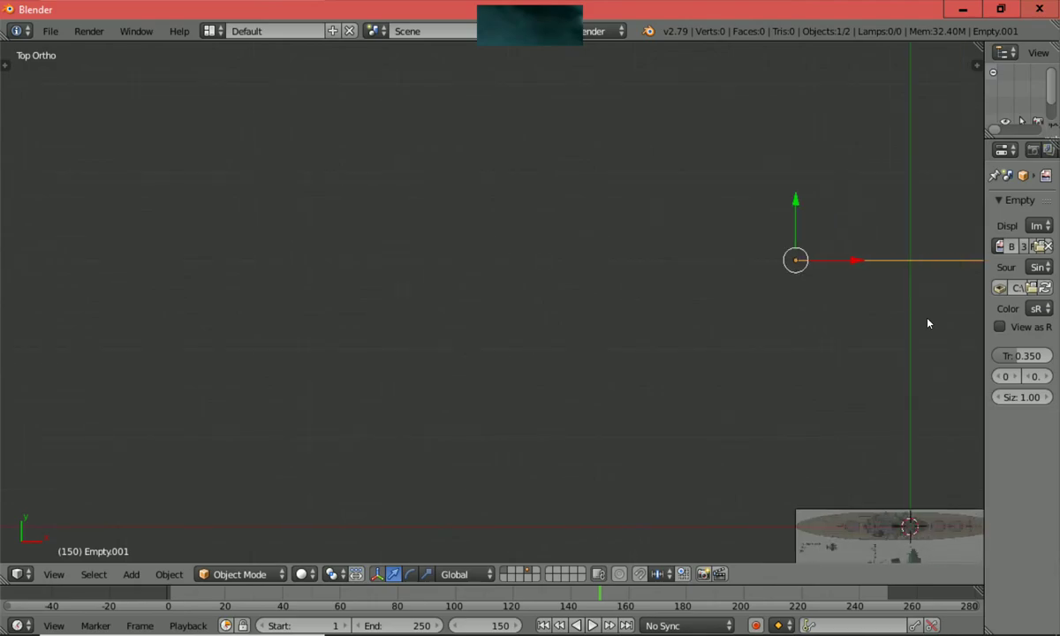
ctrl+scroll(918, 318, down, 6)
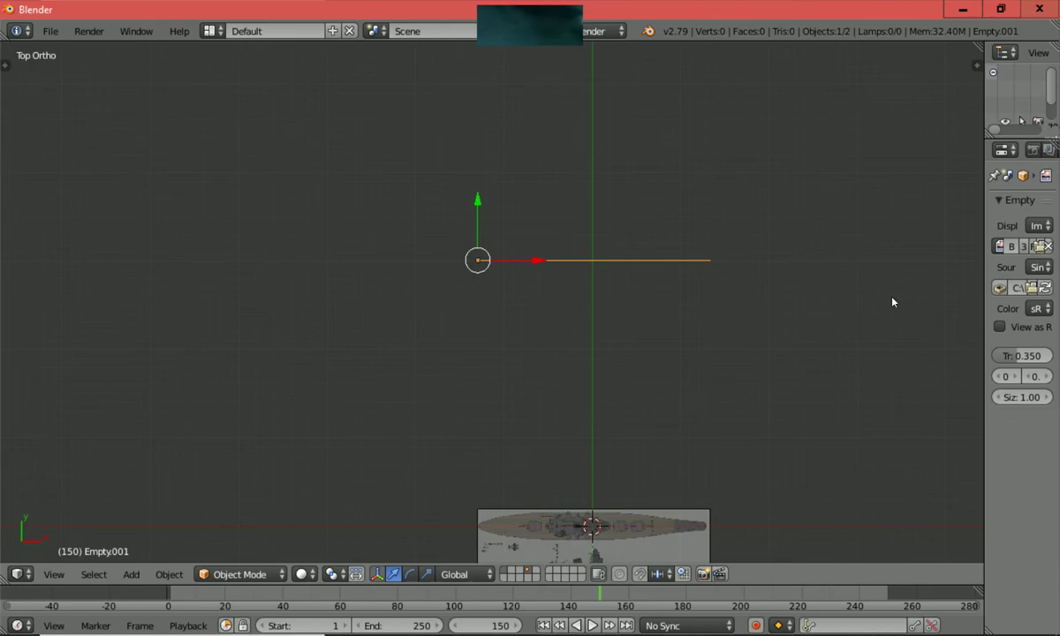
shift+scroll(887, 296, down, 2)
shift+scroll(882, 290, down, 1)
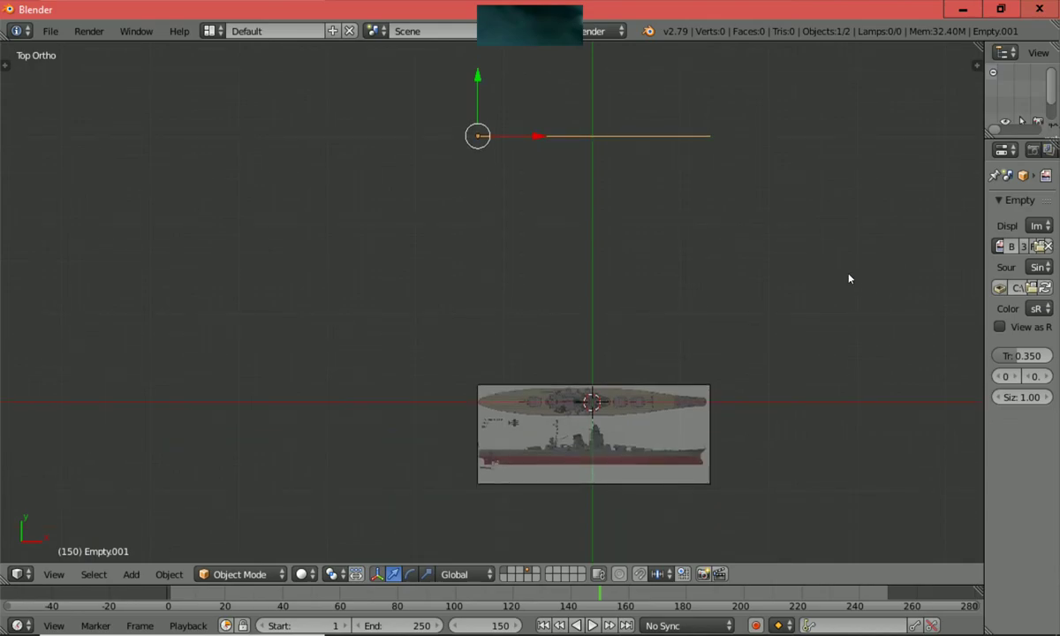
ctrl+scroll(826, 268, up, 1)
ctrl+scroll(826, 268, down, 2)
ctrl+scroll(824, 267, down, 2)
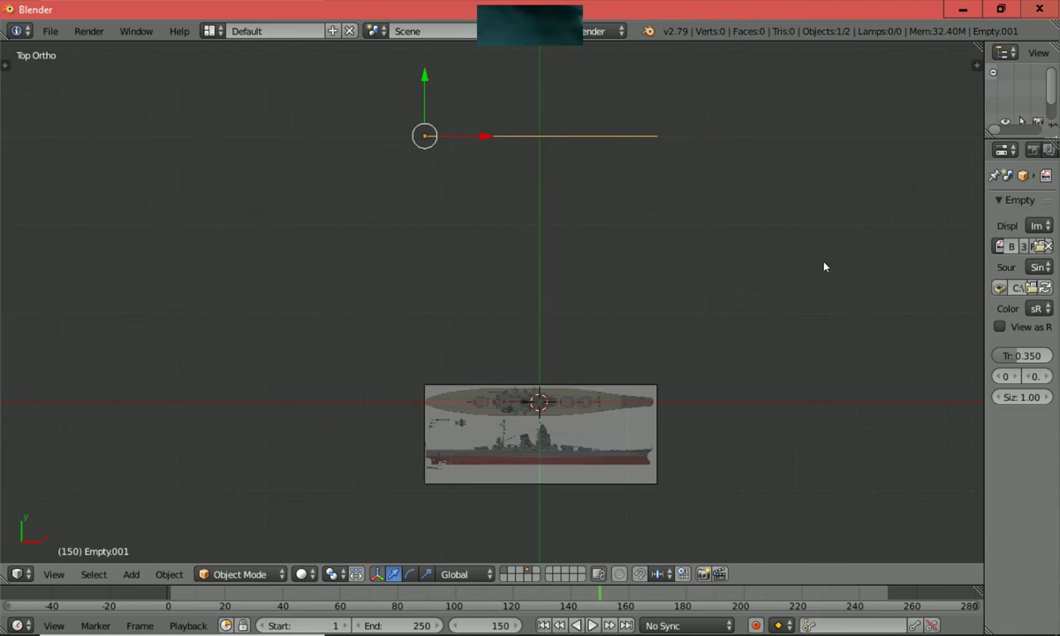
Step: Zoom back out on the blueprints, then switch to Front Ortho view
scroll(824, 267, up, 1)
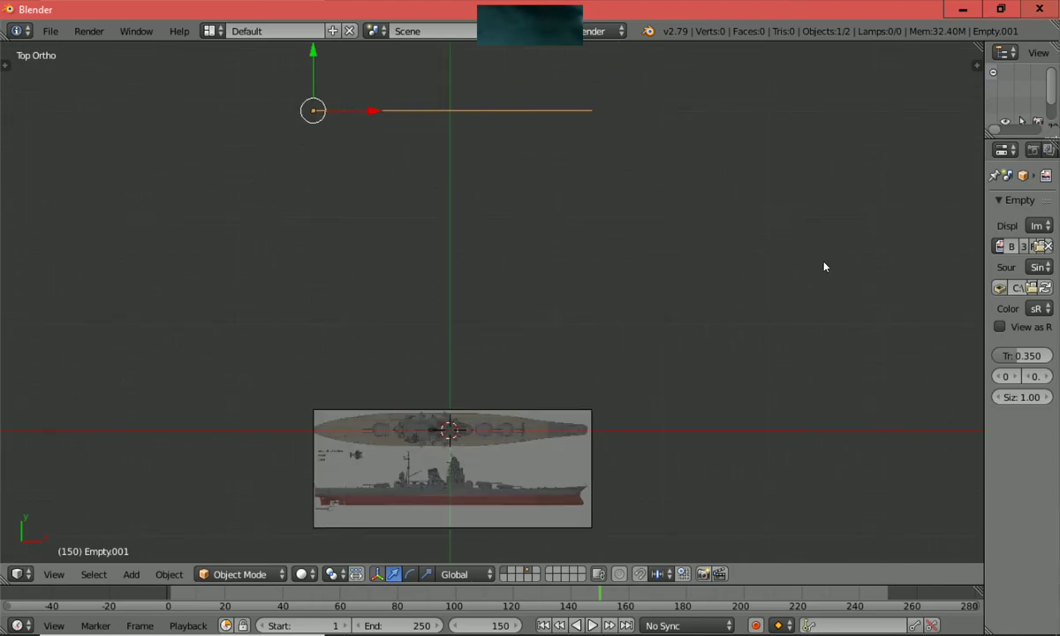
ctrl+scroll(824, 265, up, 3)
scroll(822, 264, up, 1)
ctrl+scroll(821, 264, up, 1)
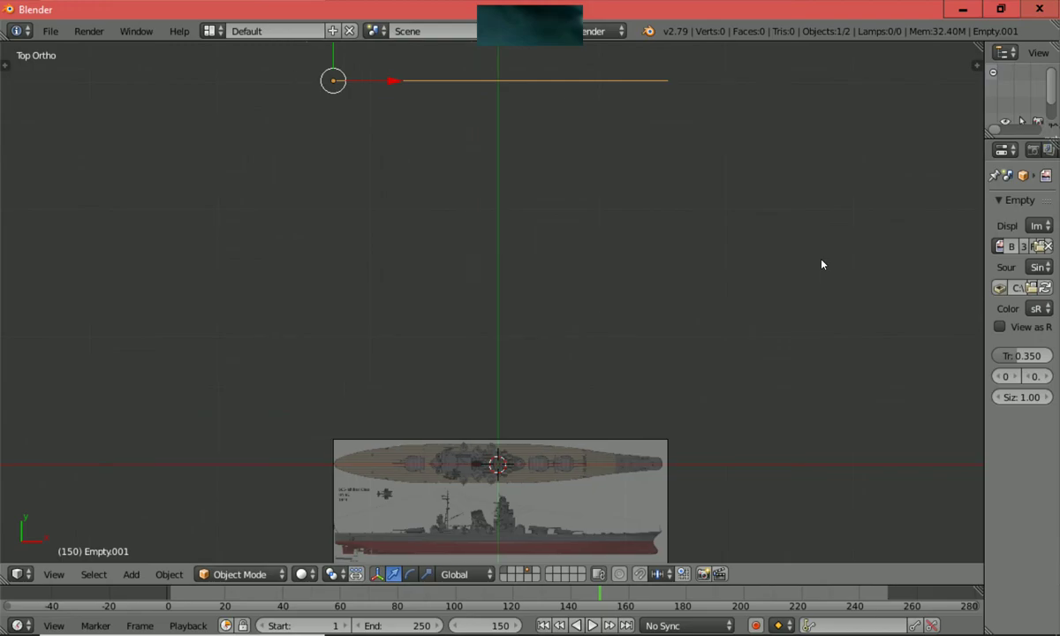
ctrl+scroll(821, 263, up, 1)
shift+scroll(821, 264, up, 1)
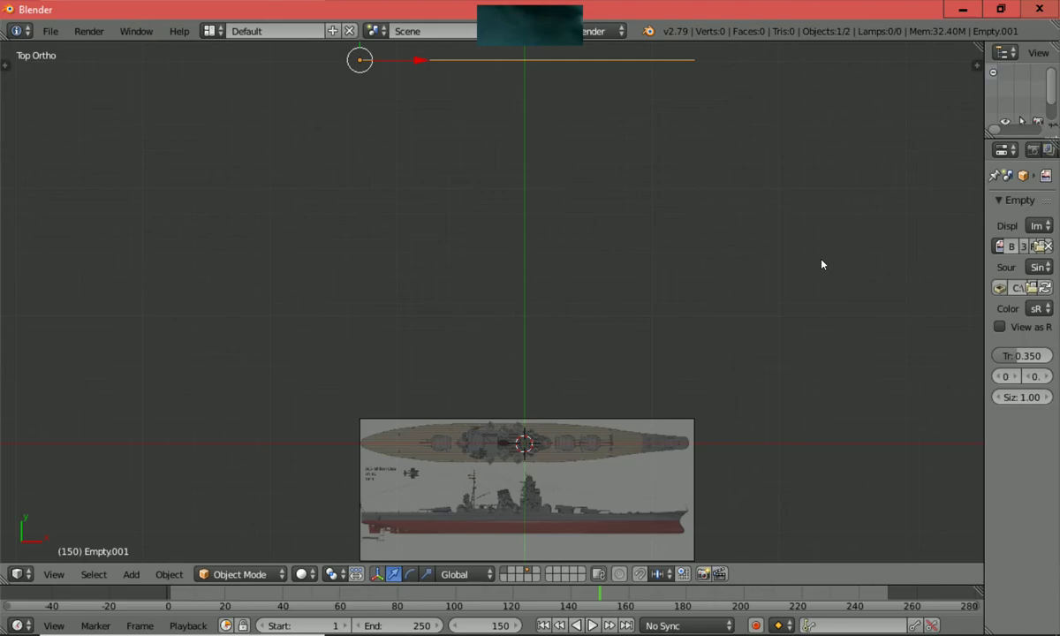
key(KP_1)
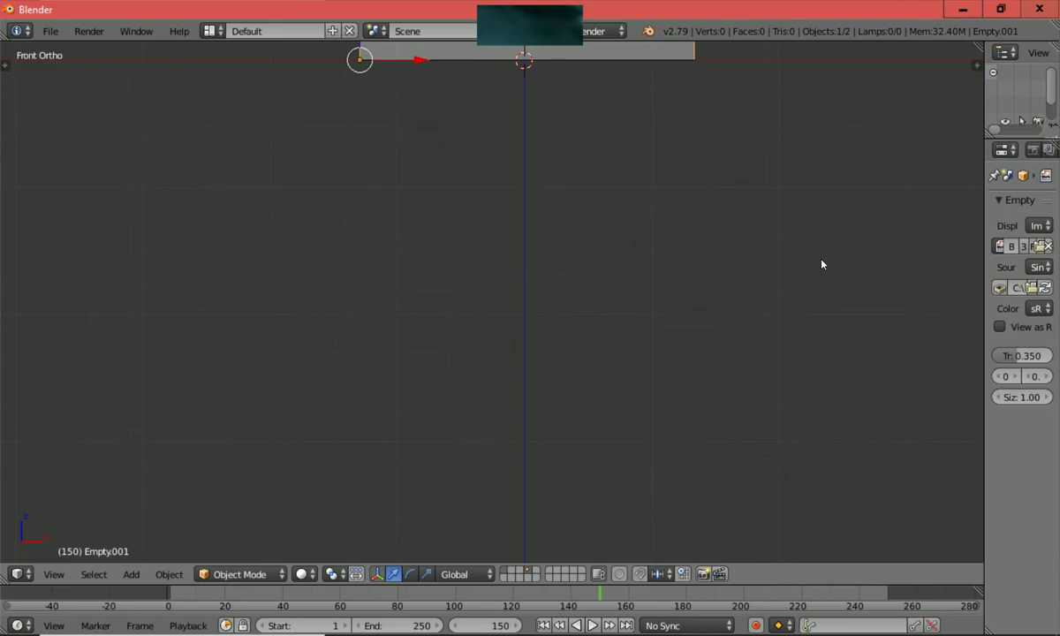
shift+scroll(822, 264, up, 8)
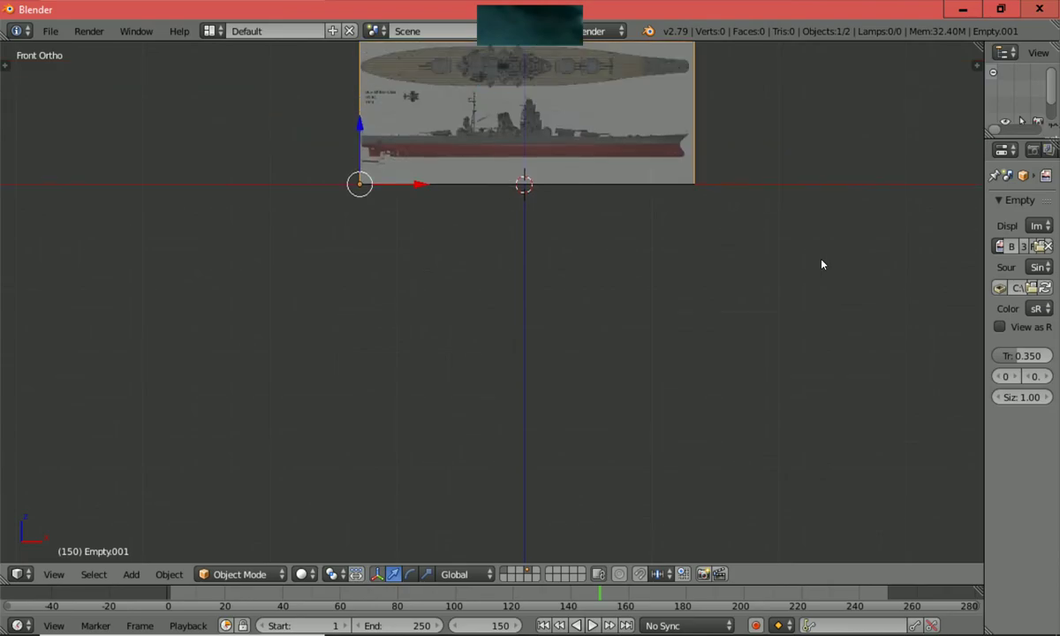
shift+scroll(822, 264, up, 2)
scroll(822, 264, up, 3)
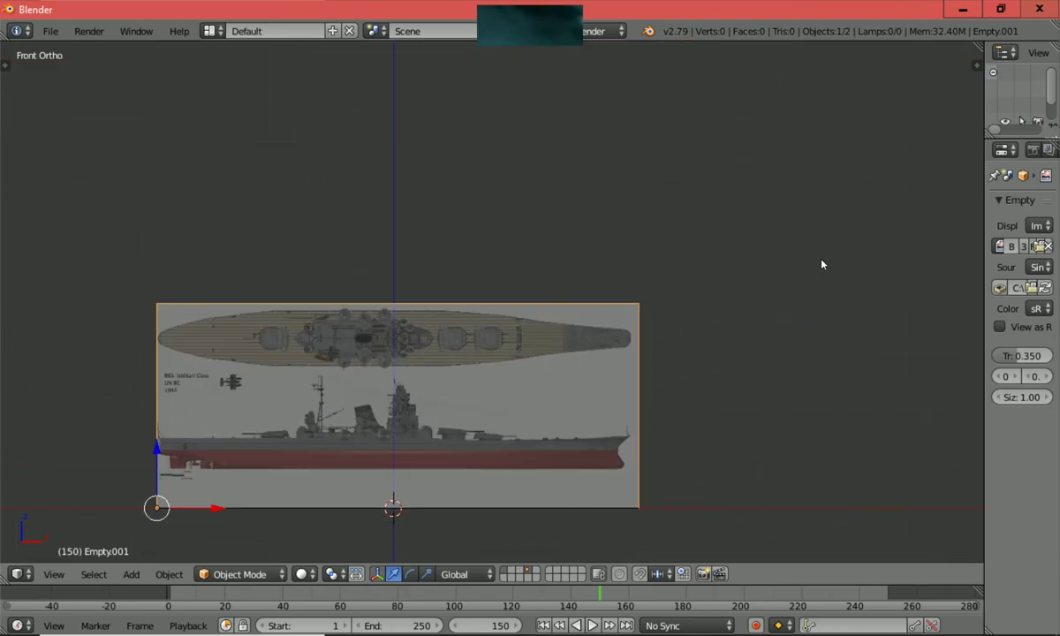
shift+scroll(821, 264, down, 3)
shift+scroll(820, 261, down, 2)
ctrl+scroll(817, 257, down, 4)
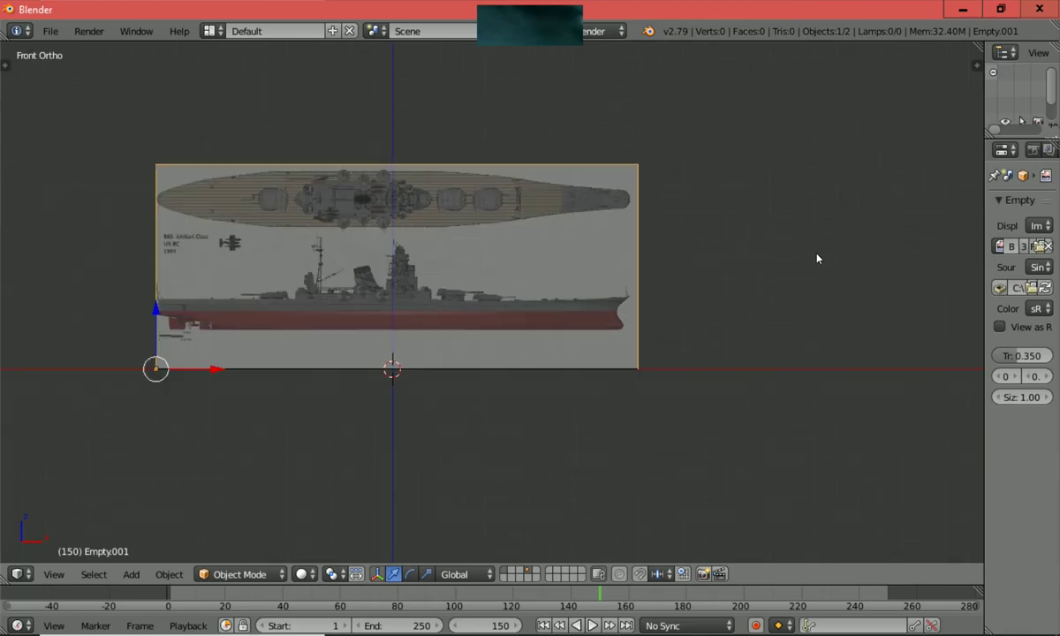
scroll(814, 256, up, 2)
ctrl+scroll(814, 256, down, 4)
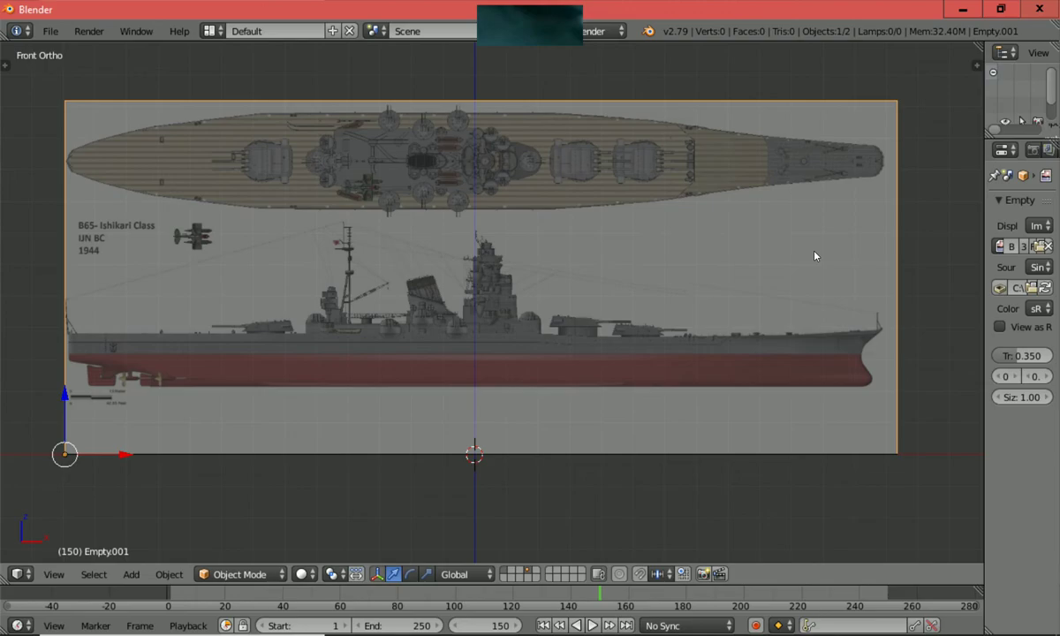
key(a)
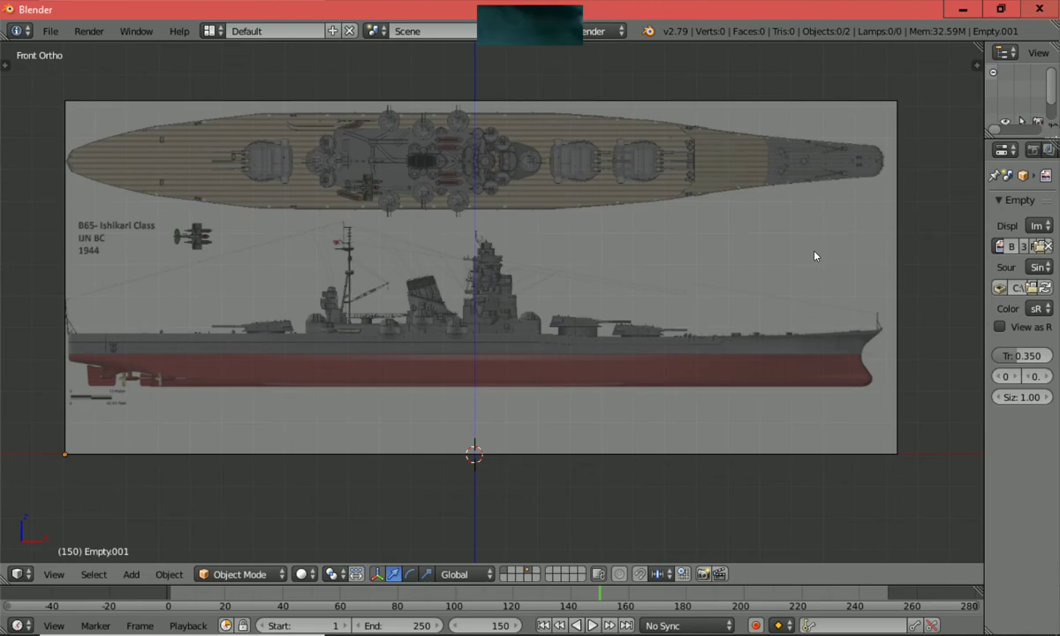
key(KP_5)
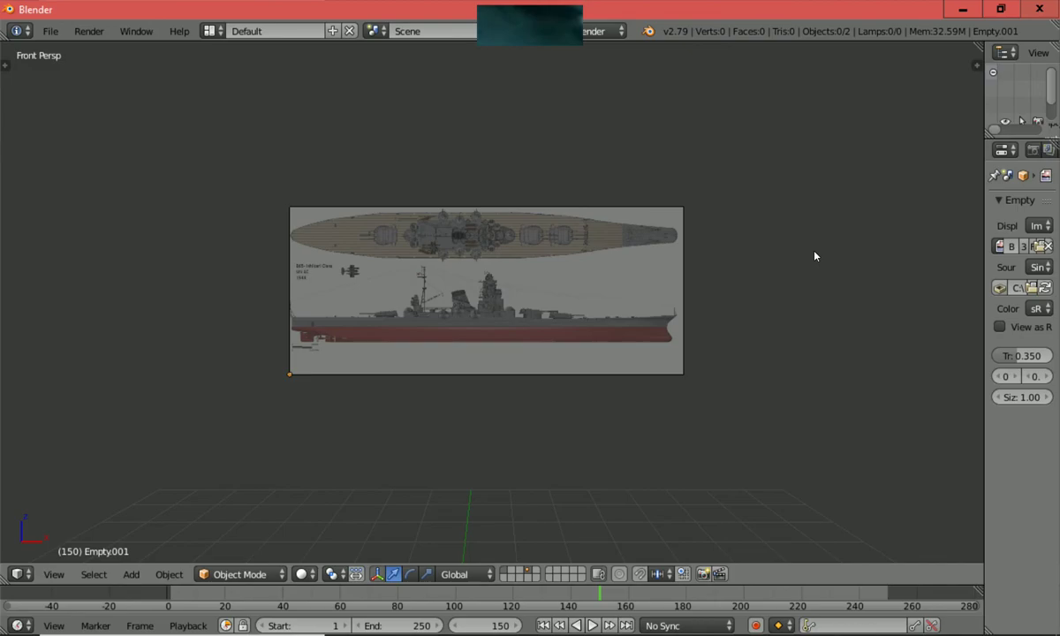
key(KP_5)
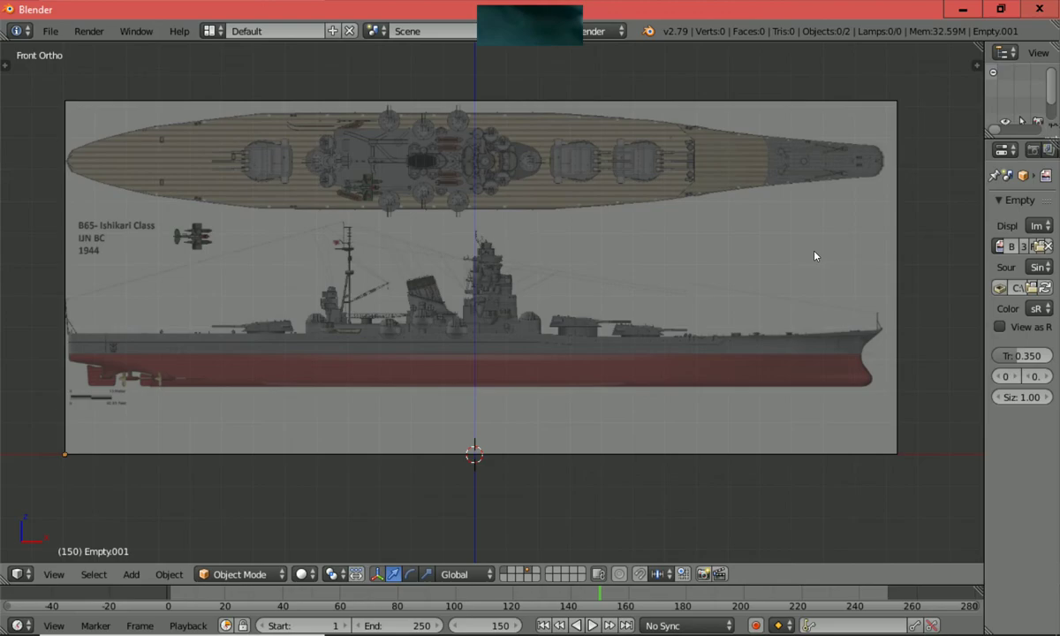
scroll(815, 256, down, 2)
middle_drag(815, 256, 781, 297)
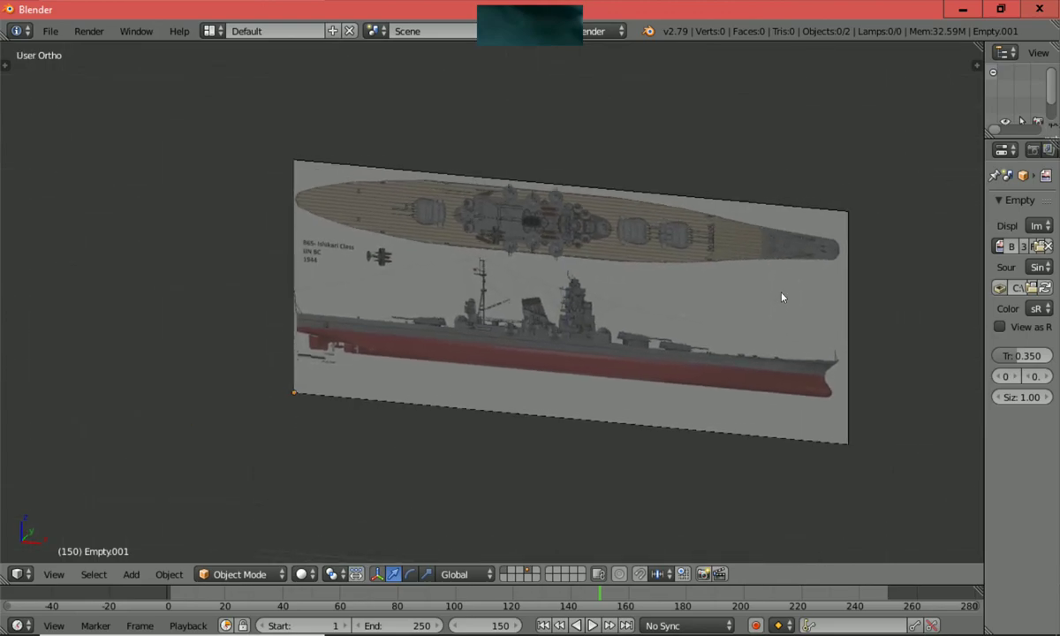
scroll(782, 298, down, 3)
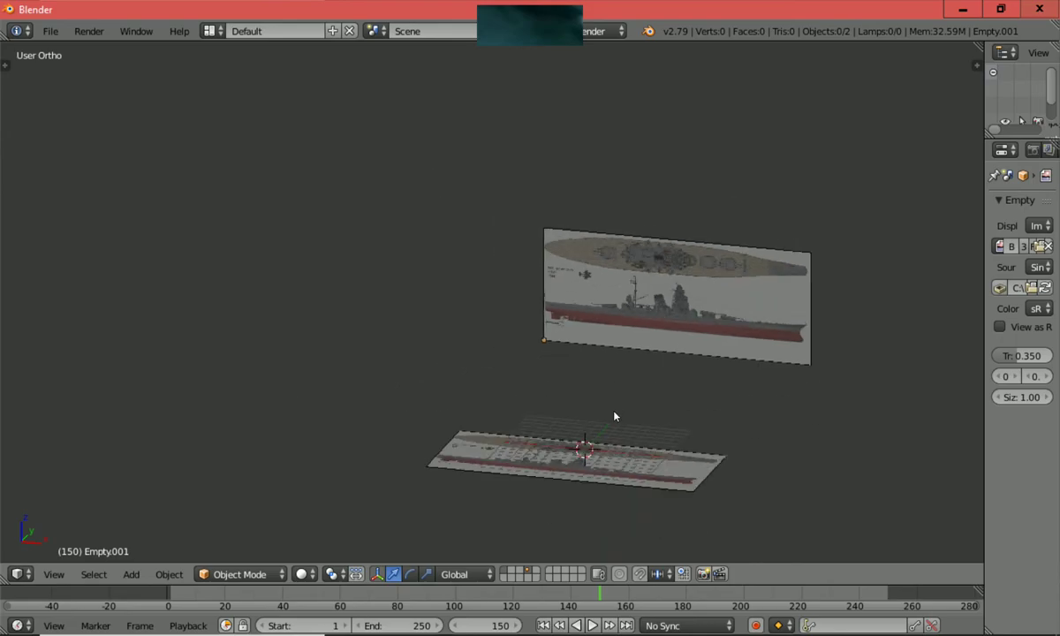
shift+scroll(615, 415, down, 4)
scroll(615, 415, up, 4)
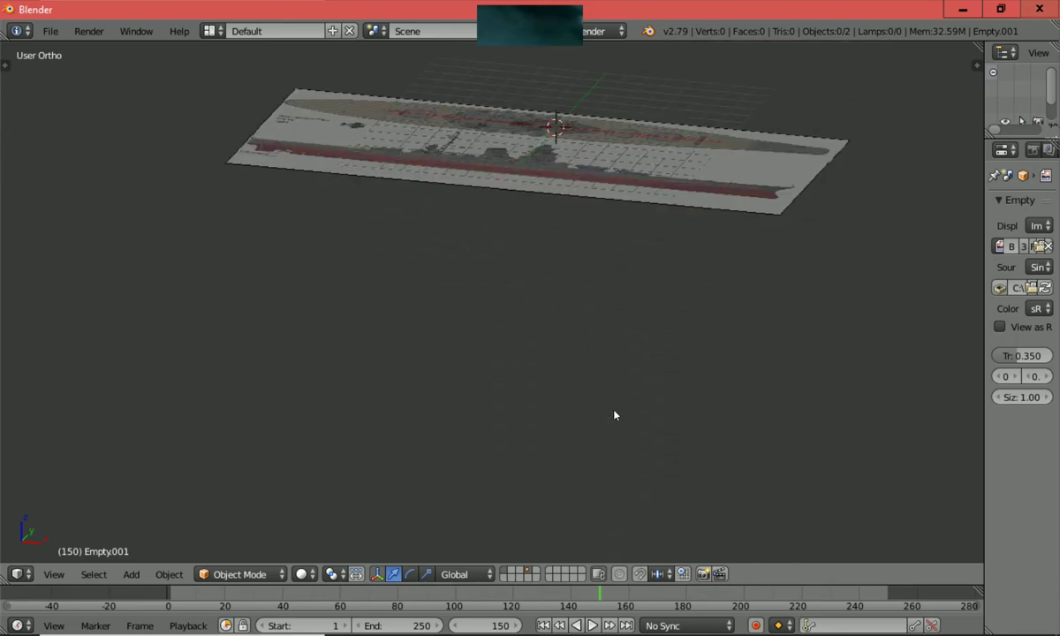
shift+scroll(615, 411, up, 4)
scroll(617, 406, up, 3)
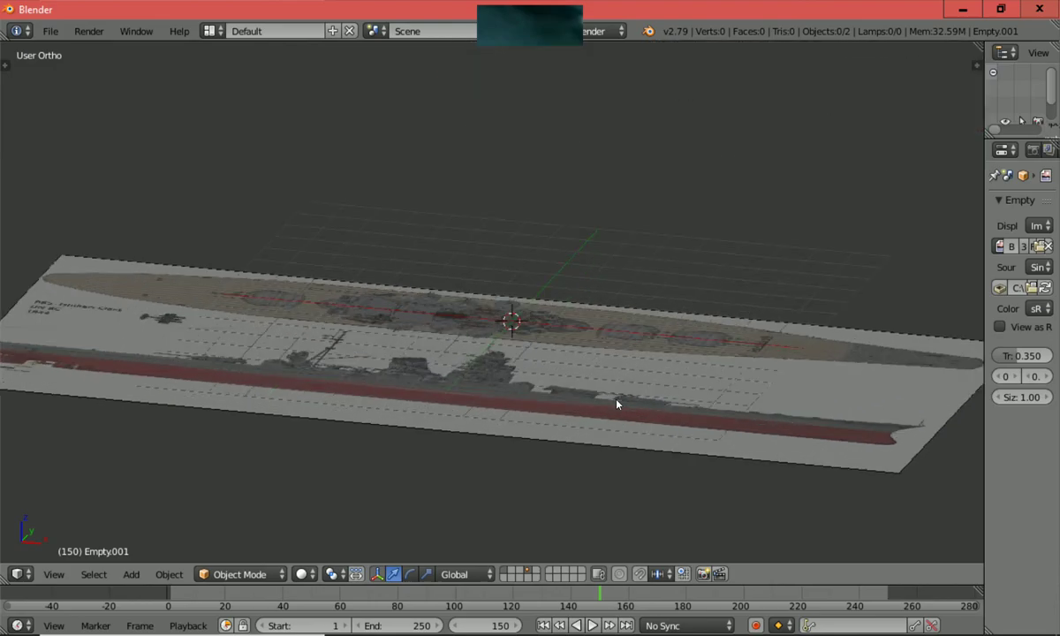
scroll(614, 404, down, 3)
middle_drag(611, 404, 319, 446)
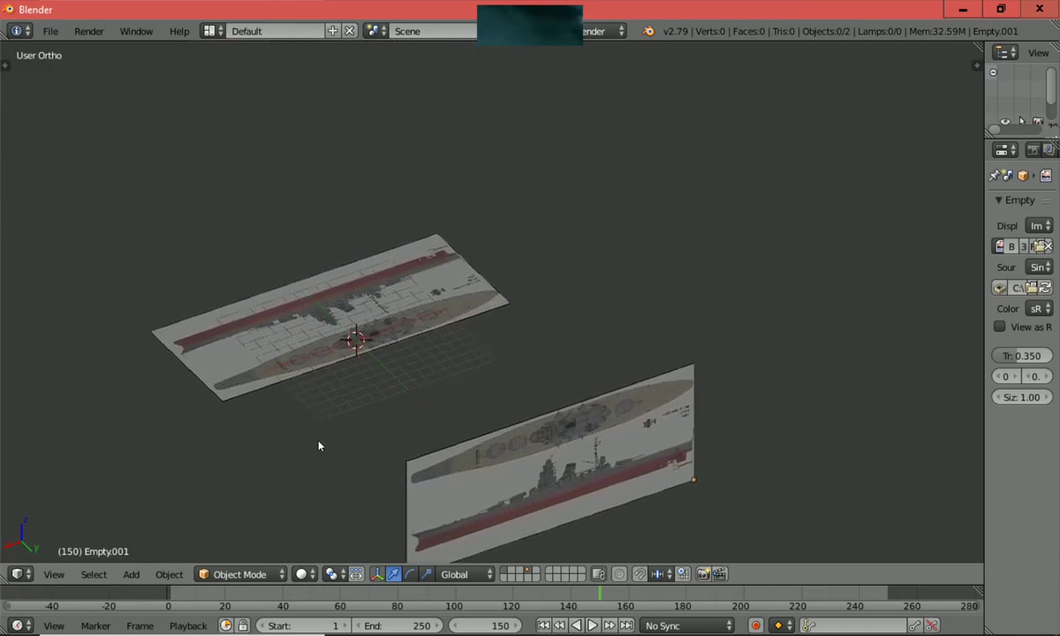
scroll(320, 445, up, 4)
scroll(321, 443, down, 2)
scroll(322, 443, up, 3)
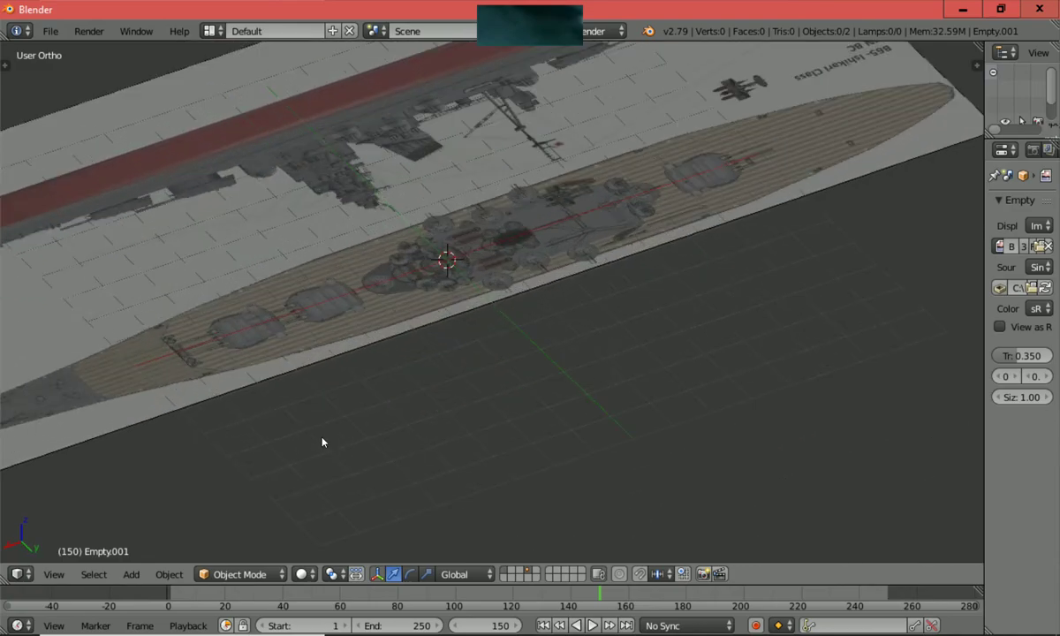
shift+scroll(322, 442, up, 3)
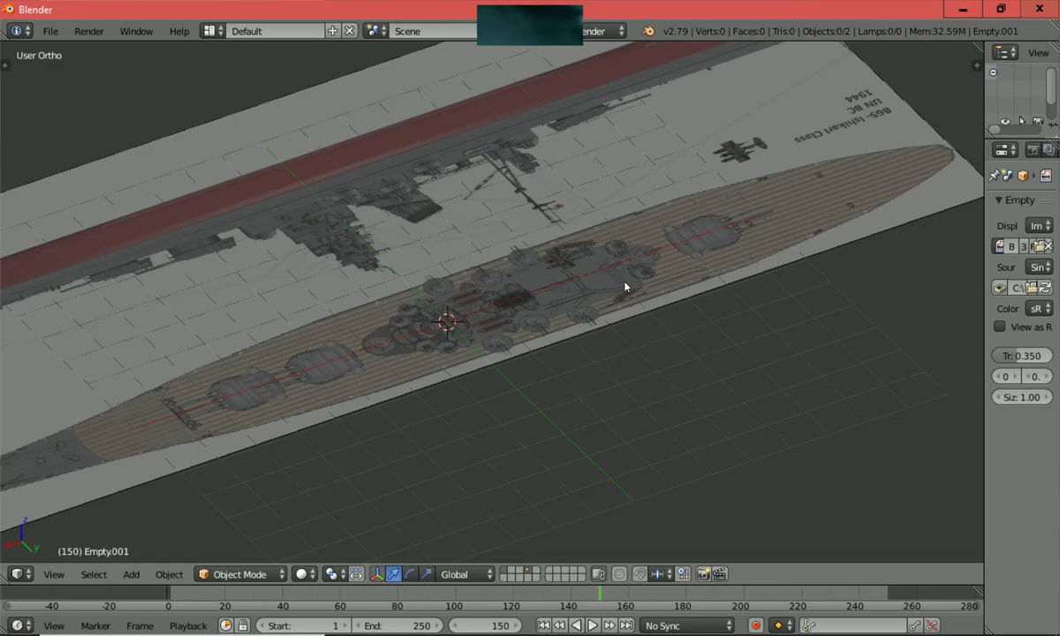
shift+scroll(625, 288, down, 2)
scroll(625, 288, down, 6)
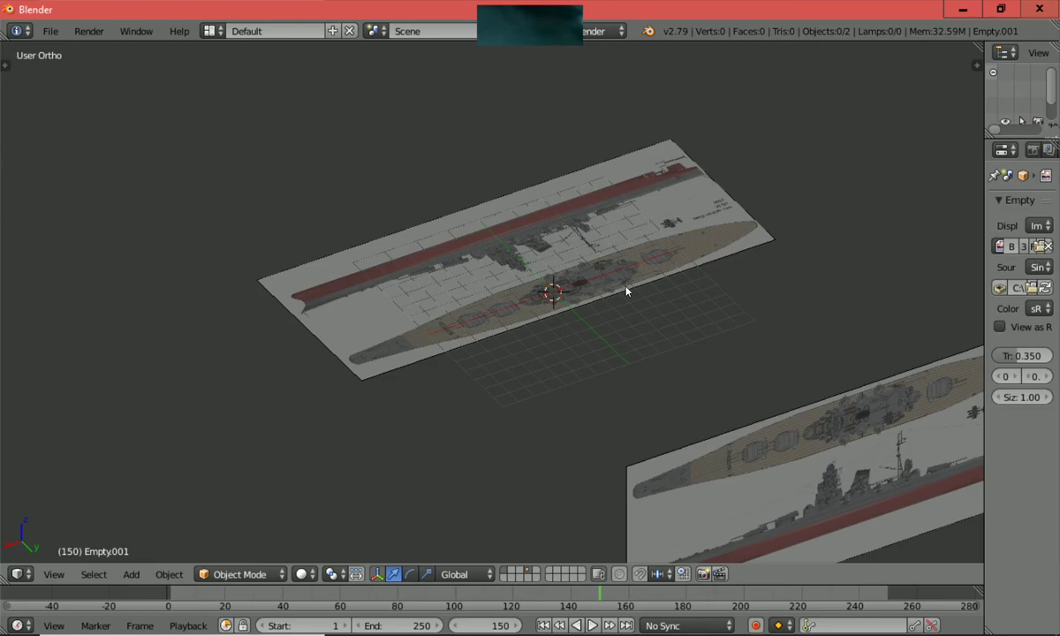
middle_drag(627, 291, 760, 295)
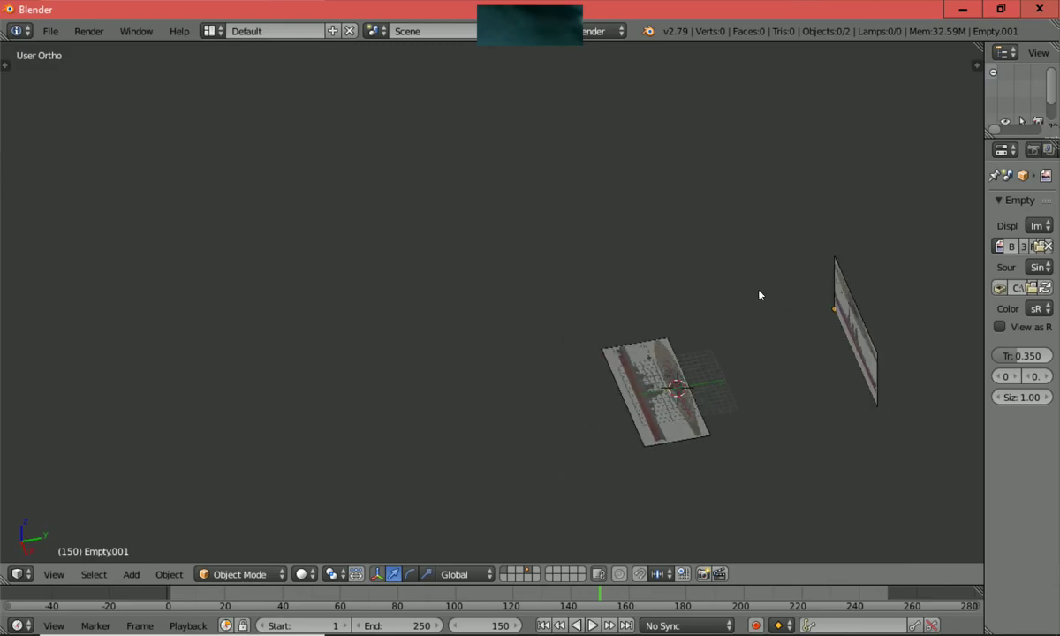
Step: Drag the flat top-view blueprint about 20 units down along Z, then deselect it
right_click(656, 446)
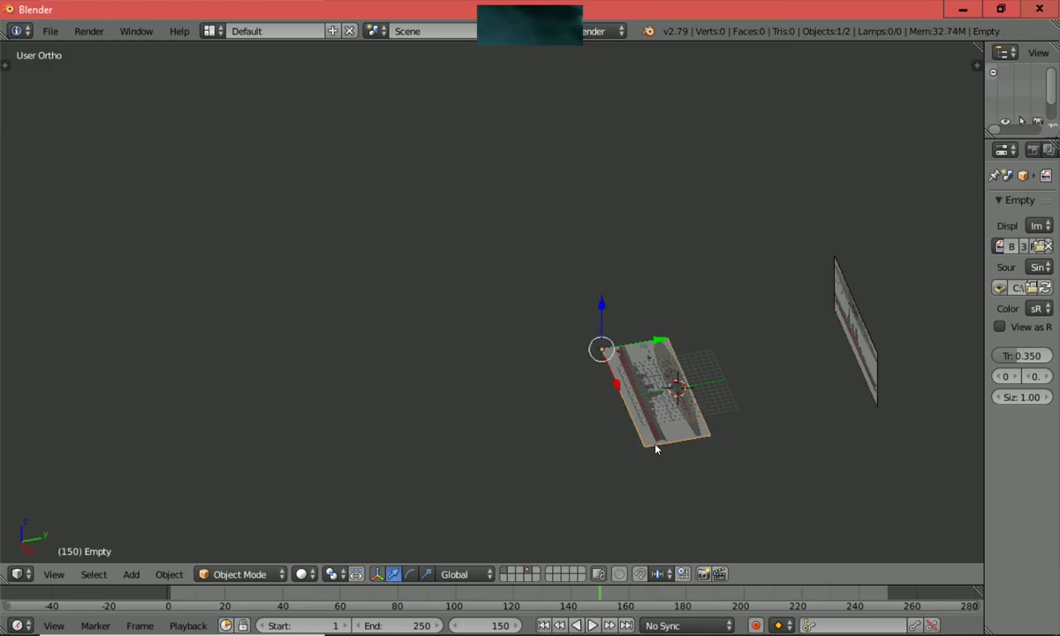
drag(601, 309, 596, 447)
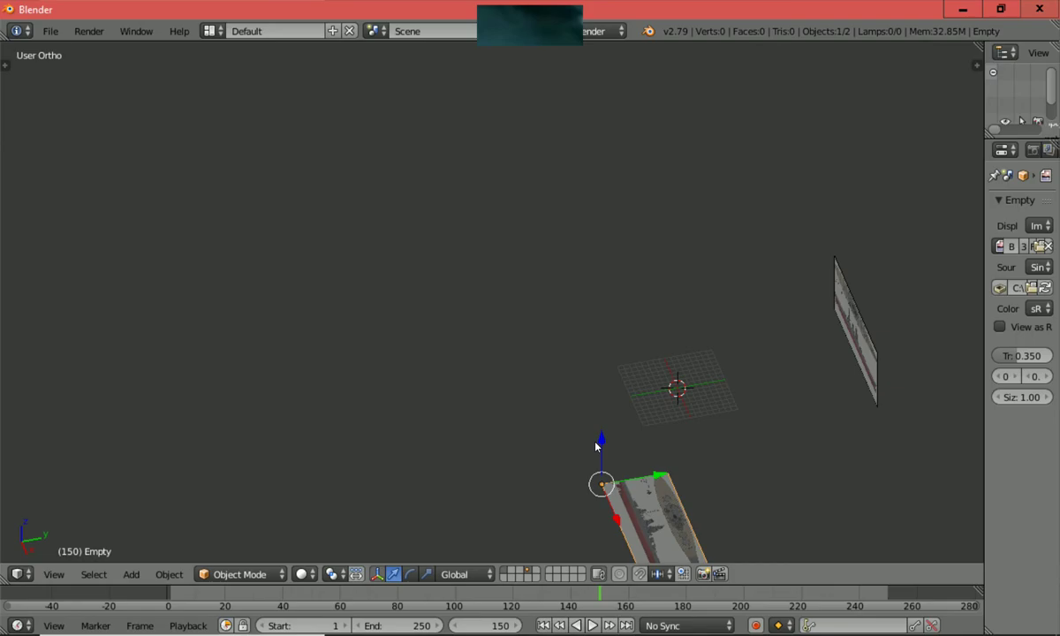
key(a)
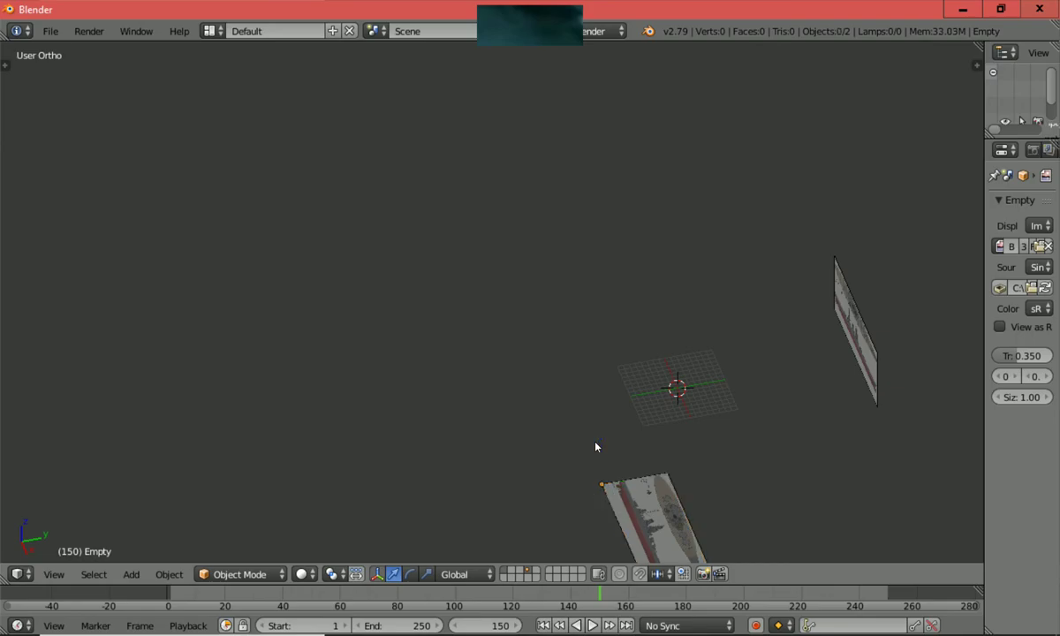
key(KP_7)
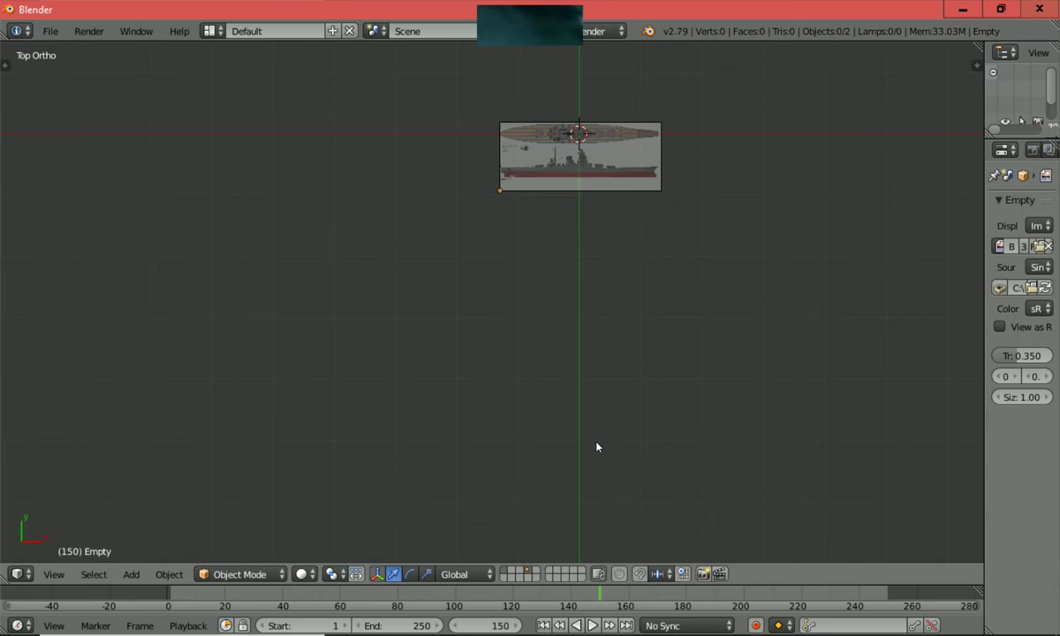
shift+scroll(596, 447, up, 2)
scroll(596, 447, up, 3)
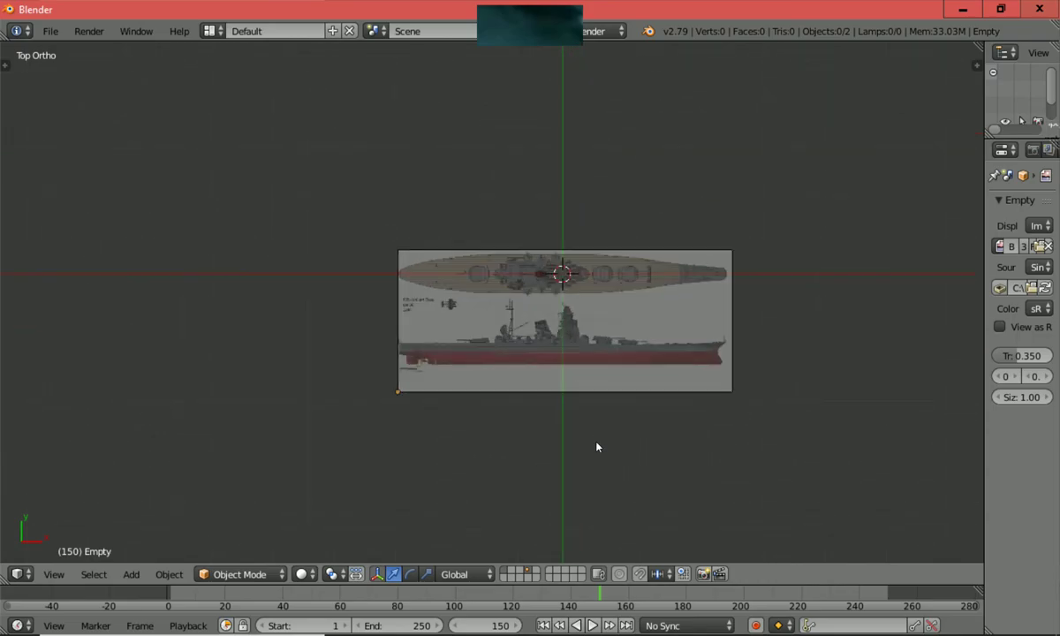
shift+scroll(597, 447, up, 2)
scroll(597, 434, up, 4)
scroll(598, 427, up, 2)
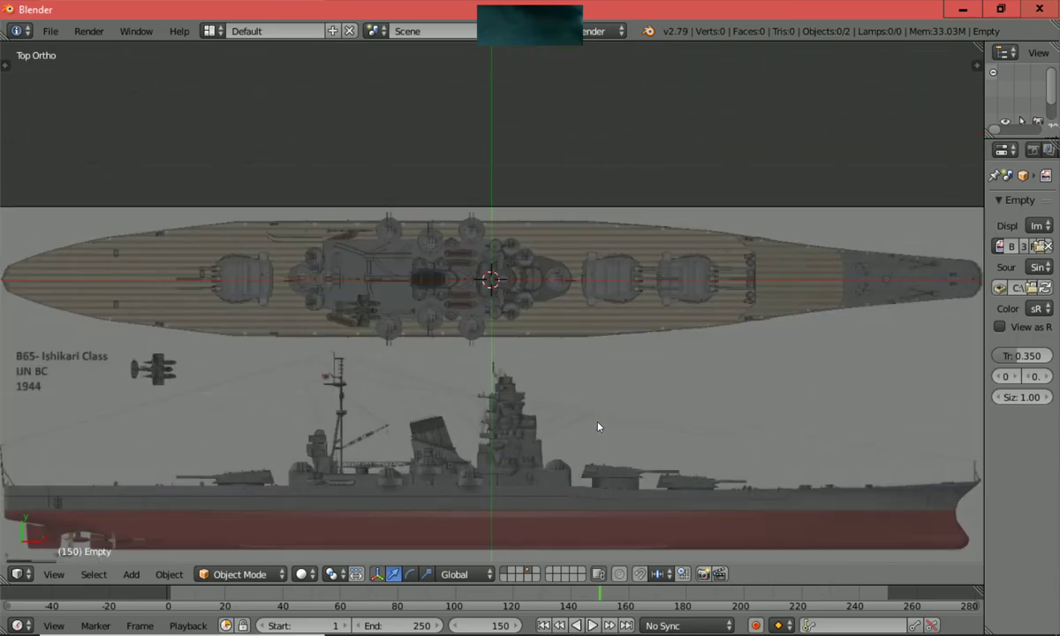
shift+scroll(598, 426, down, 1)
scroll(598, 428, down, 3)
scroll(598, 431, up, 1)
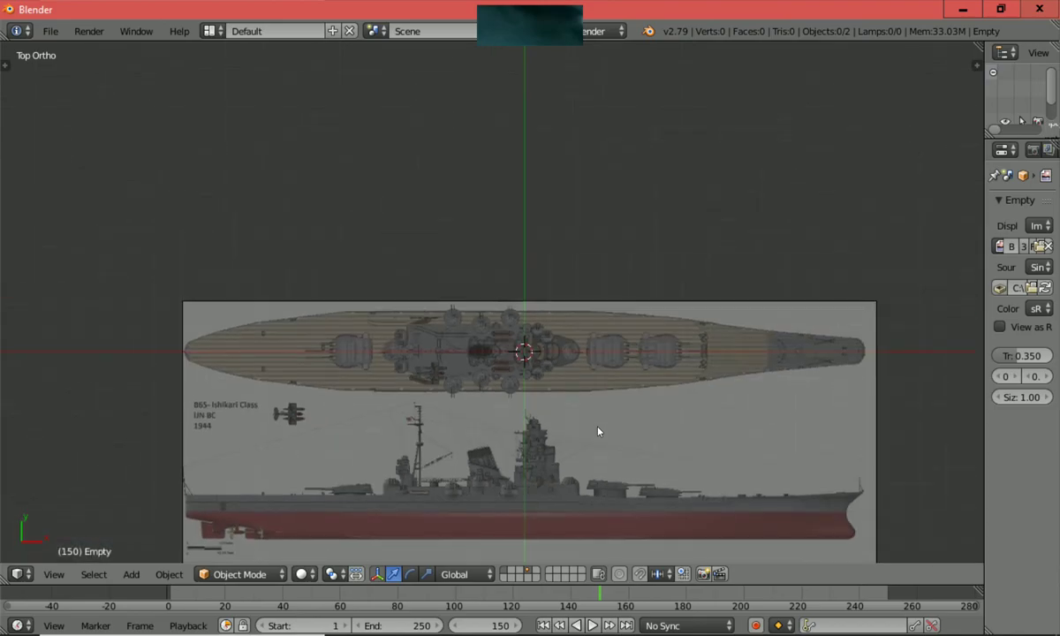
shift+scroll(598, 431, down, 1)
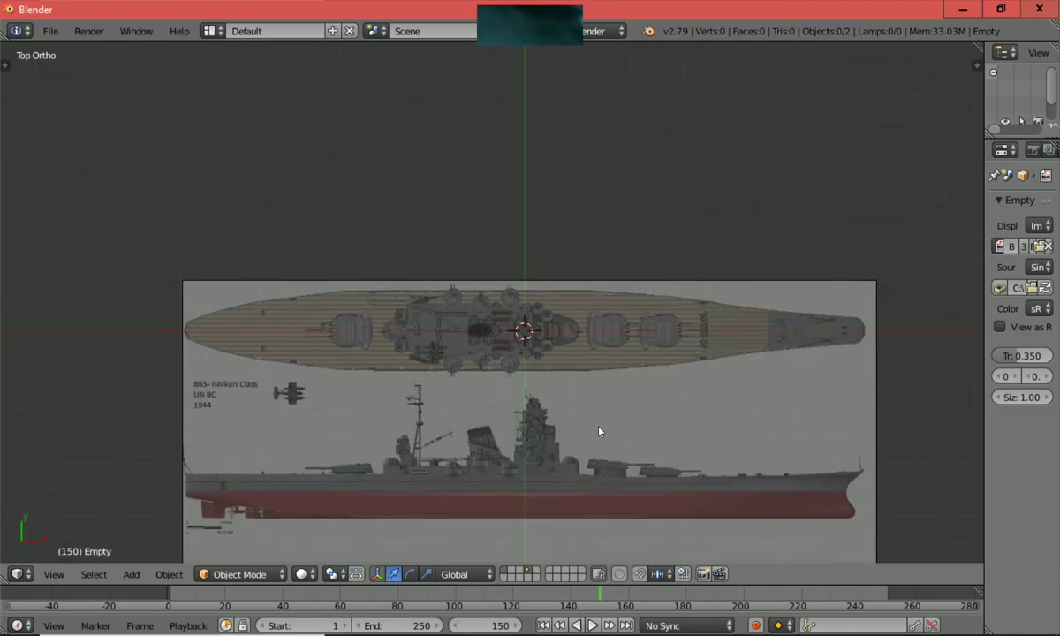
key(KP_5)
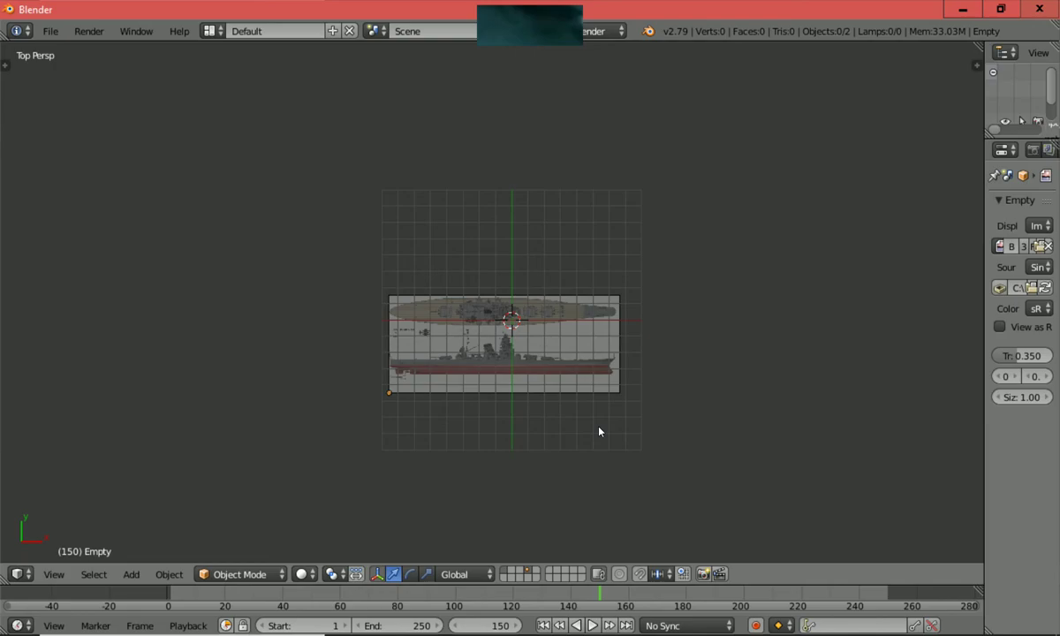
key(KP_5)
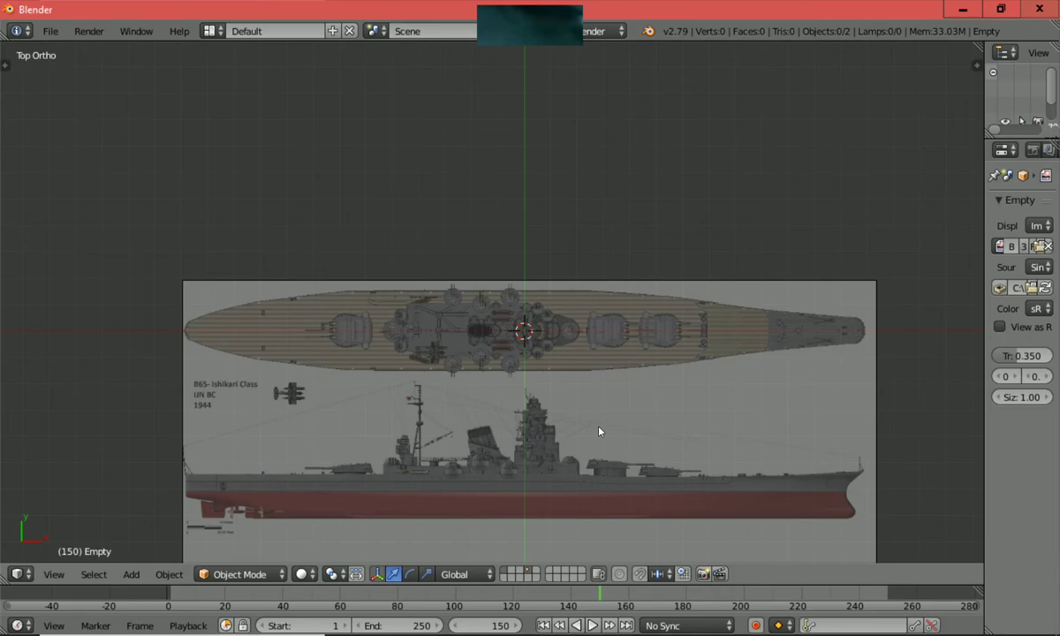
scroll(597, 440, down, 2)
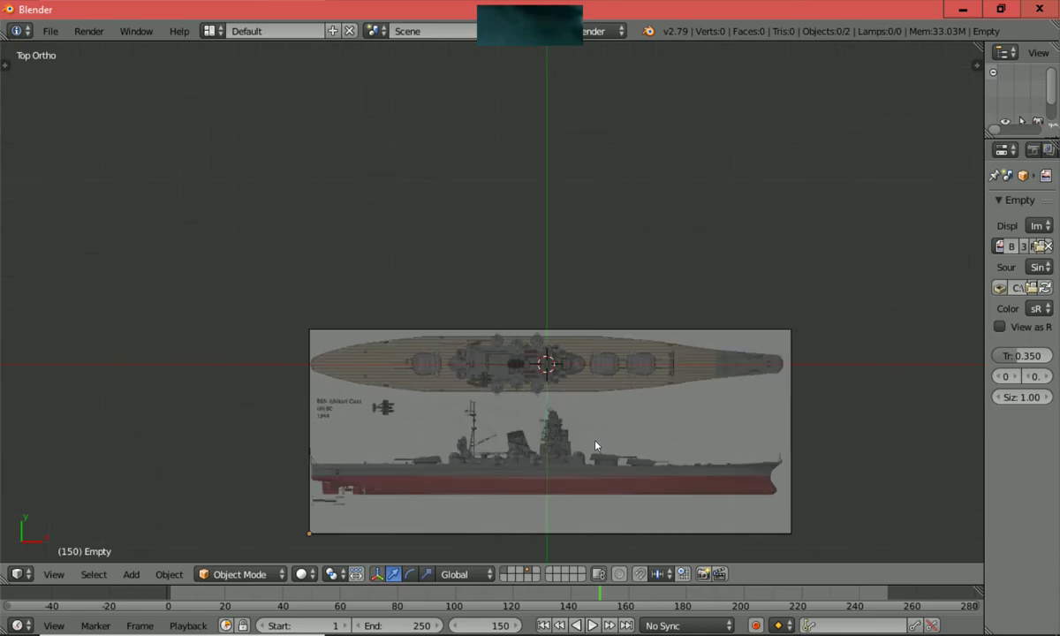
key(KP_3)
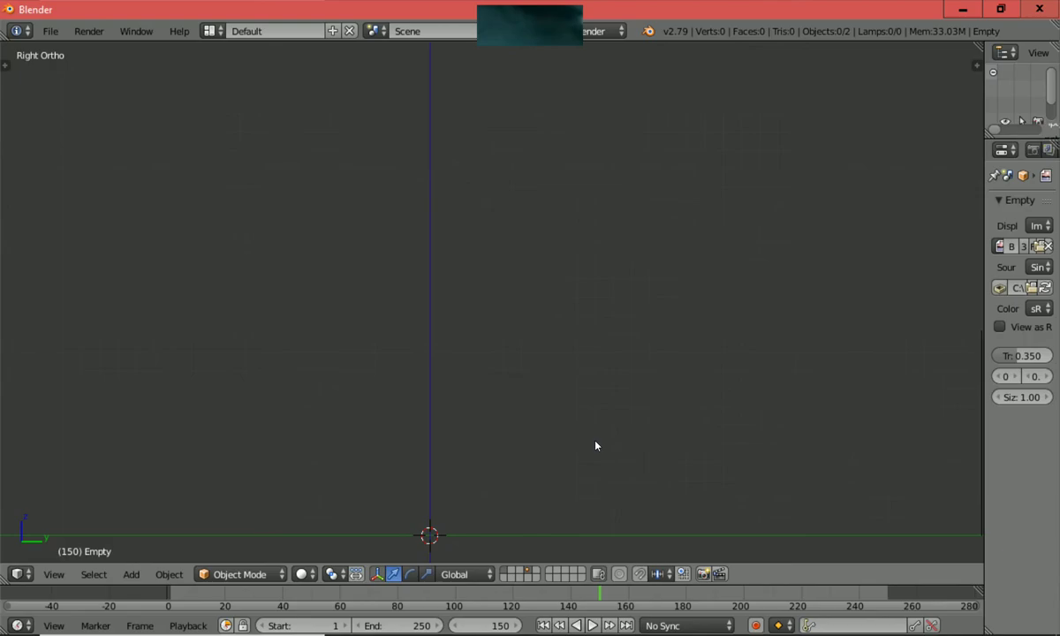
key(KP_1)
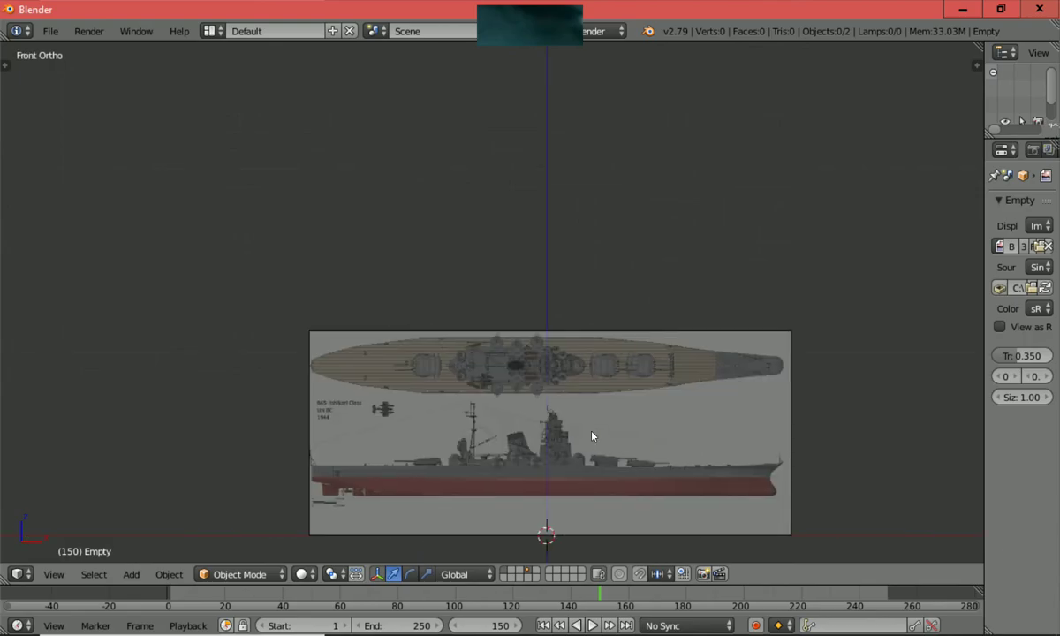
scroll(592, 438, down, 1)
shift+scroll(592, 438, down, 2)
scroll(592, 436, up, 4)
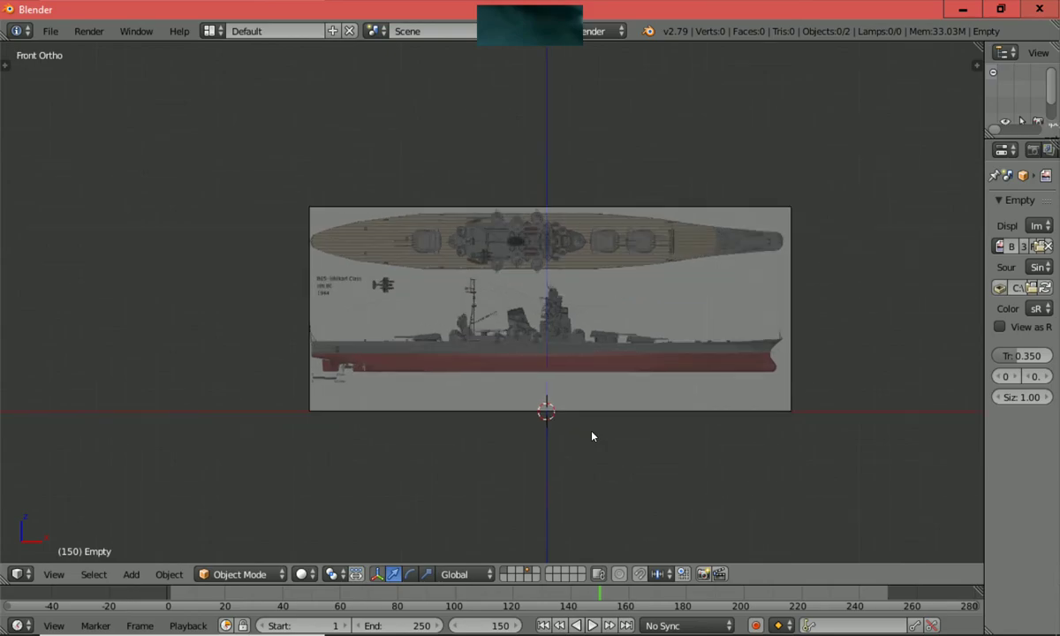
scroll(592, 437, down, 1)
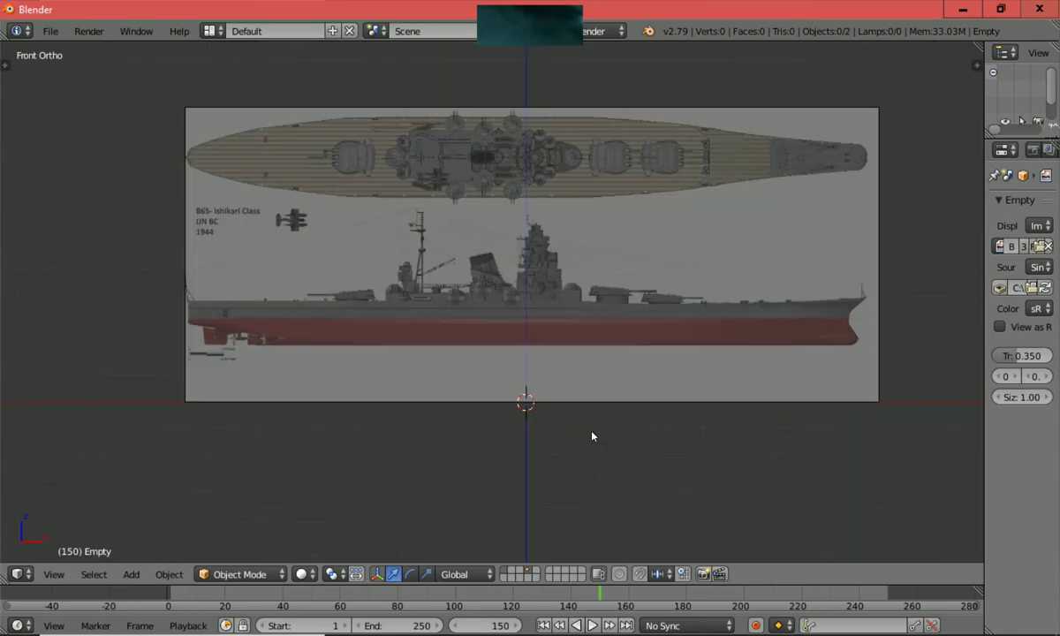
scroll(592, 436, up, 1)
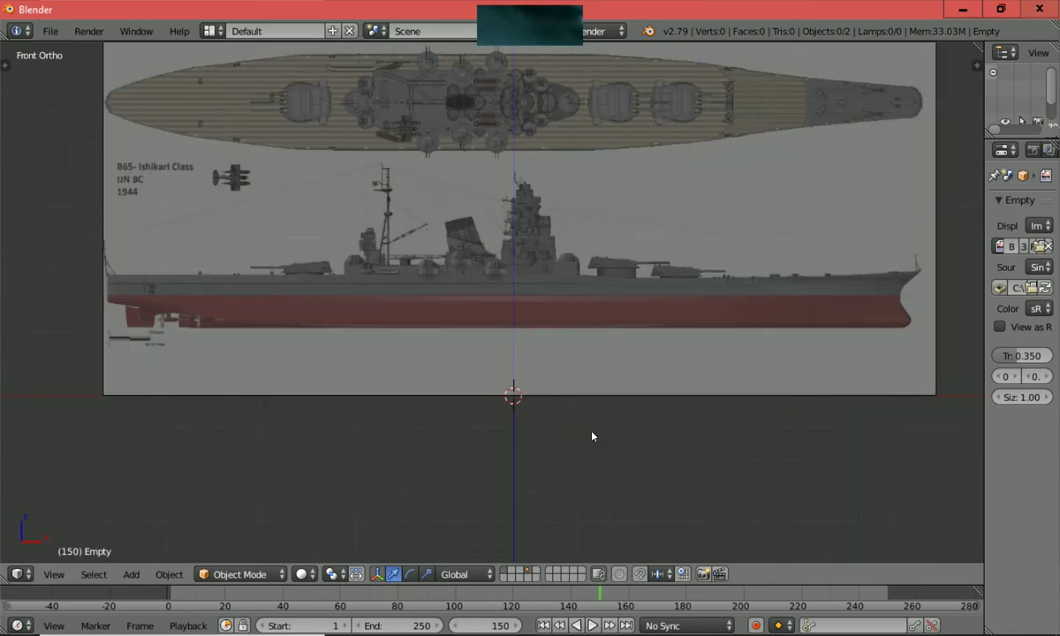
scroll(592, 436, down, 1)
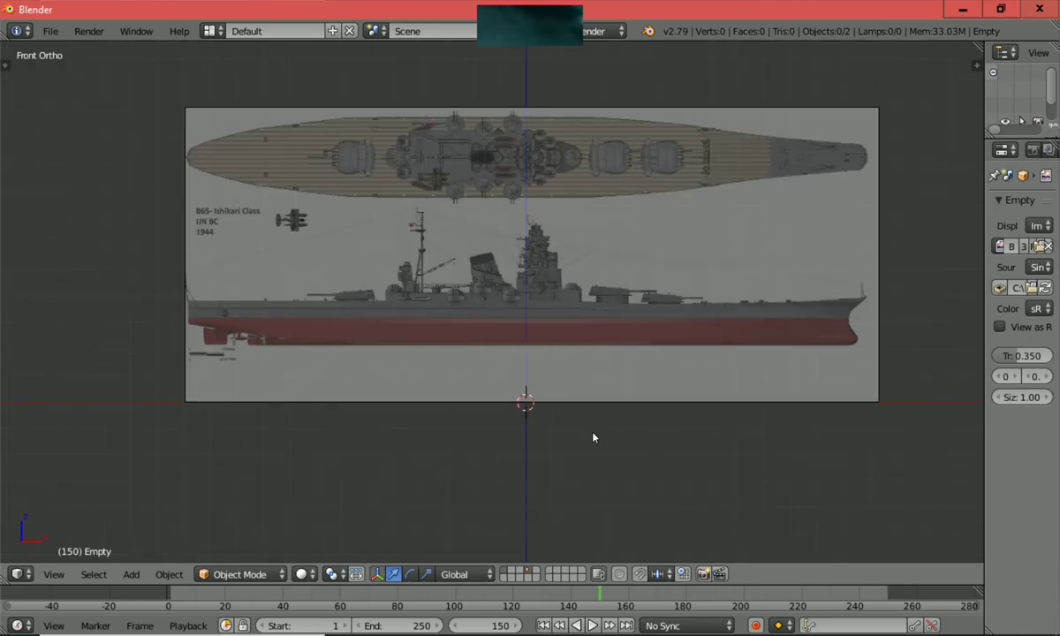
key(KP_7)
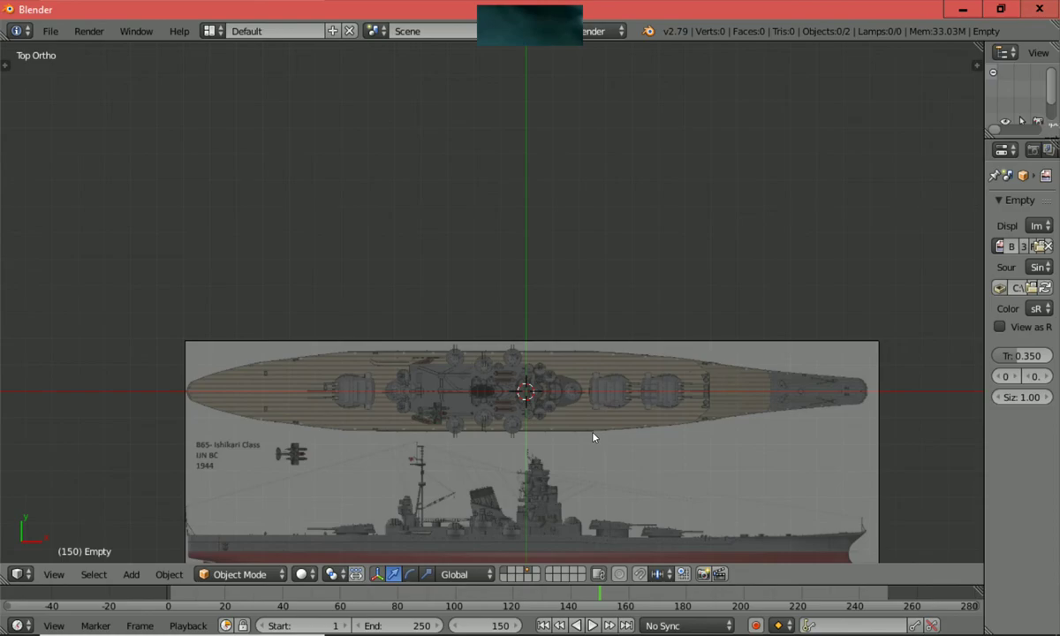
key(KP_3)
key(KP_1)
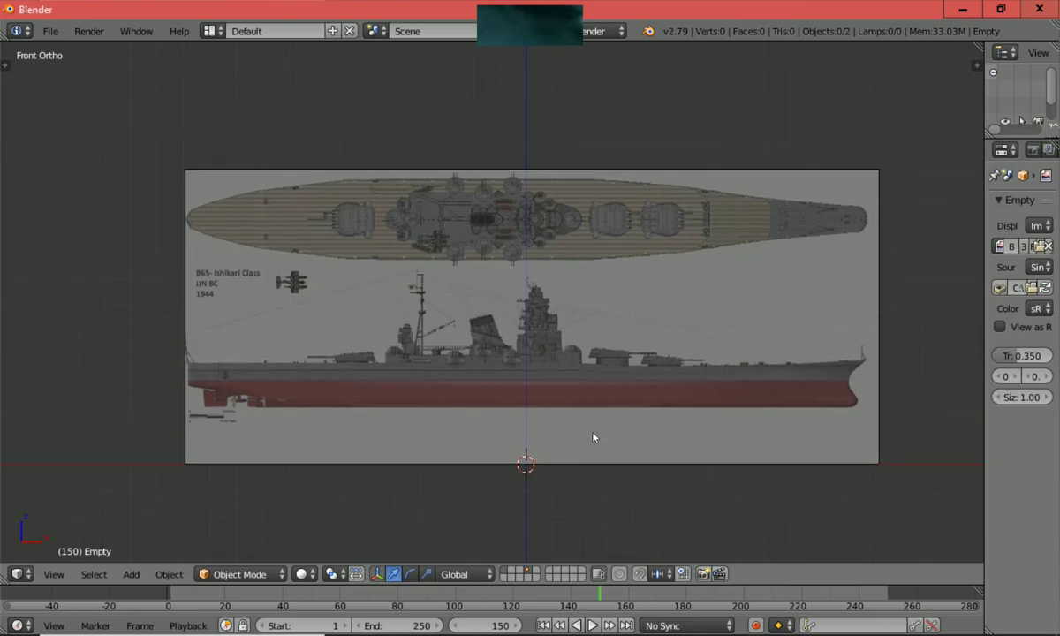
scroll(593, 437, up, 2)
scroll(593, 437, down, 1)
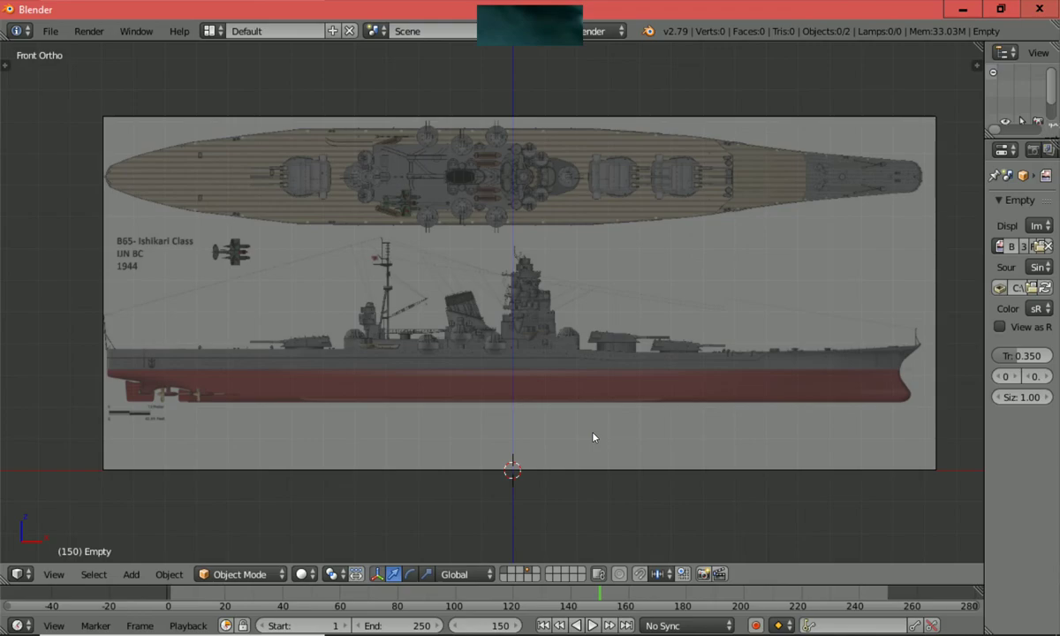
key(ctrl+KP_1)
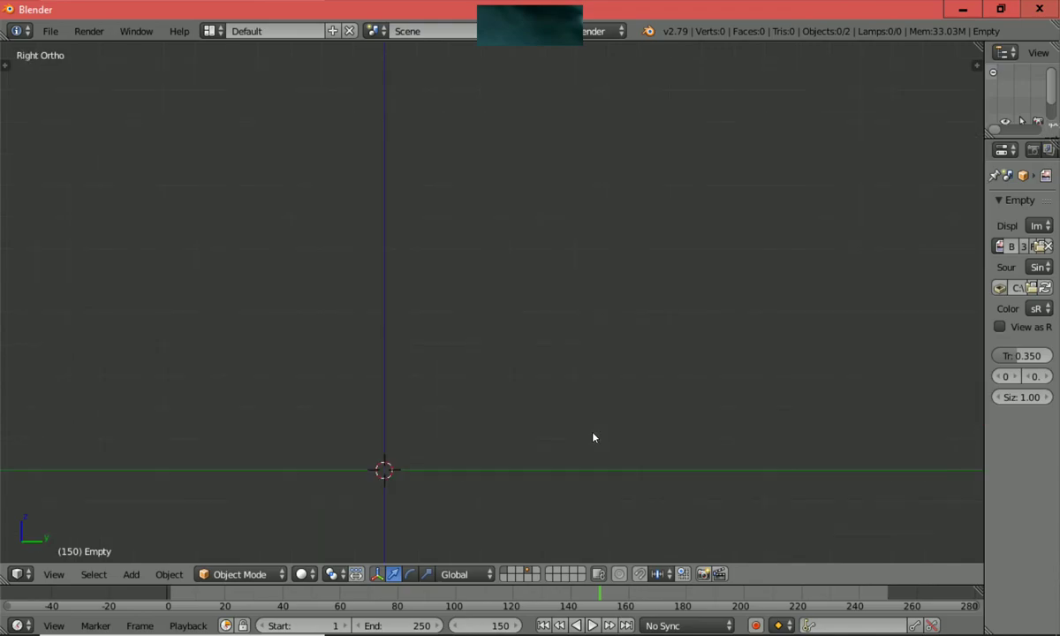
middle_drag(592, 436, 596, 460)
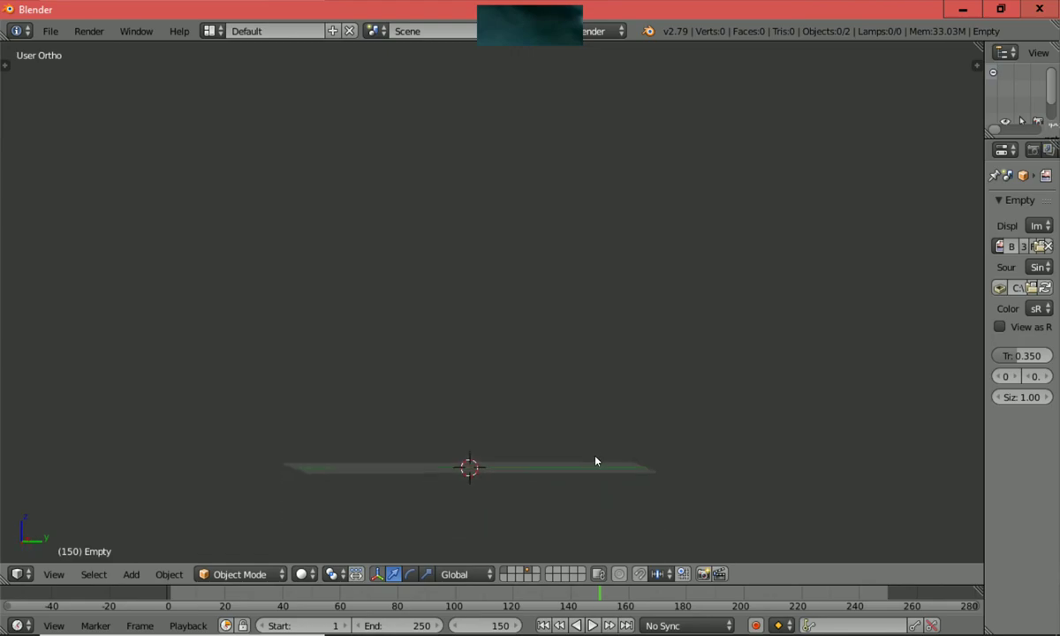
key(ctrl+KP_3)
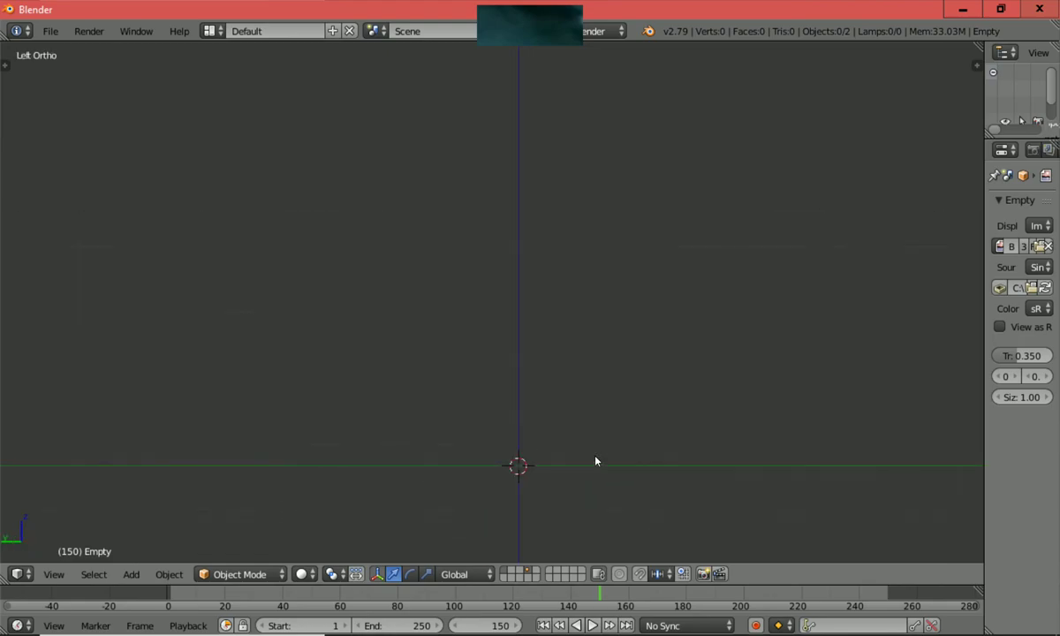
scroll(589, 453, down, 2)
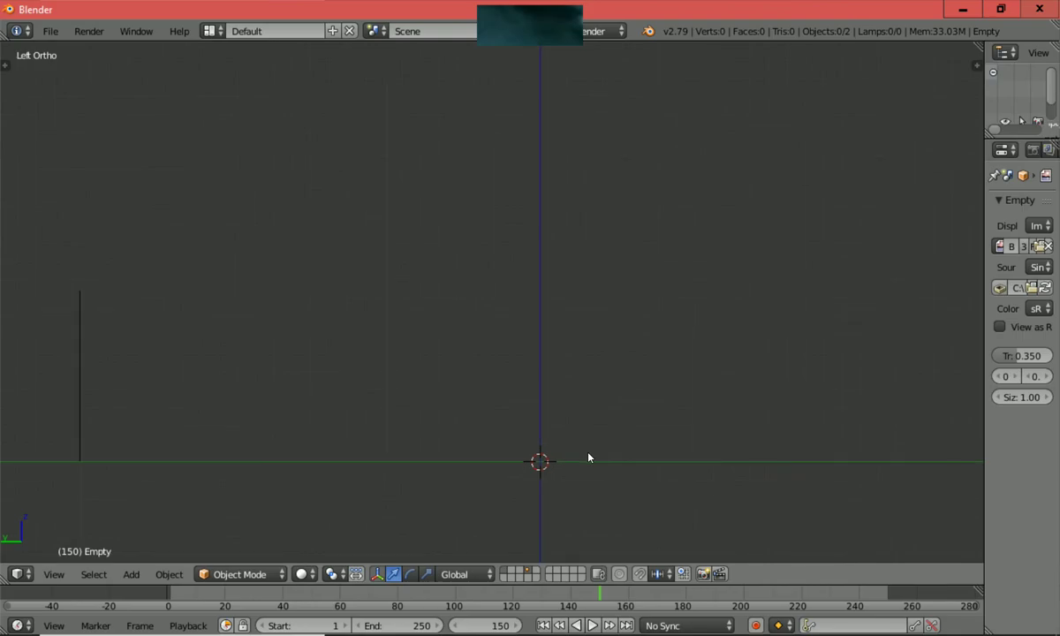
key(ctrl+KP_7)
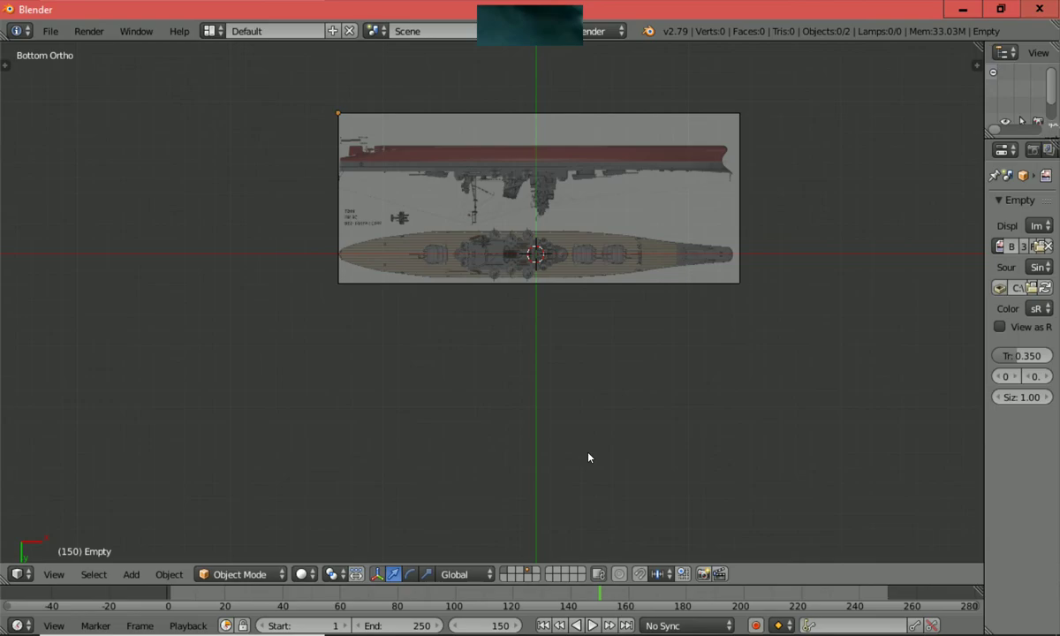
scroll(589, 458, up, 3)
shift+scroll(589, 457, up, 5)
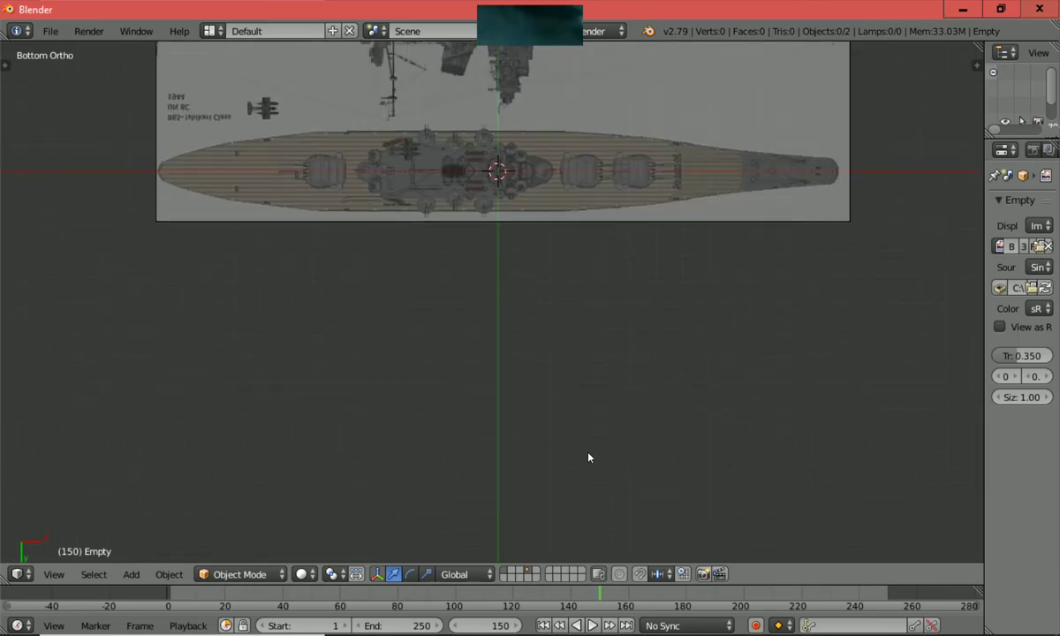
shift+scroll(589, 458, up, 4)
scroll(589, 457, up, 2)
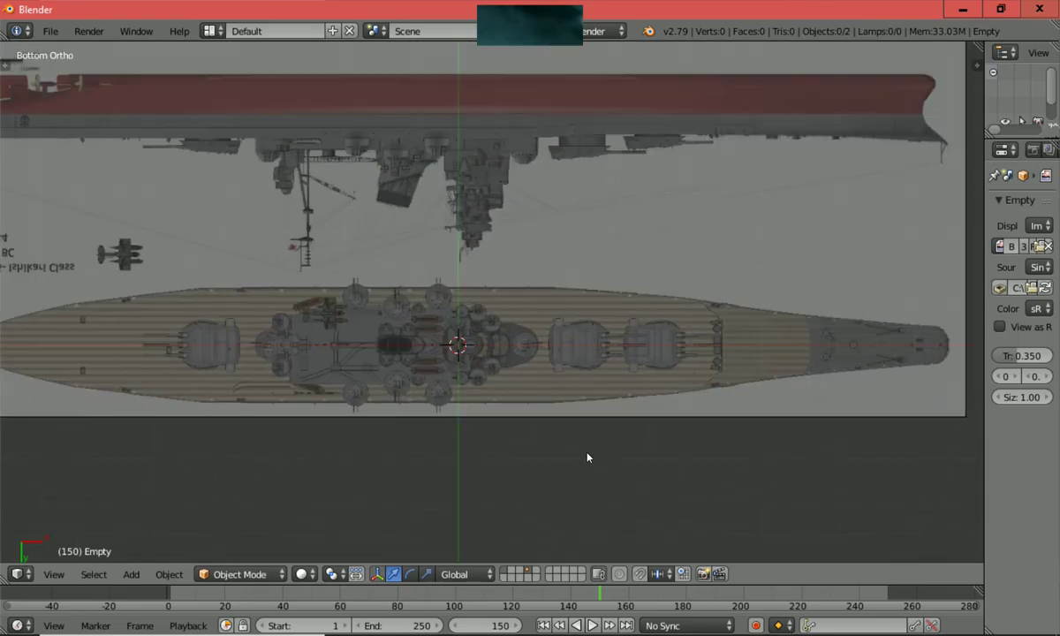
shift+scroll(588, 457, up, 1)
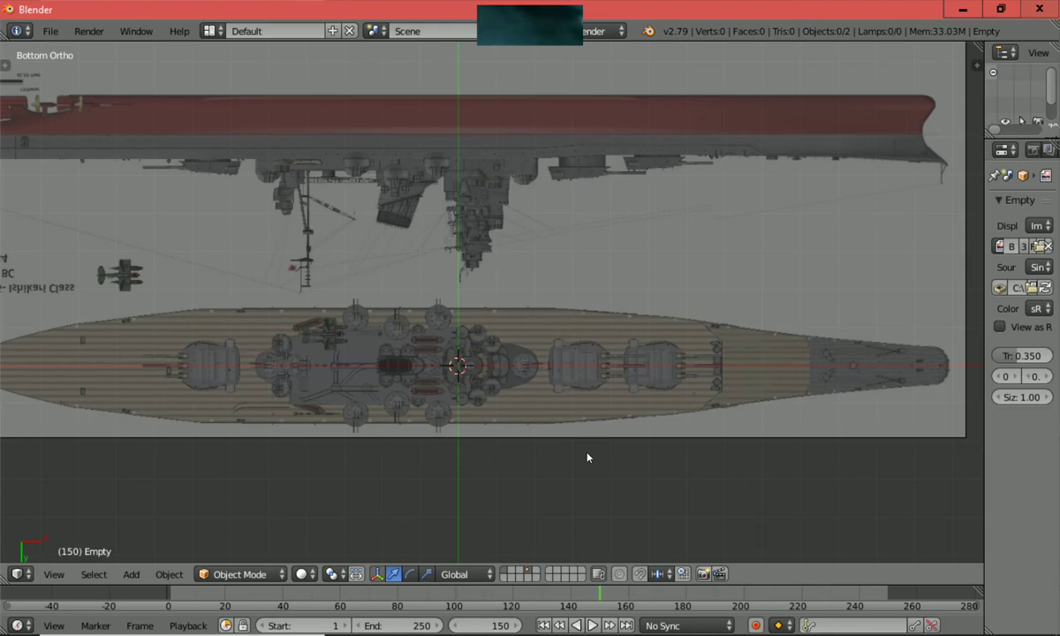
key(ctrl+KP_1)
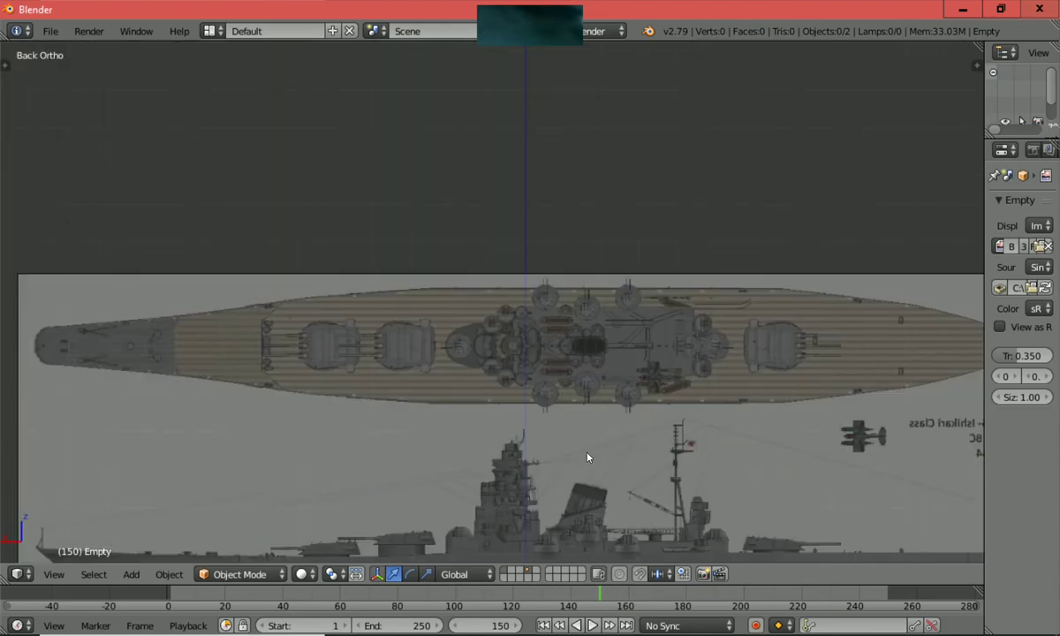
shift+scroll(529, 473, down, 2)
shift+scroll(530, 473, down, 5)
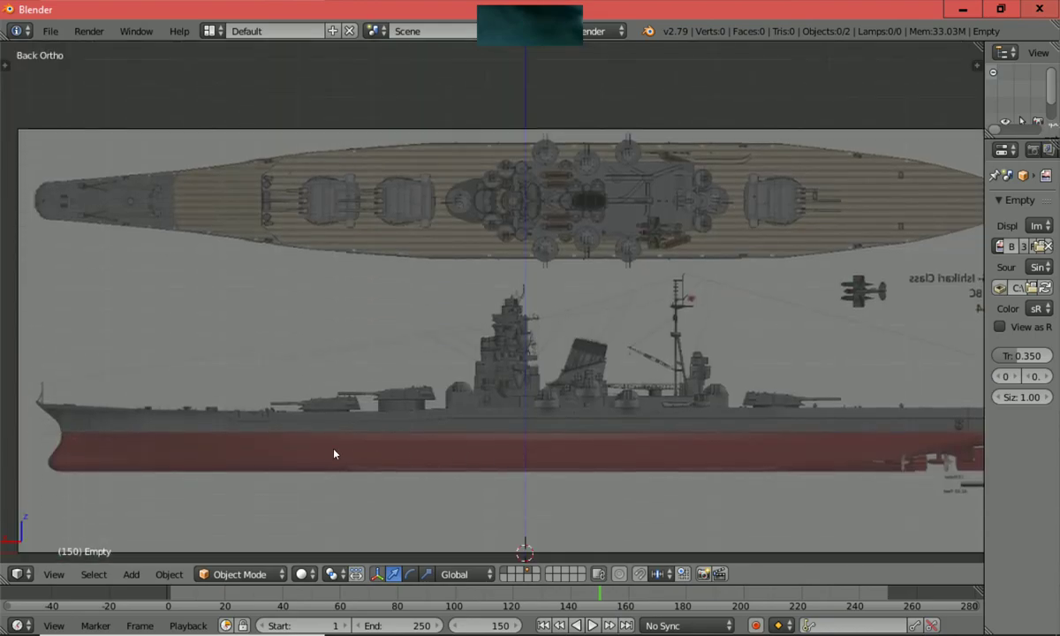
scroll(333, 453, down, 1)
shift+scroll(334, 455, down, 1)
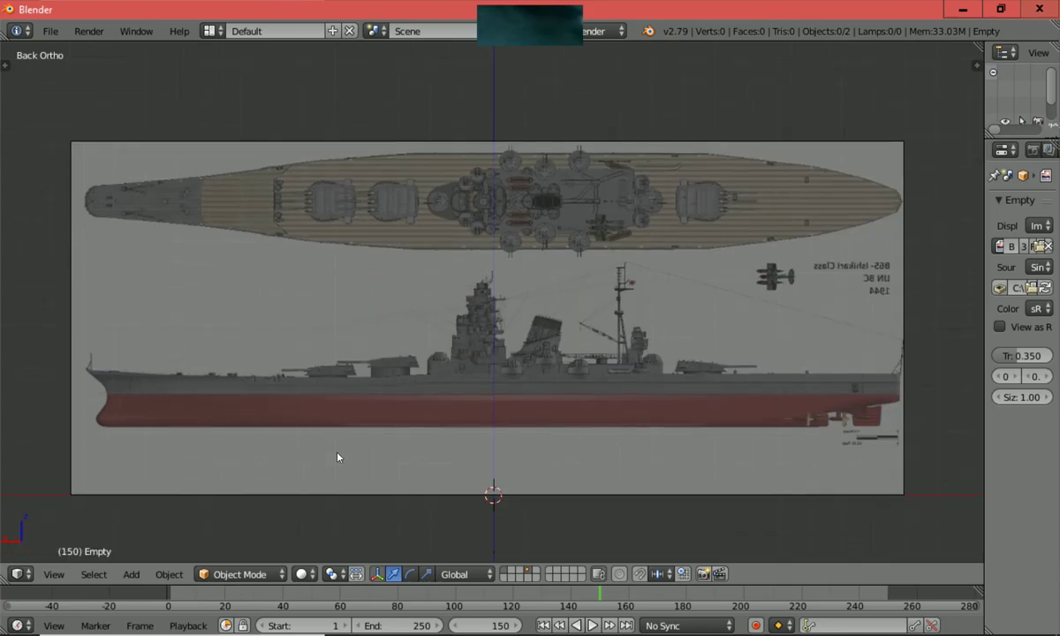
scroll(337, 458, up, 3)
scroll(336, 458, down, 2)
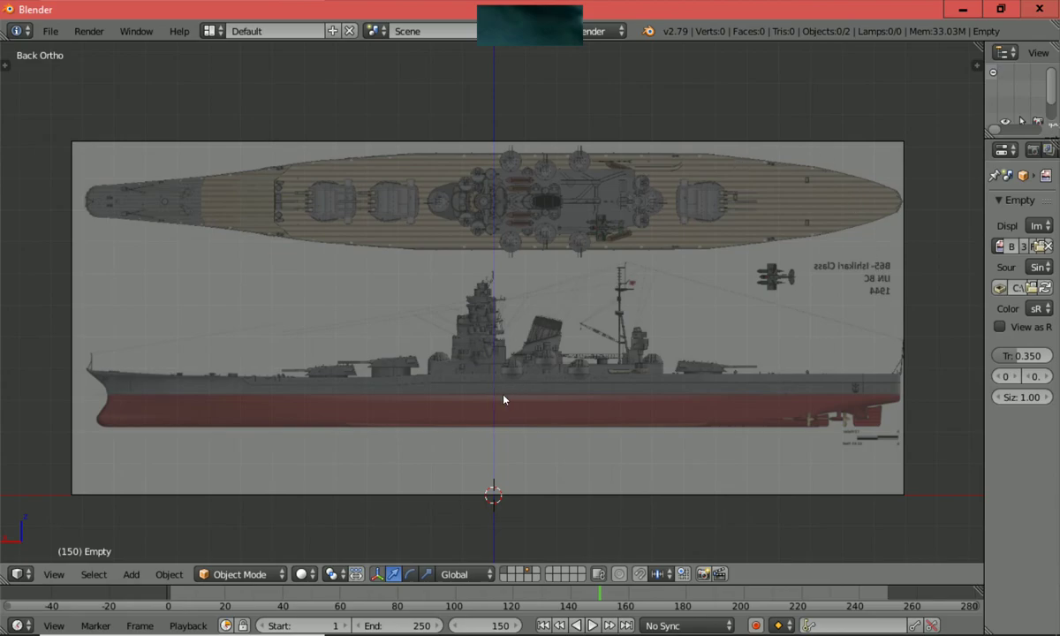
key(KP_1)
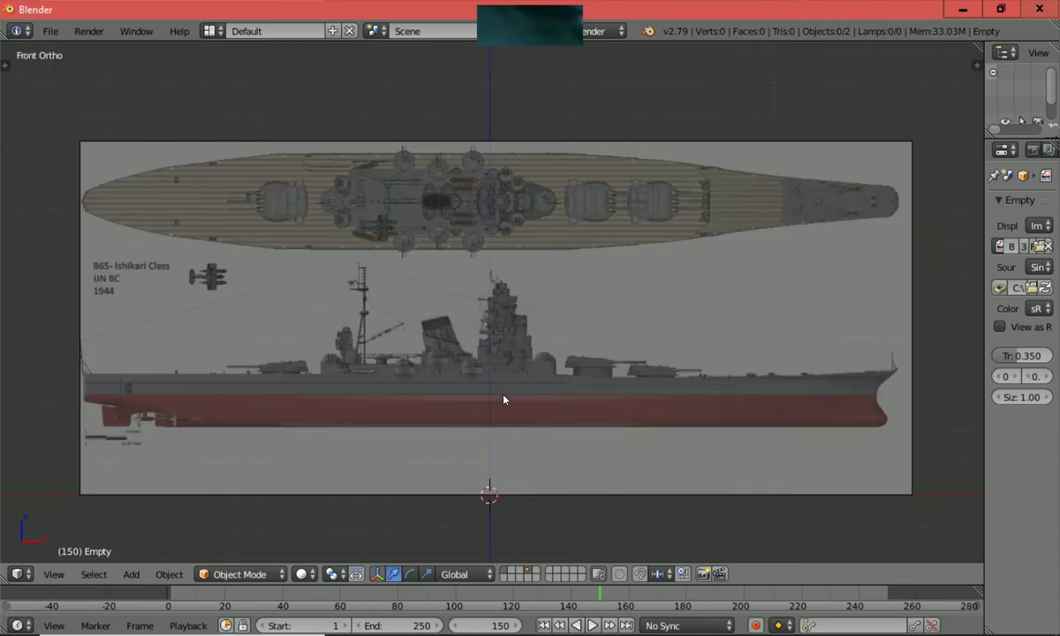
Step: Move Empty.001 straight down along Z onto the ground line, then deselect it
right_click(591, 156)
shift+scroll(589, 155, down, 2)
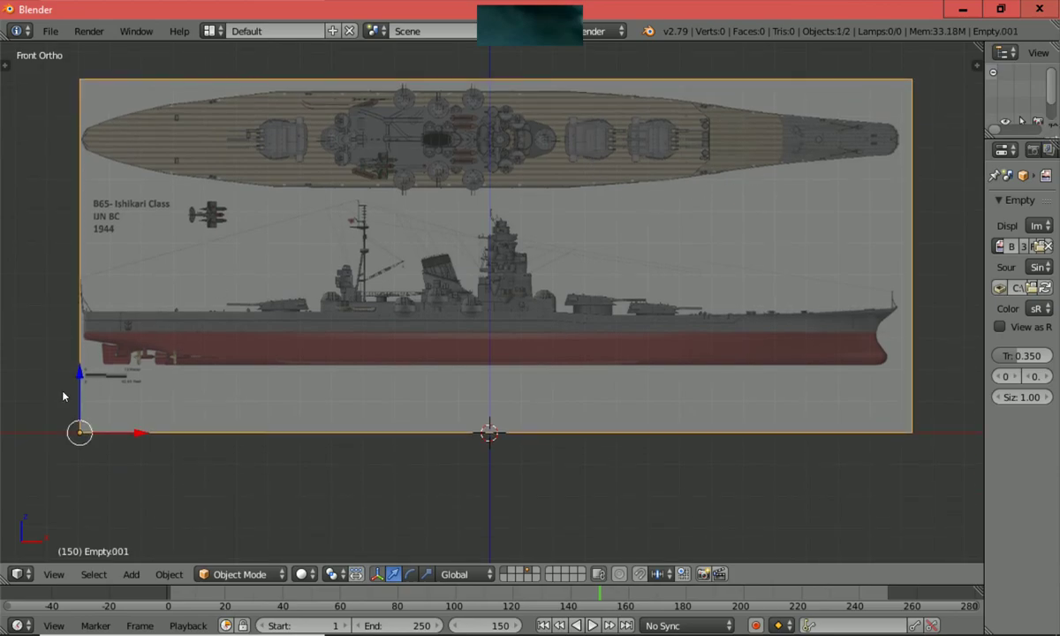
key(g)
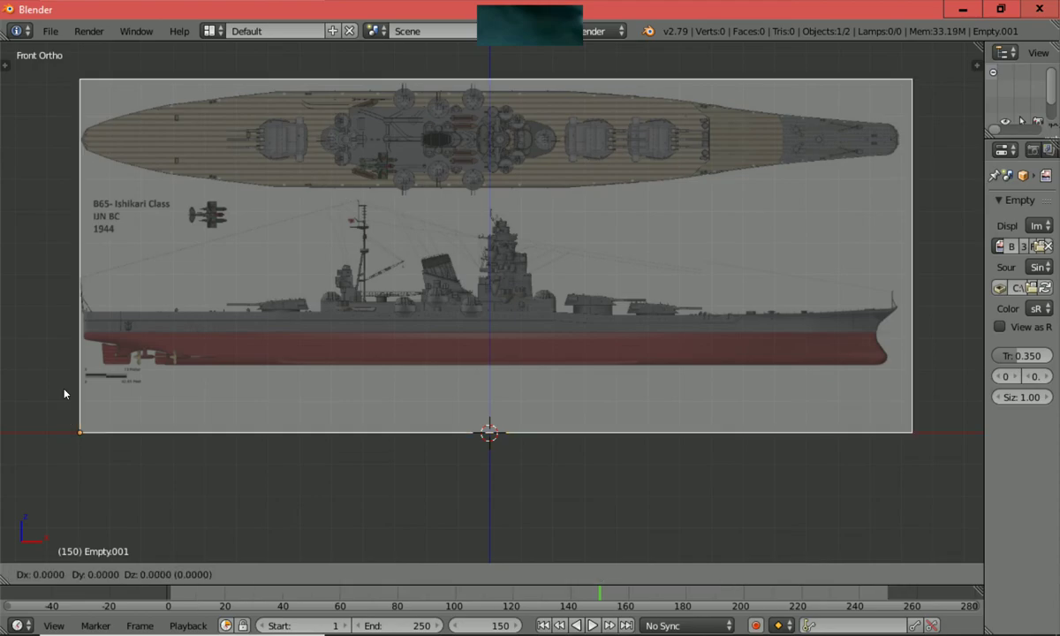
key(z)
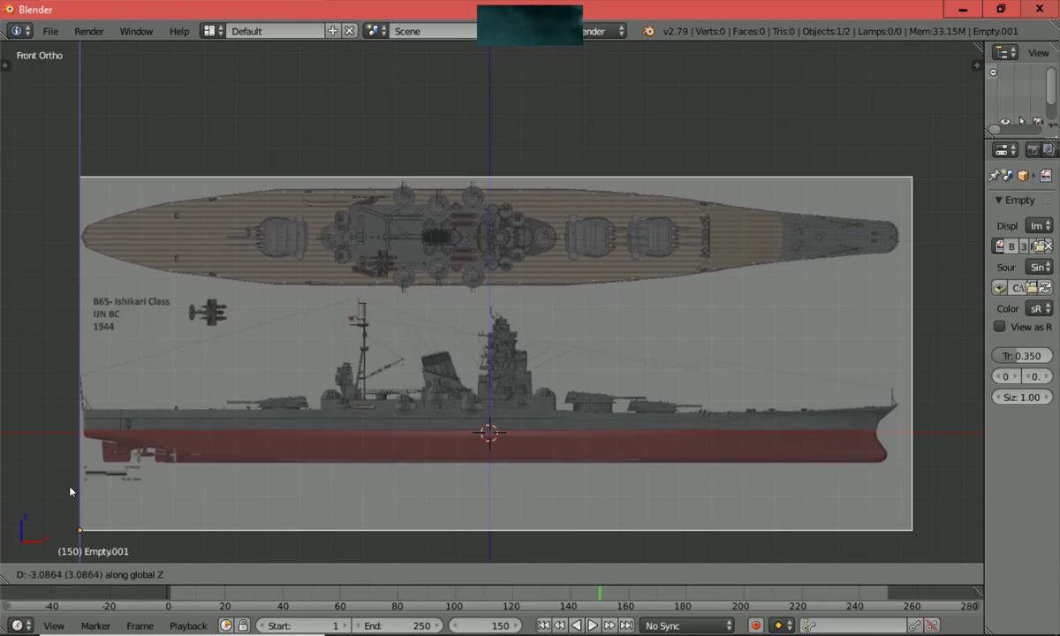
click(70, 491)
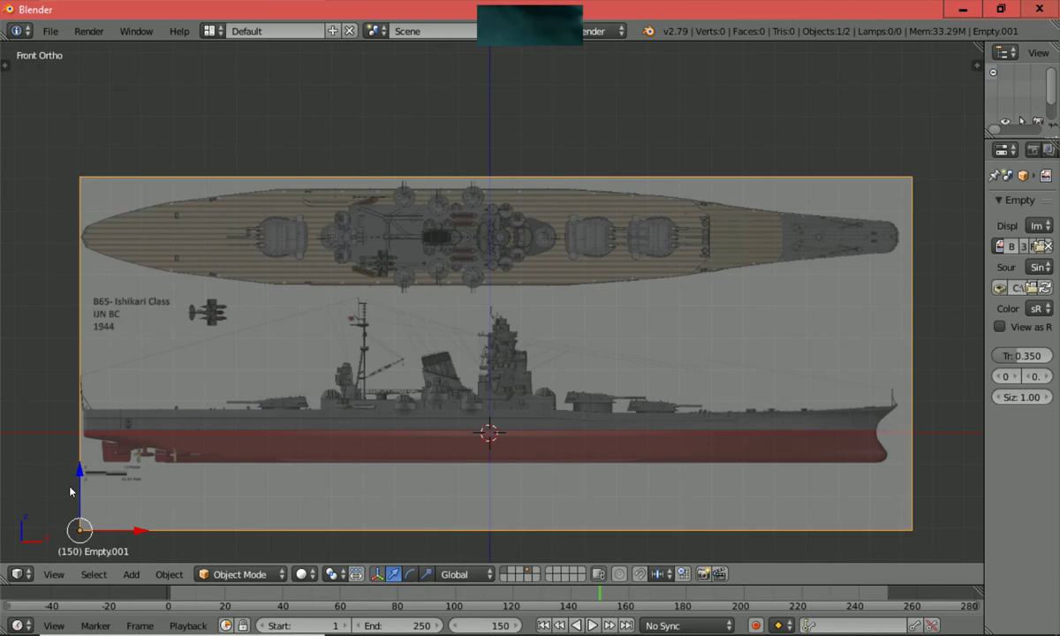
key(a)
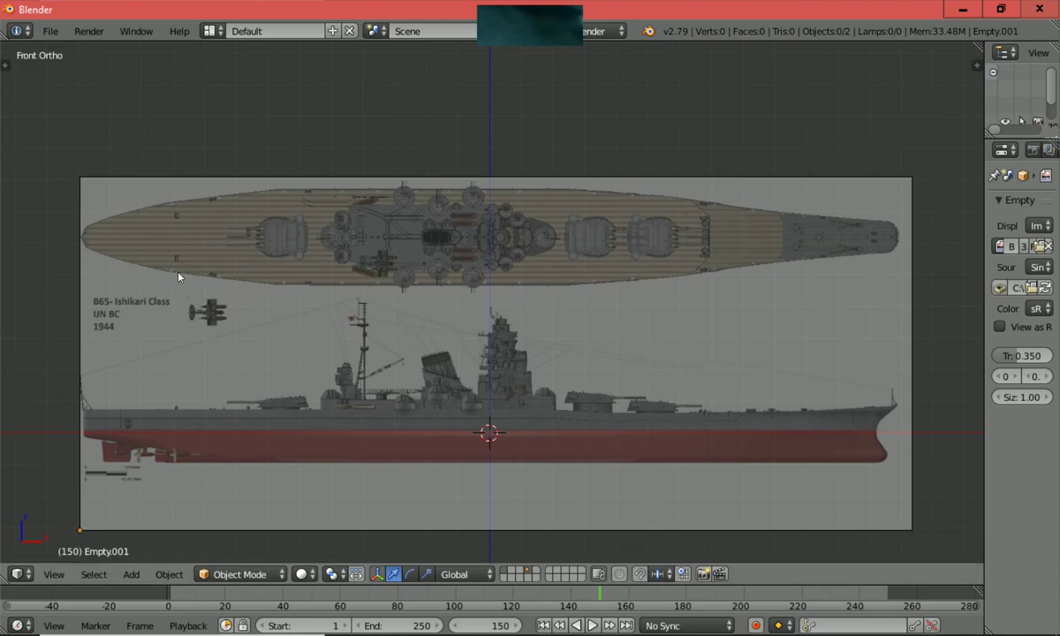
Step: Test 3D cursor placement on the blueprint's deck and hull, then shrink the timeline
click(150, 242)
click(165, 409)
click(573, 442)
click(783, 277)
click(801, 213)
click(842, 407)
click(700, 453)
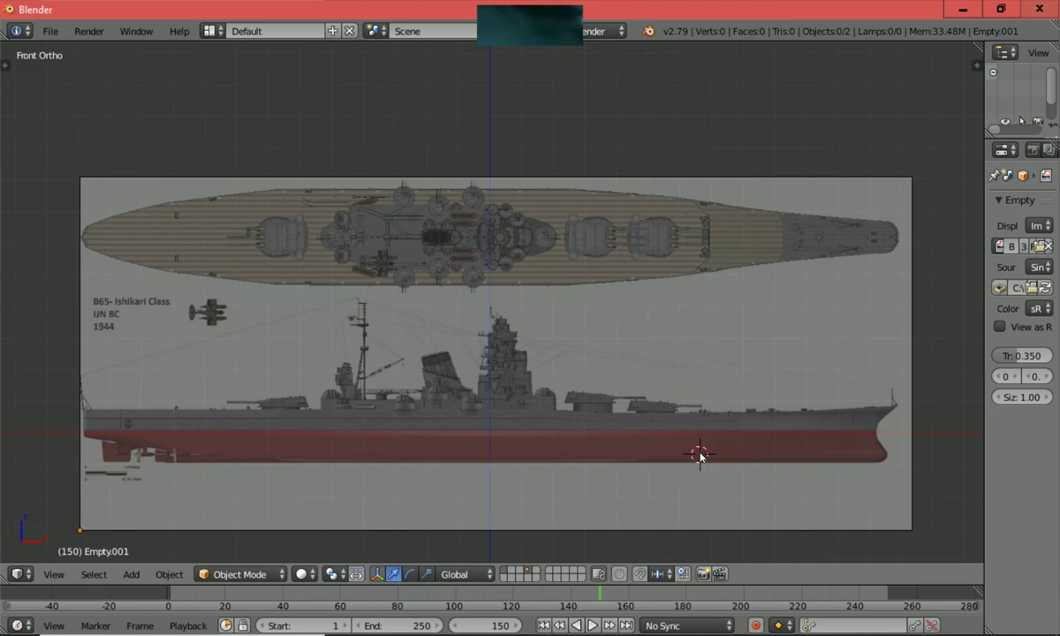
click(544, 438)
click(472, 301)
drag(769, 580, 771, 597)
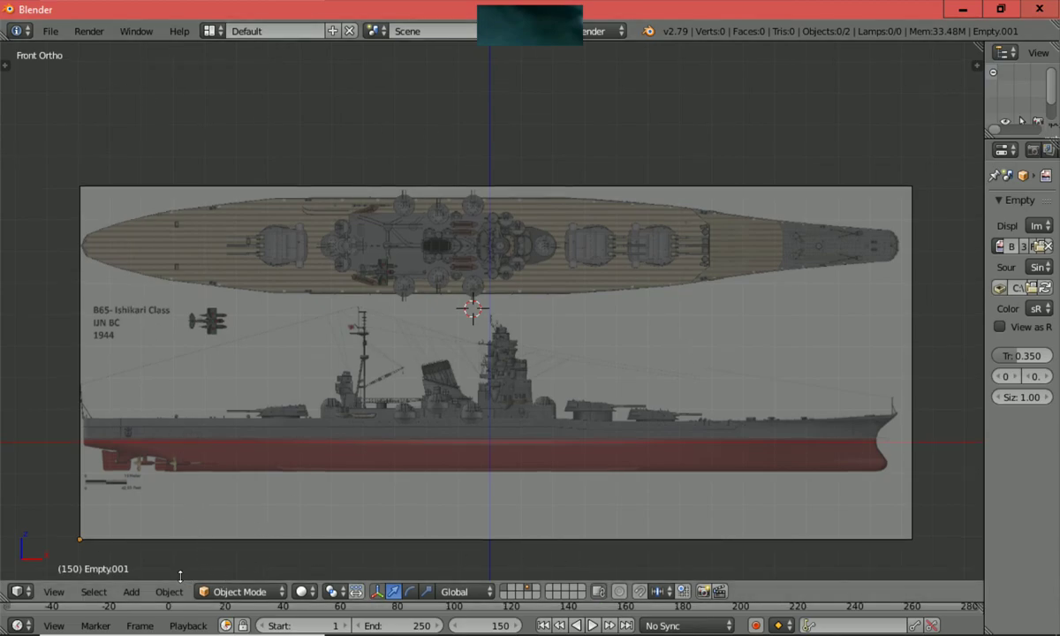
Step: Dismiss the Add menu and snap the 3D cursor with Object > Snap > Cursor to Center
click(131, 592)
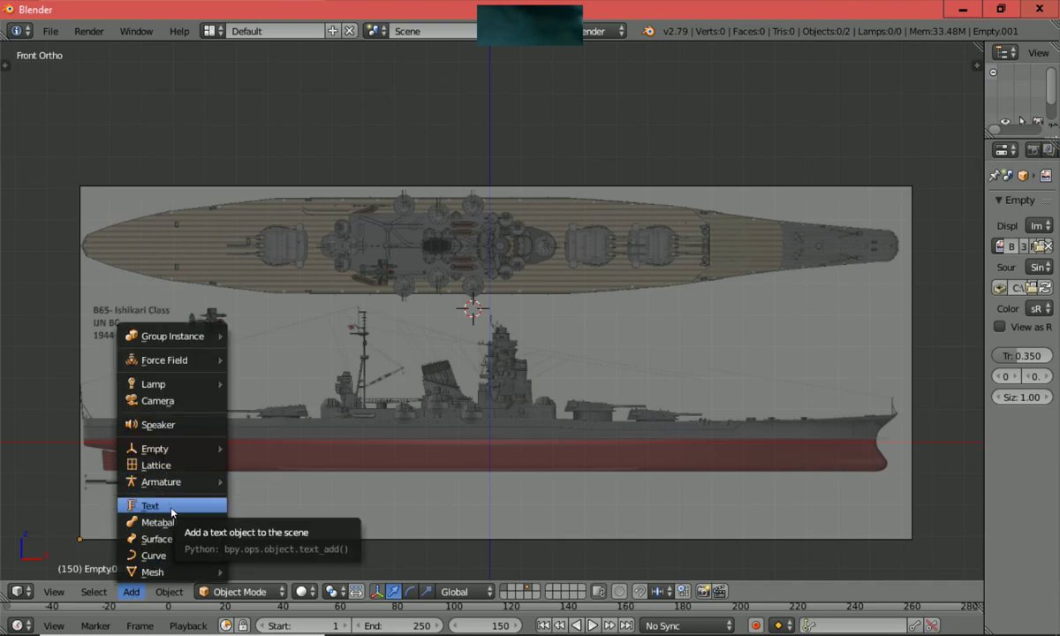
mouse_move(164, 455)
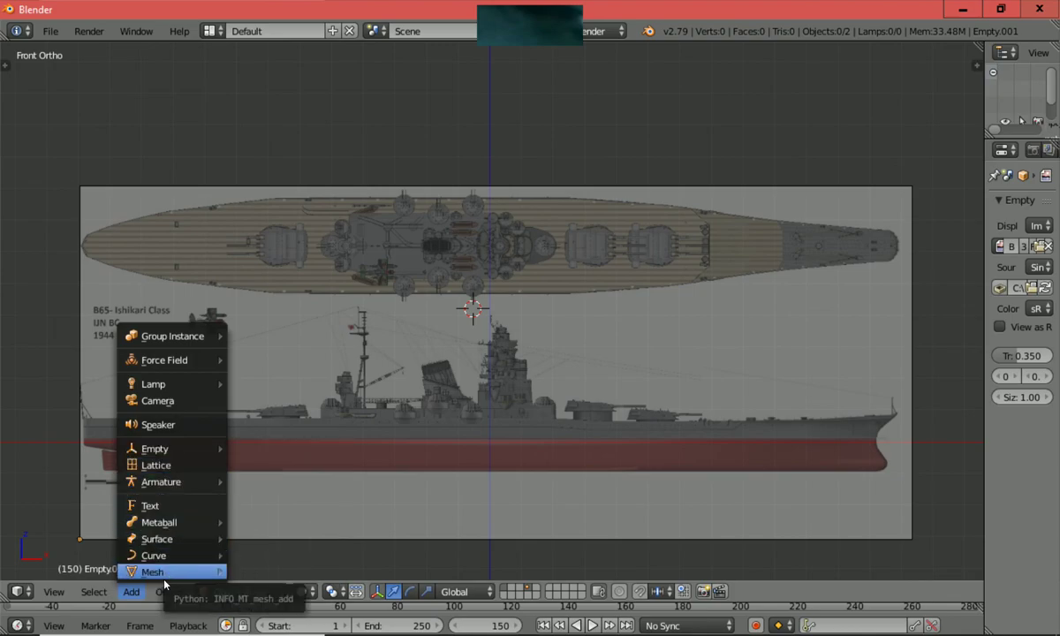
key(Escape)
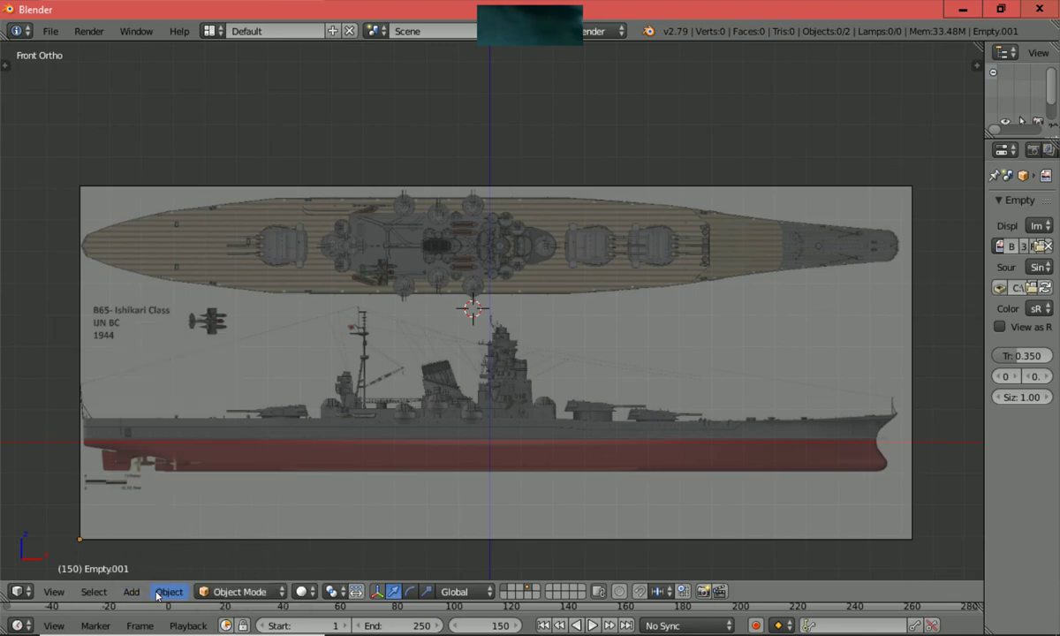
click(157, 595)
mouse_move(214, 466)
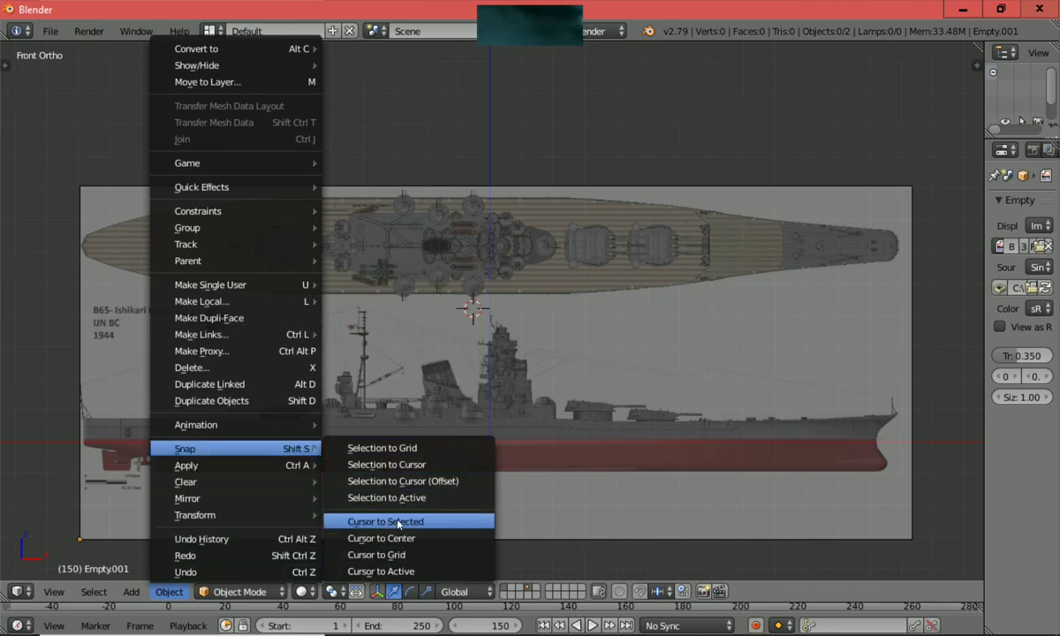
click(397, 538)
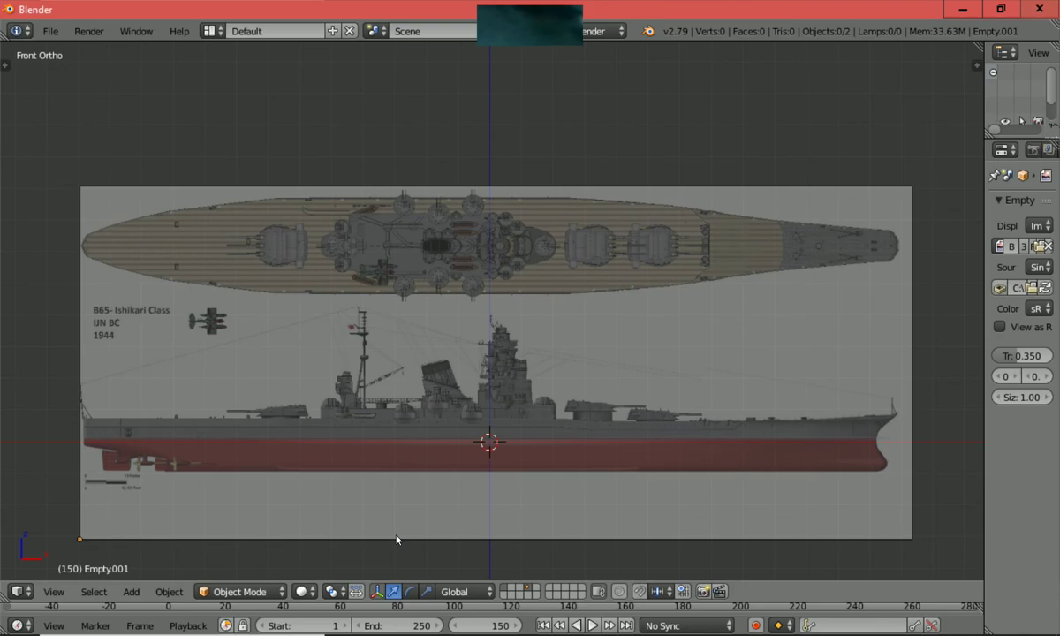